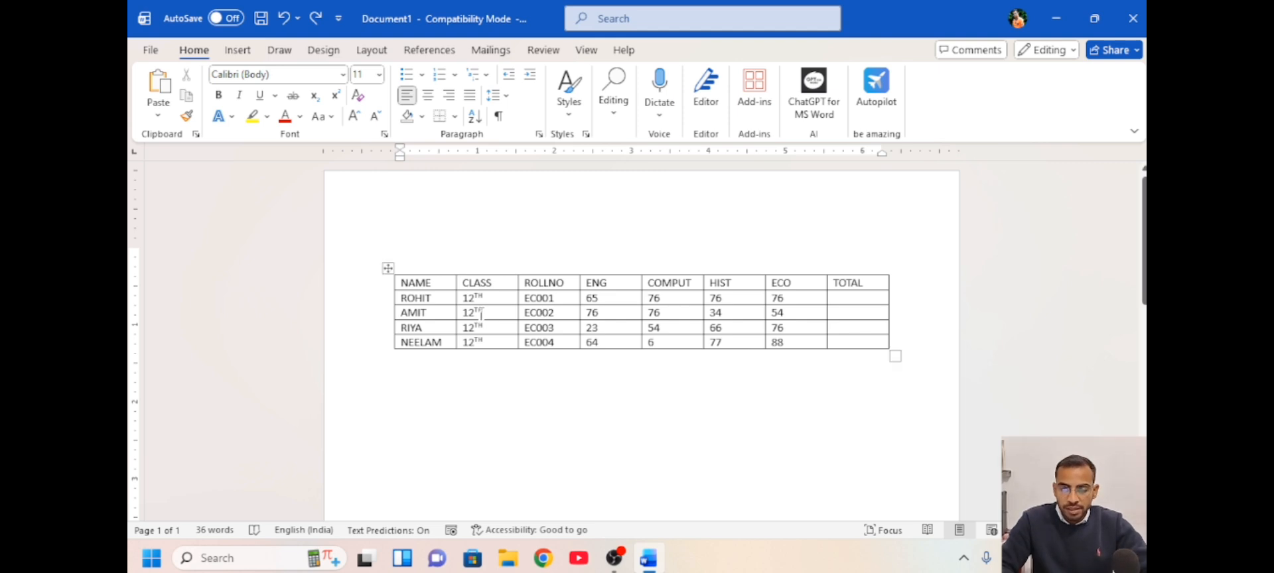
click(438, 286)
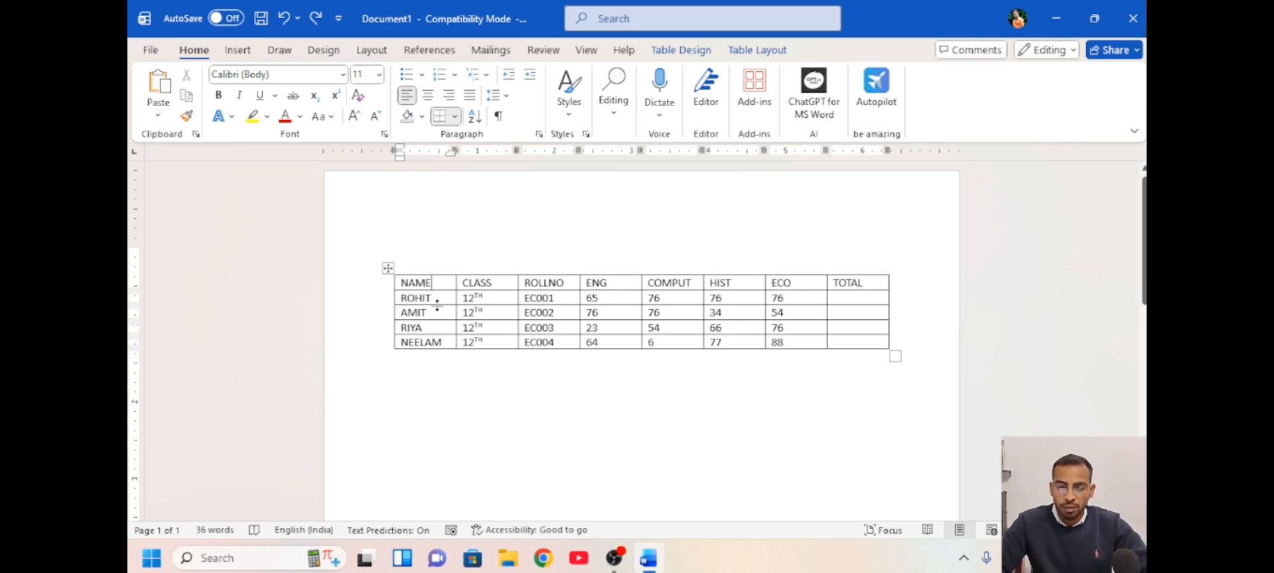
click(421, 392)
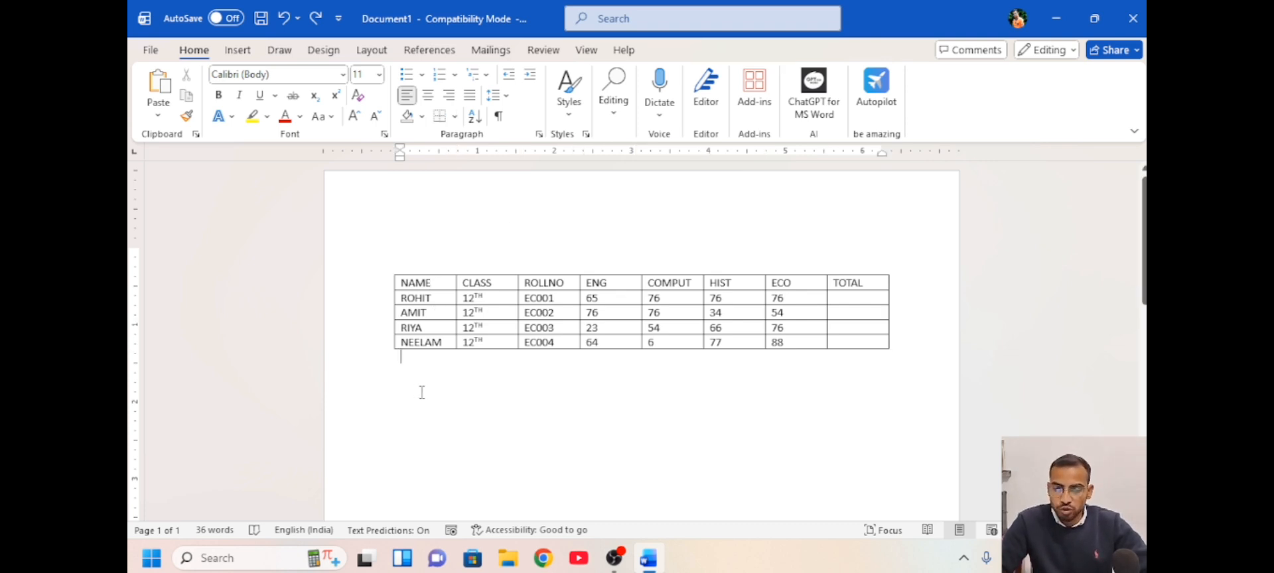
click(442, 300)
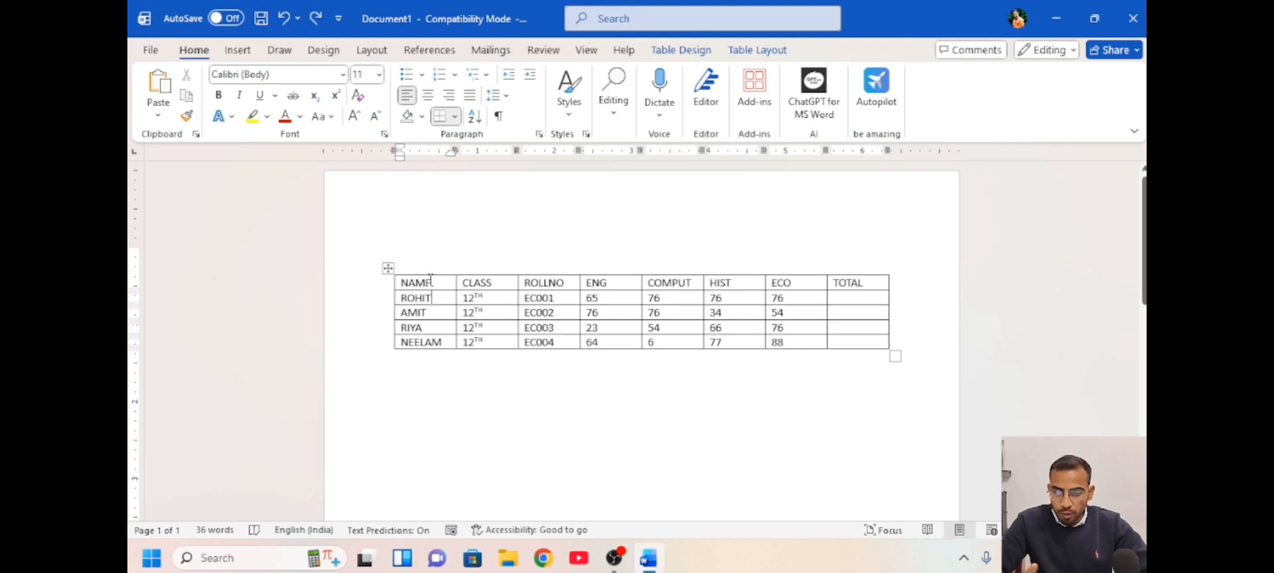
Apply the blue Grid Tables style with a solid header row and banded rows to the whole marks table.
click(388, 268)
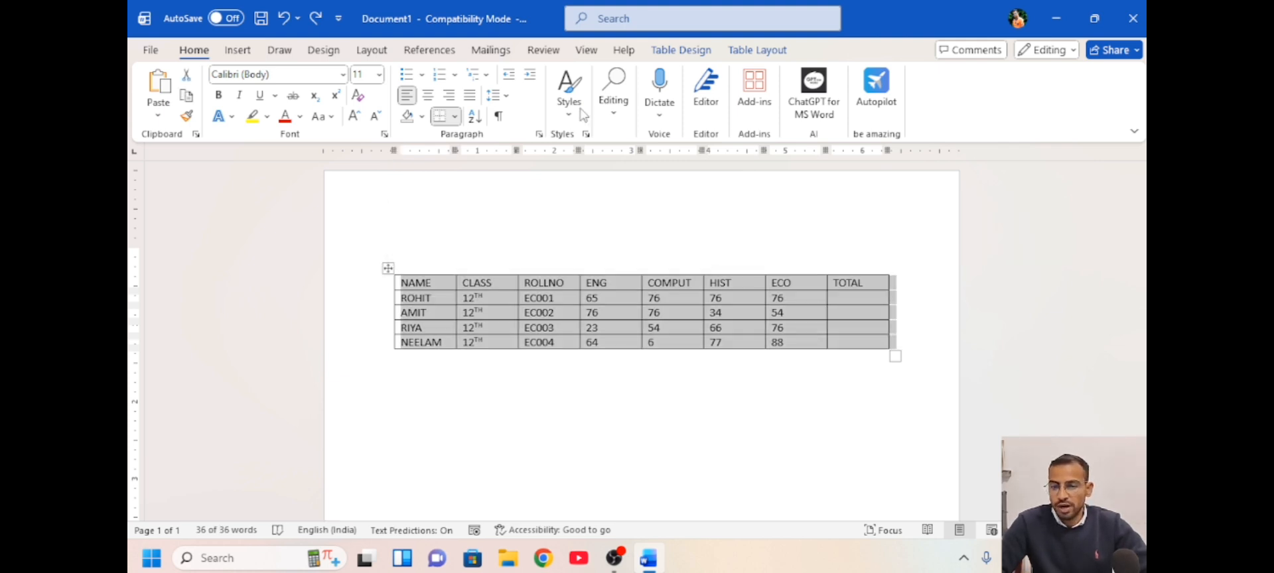
click(684, 50)
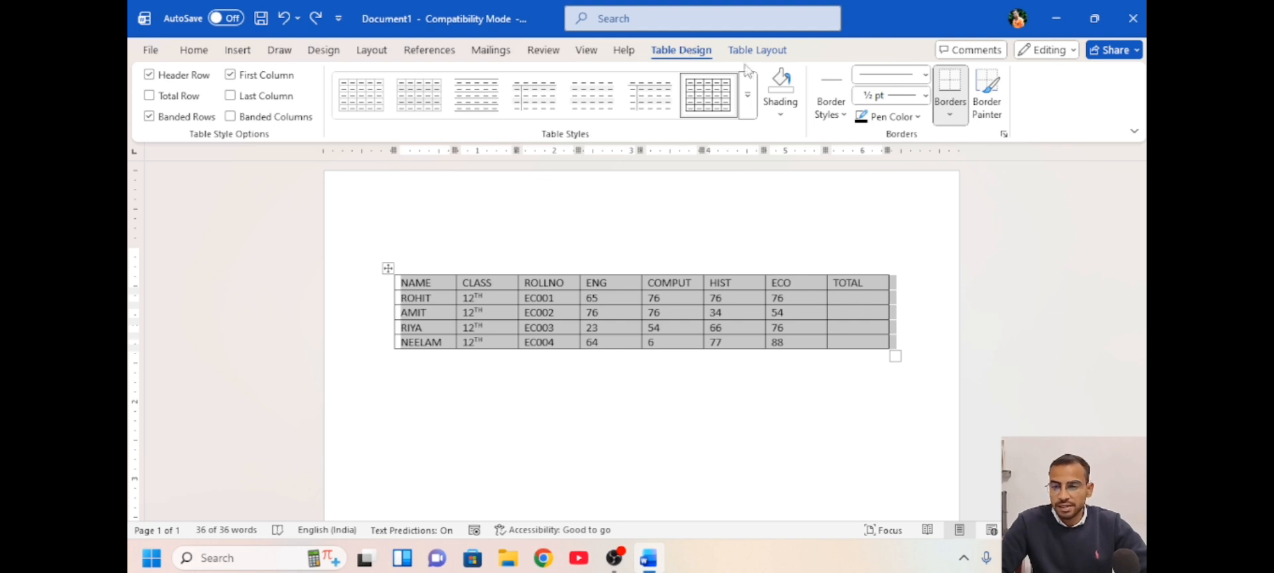
click(747, 95)
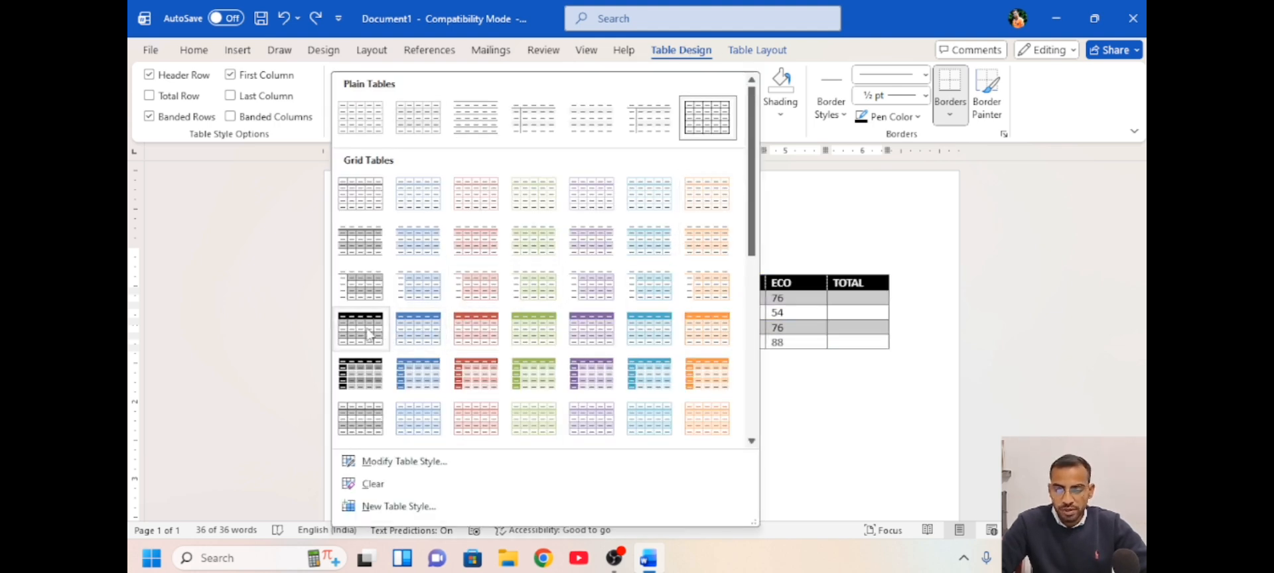
click(408, 330)
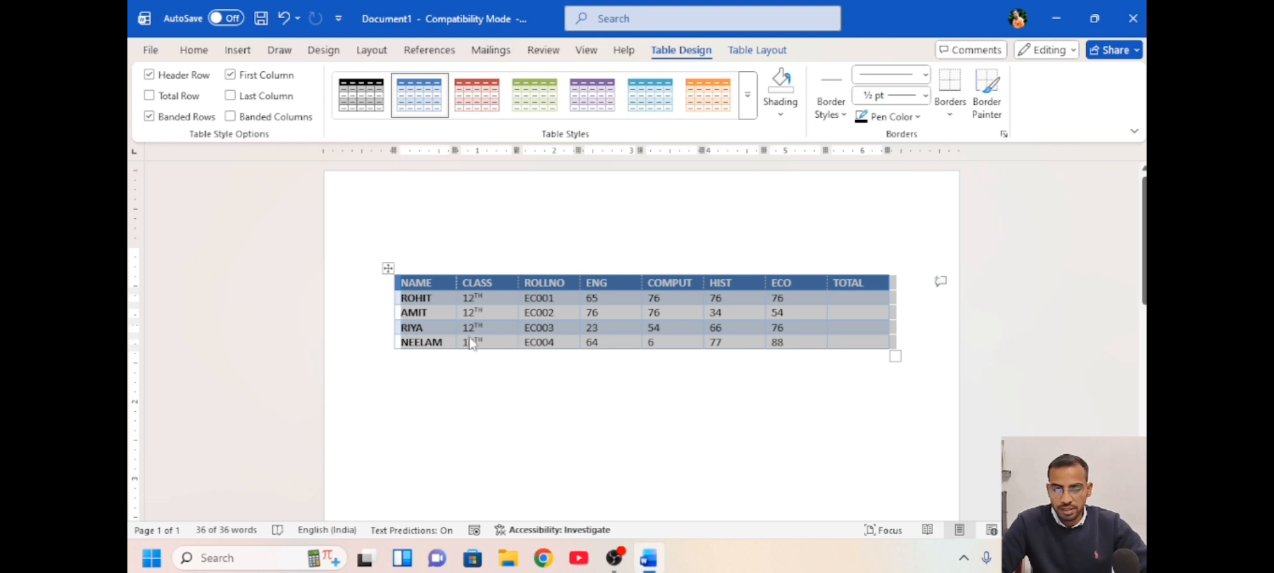
click(422, 256)
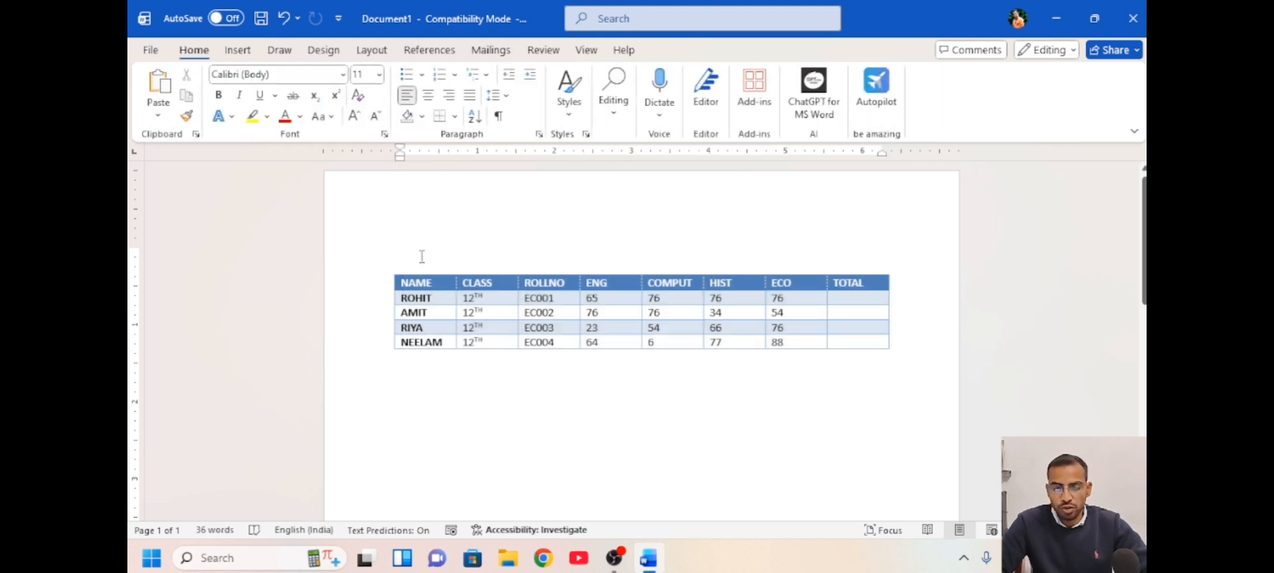
Toggle the table's Header Row formatting off and back on, and the Total Row formatting on and back off.
click(412, 279)
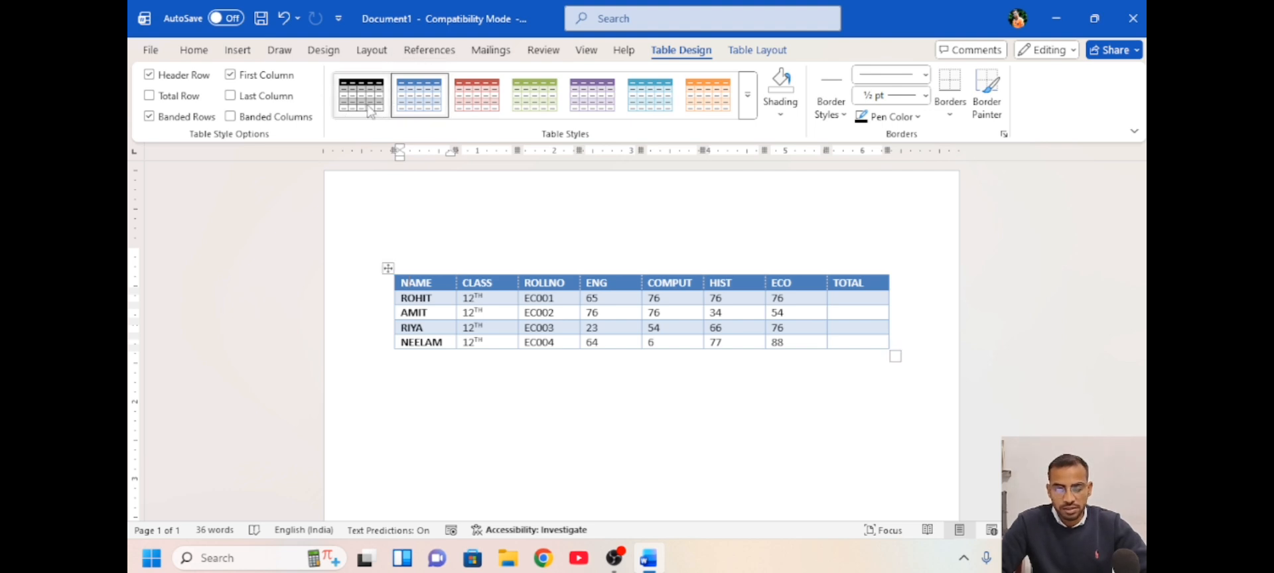
click(150, 75)
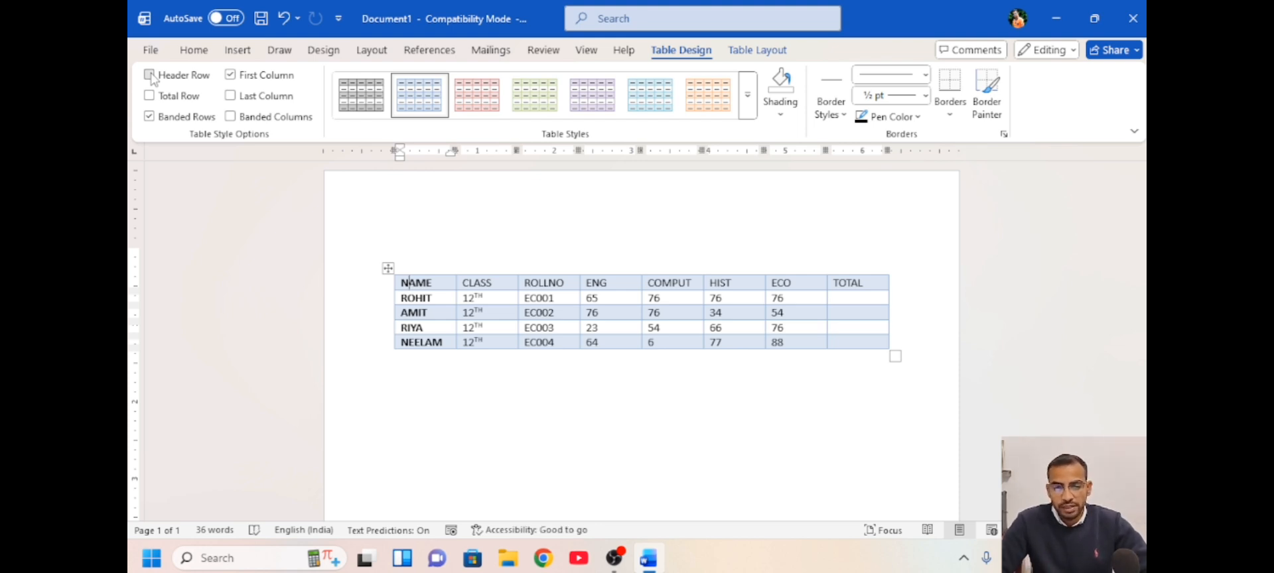
click(150, 76)
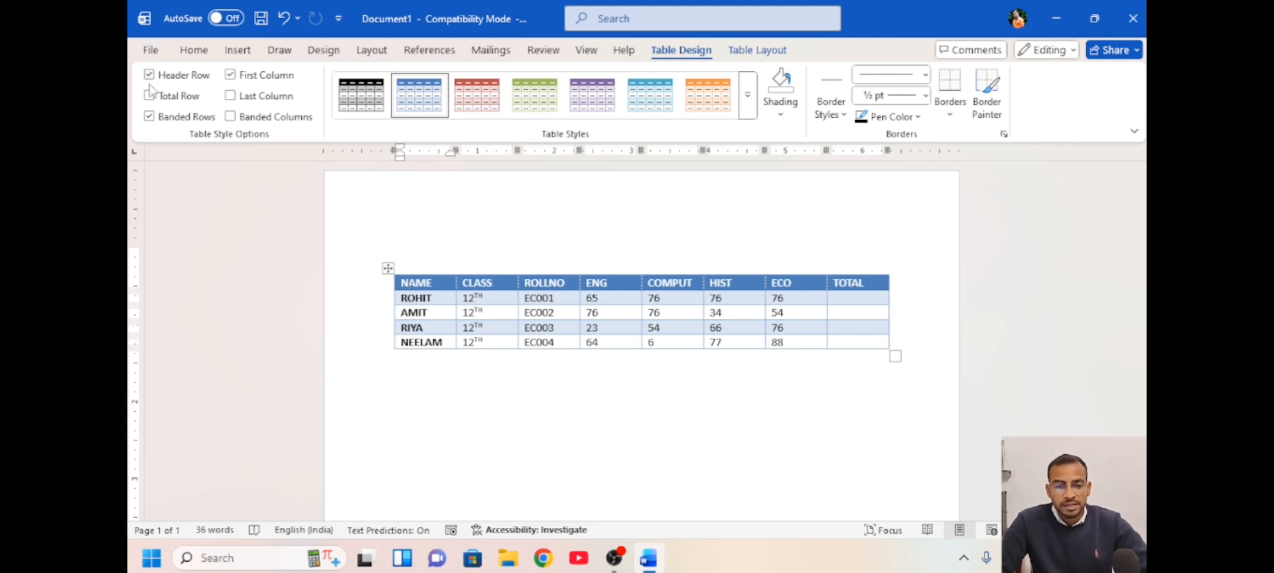
click(150, 97)
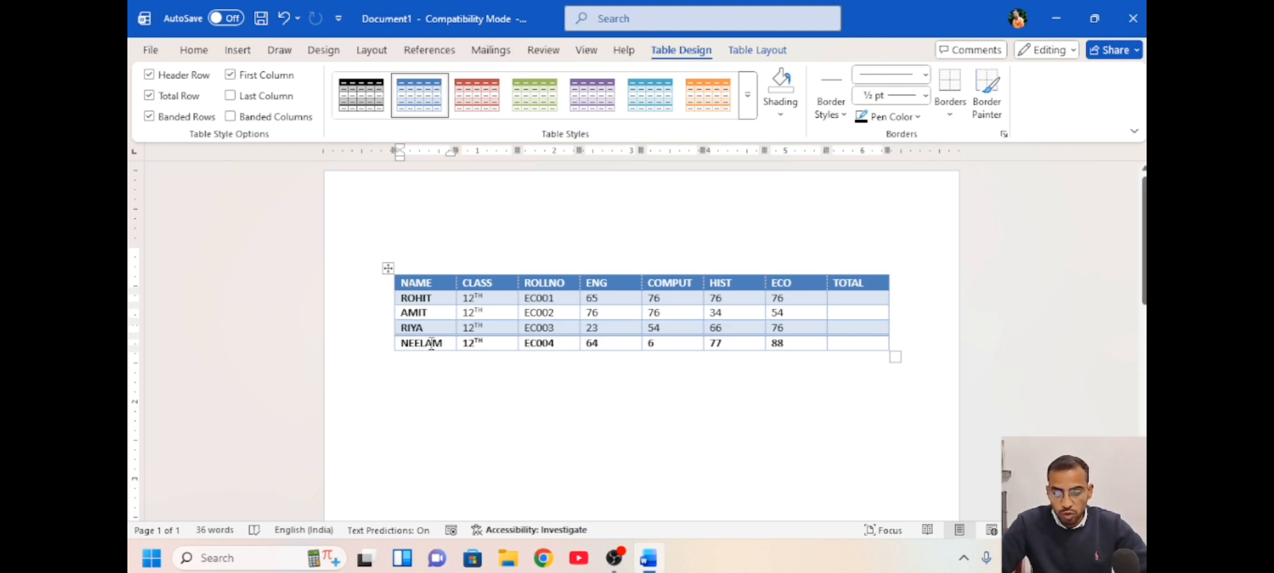
click(150, 96)
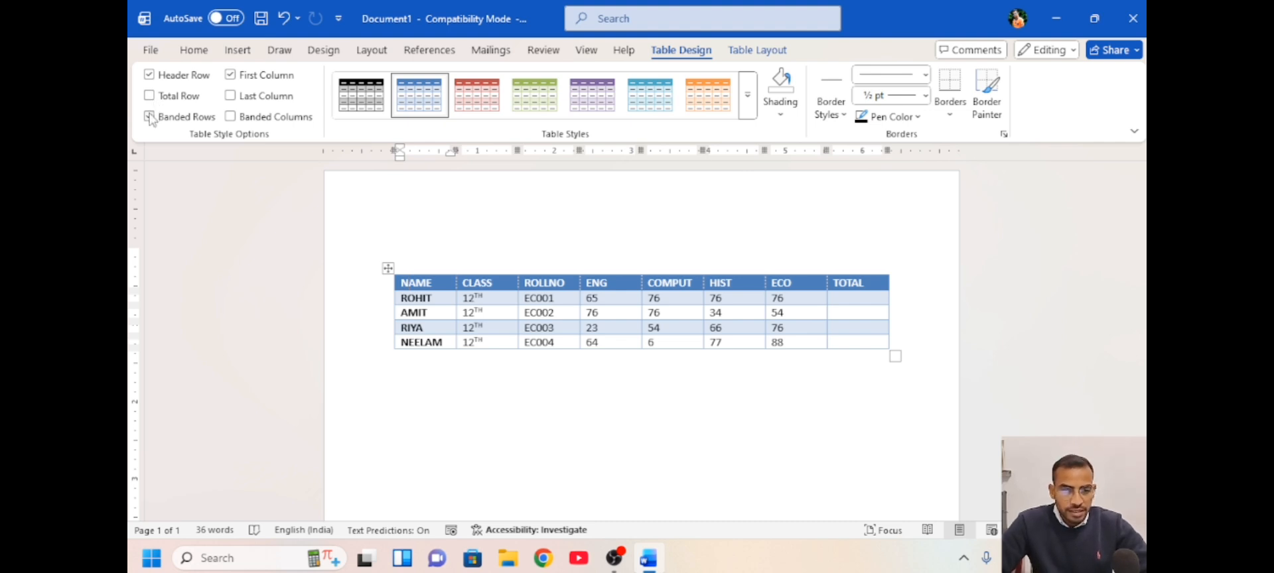
Switch the table's Banded Rows formatting off and on repeatedly, leaving it enabled.
click(150, 118)
click(150, 117)
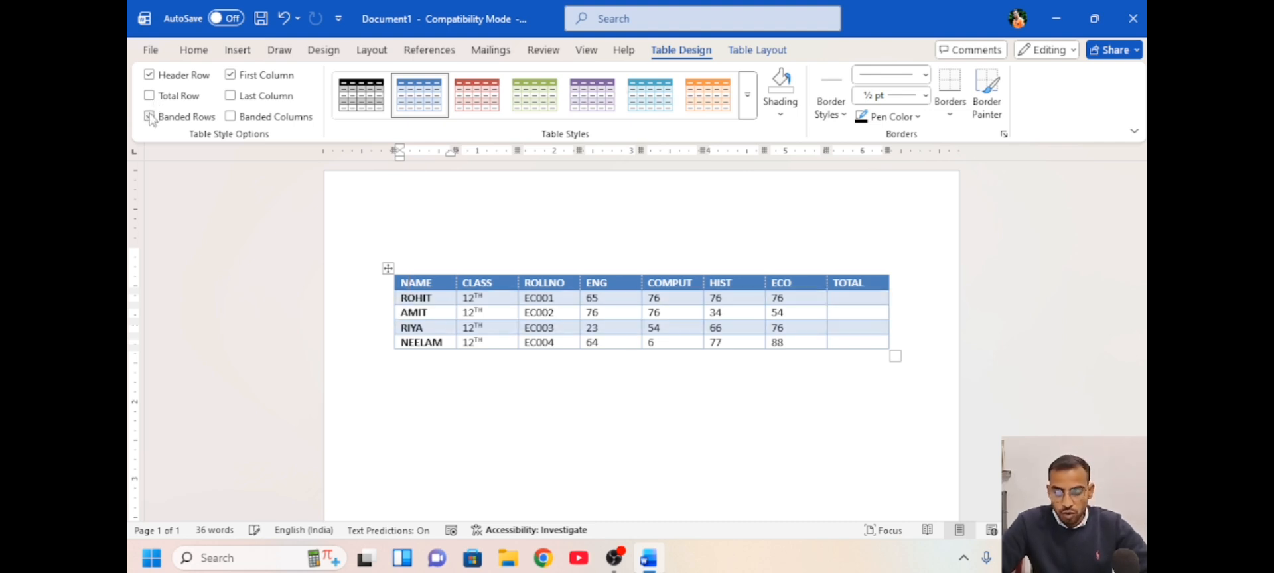
click(150, 117)
click(150, 118)
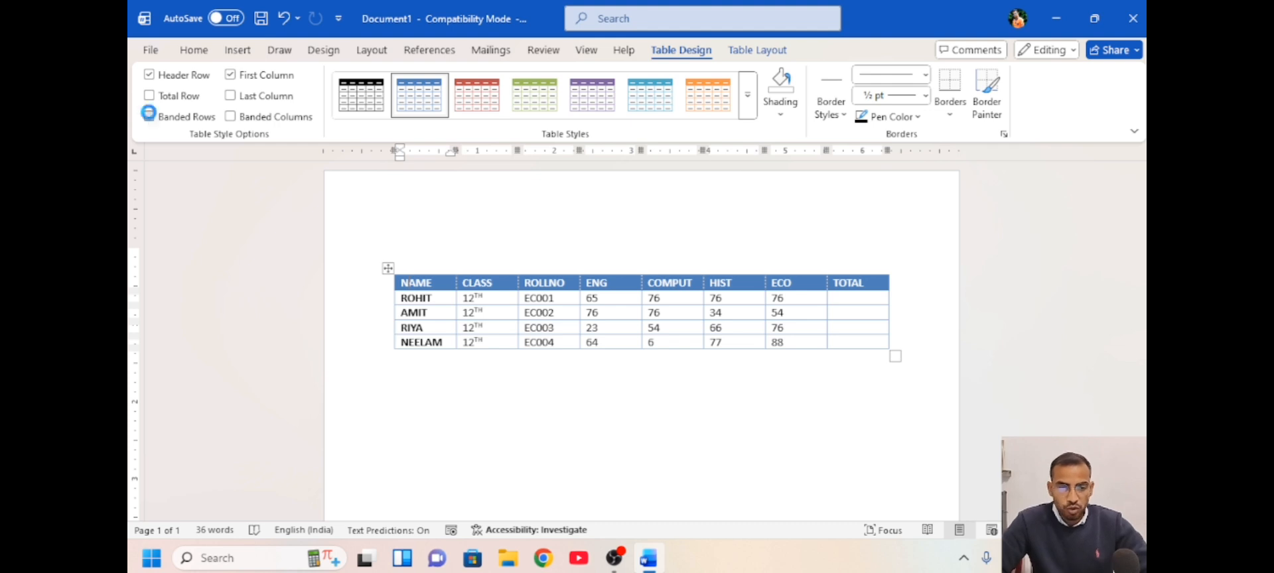
click(150, 118)
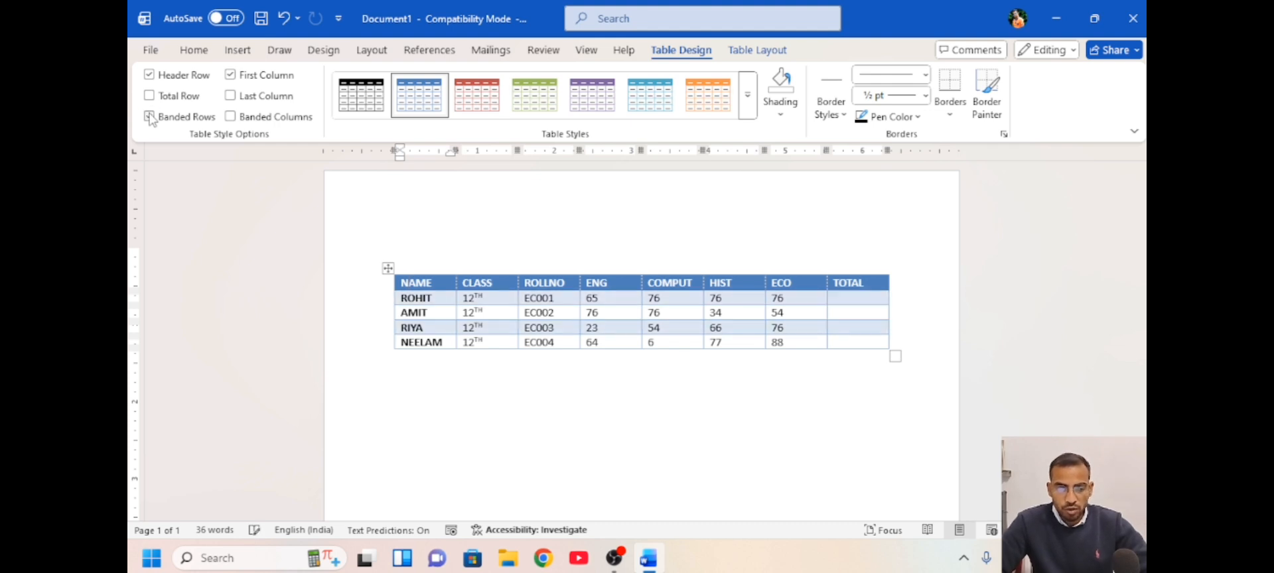
Turn the table's First Column formatting off and back on, and try the Last Column option.
click(230, 77)
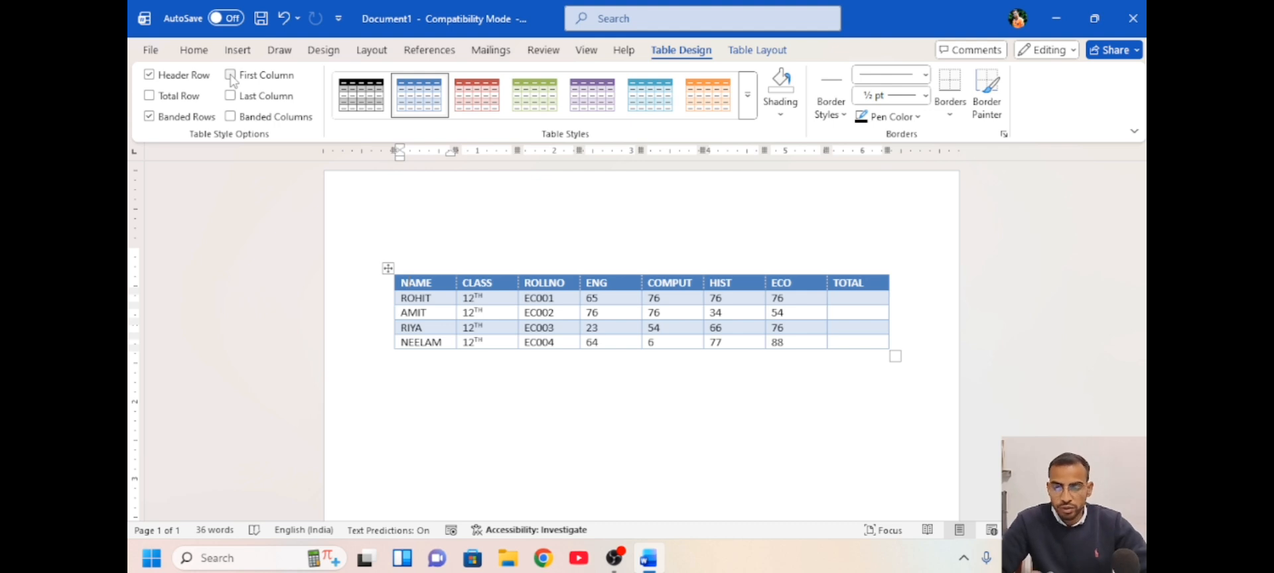
click(231, 76)
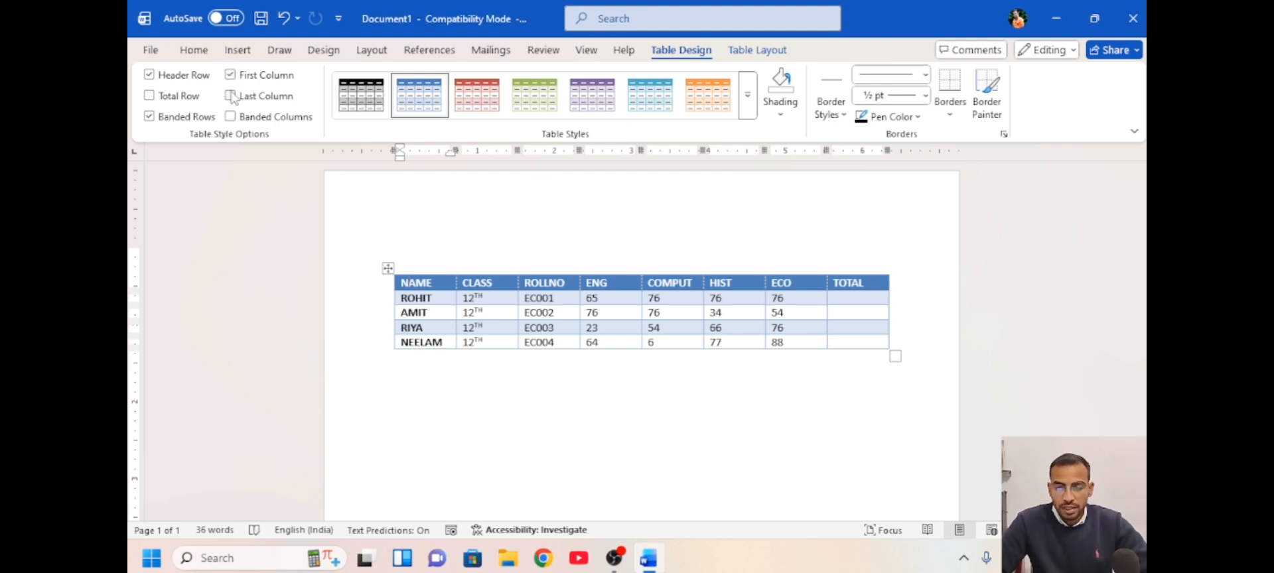
click(231, 96)
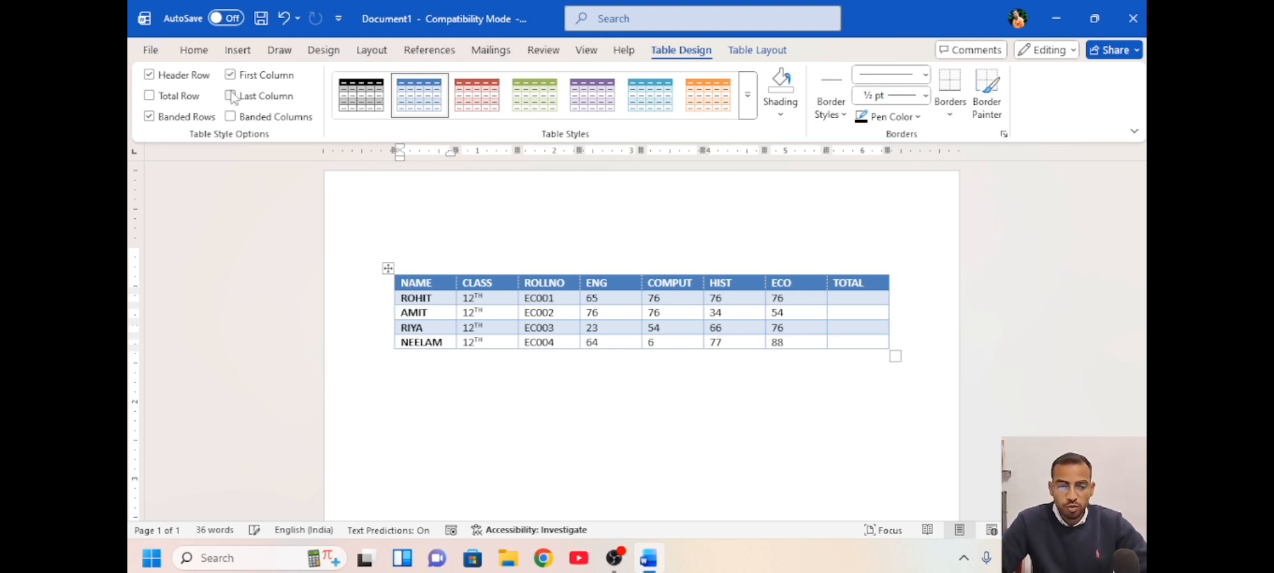
Switch the table's Banded Columns formatting on and off repeatedly, leaving it disabled.
click(231, 117)
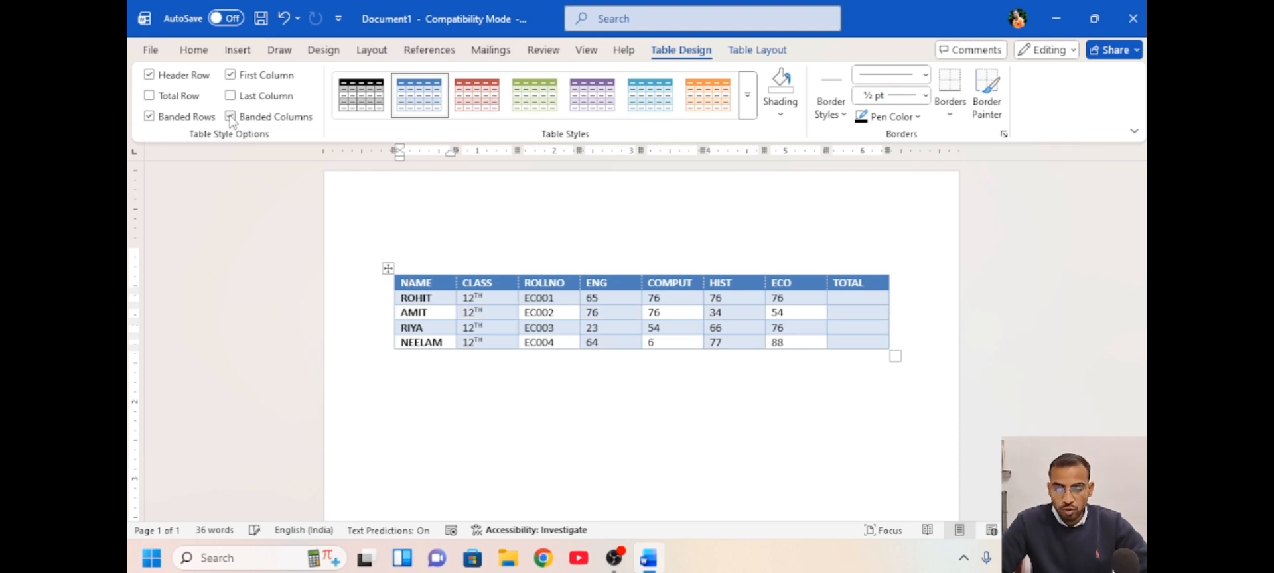
click(231, 117)
click(231, 117)
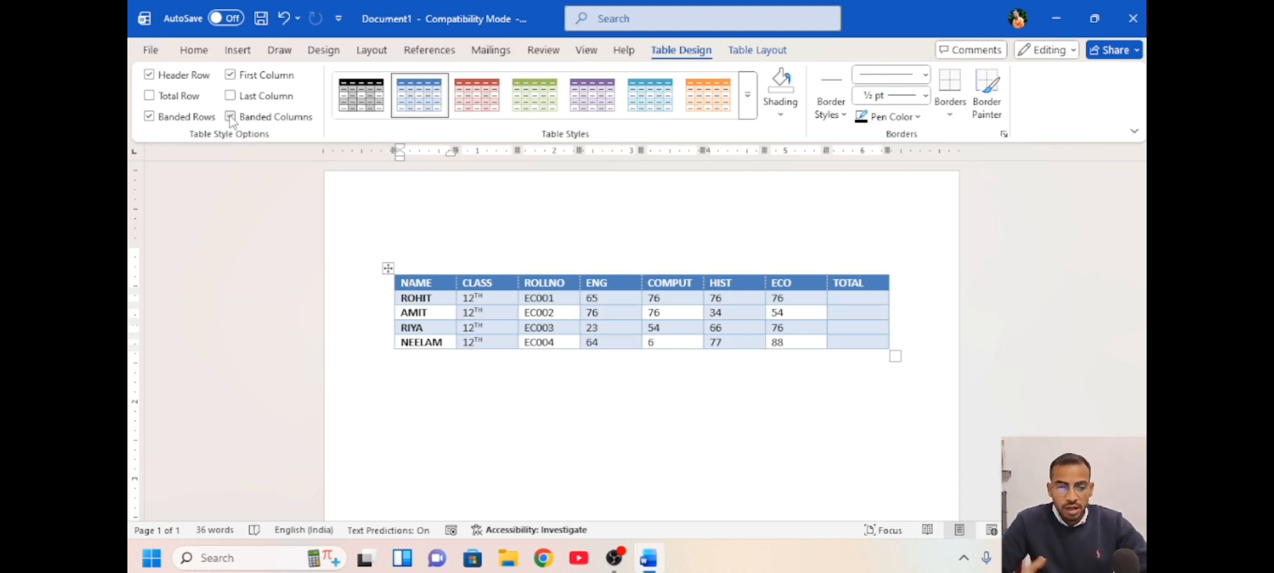
click(231, 117)
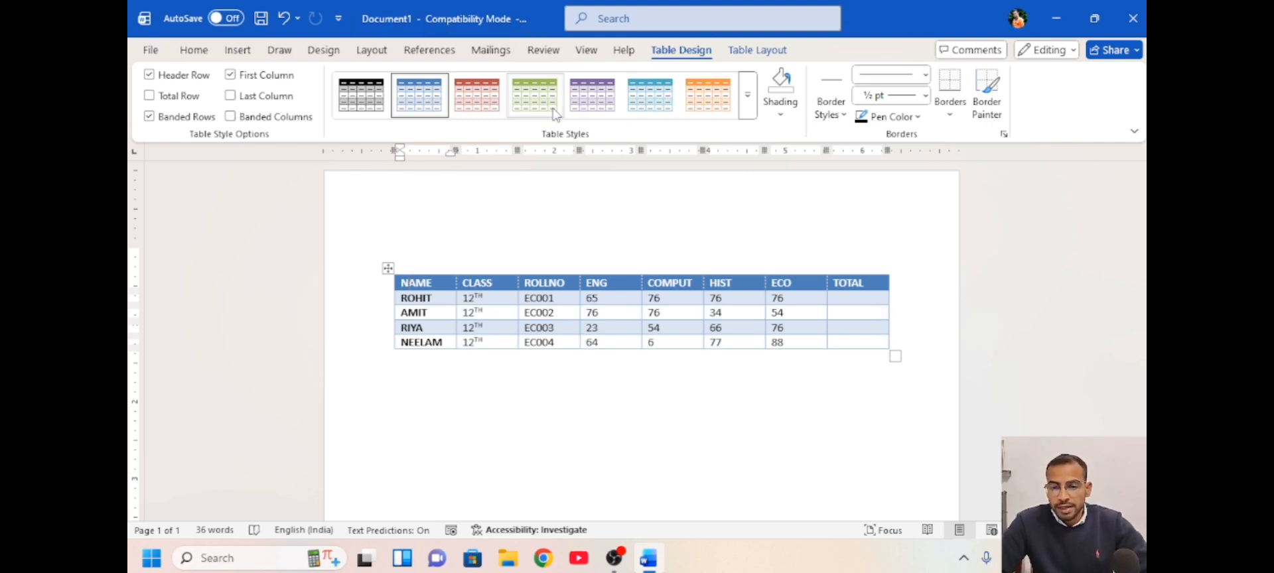
Try the red banded table style, and replace it with the plain style that has light grey gridlines.
click(476, 101)
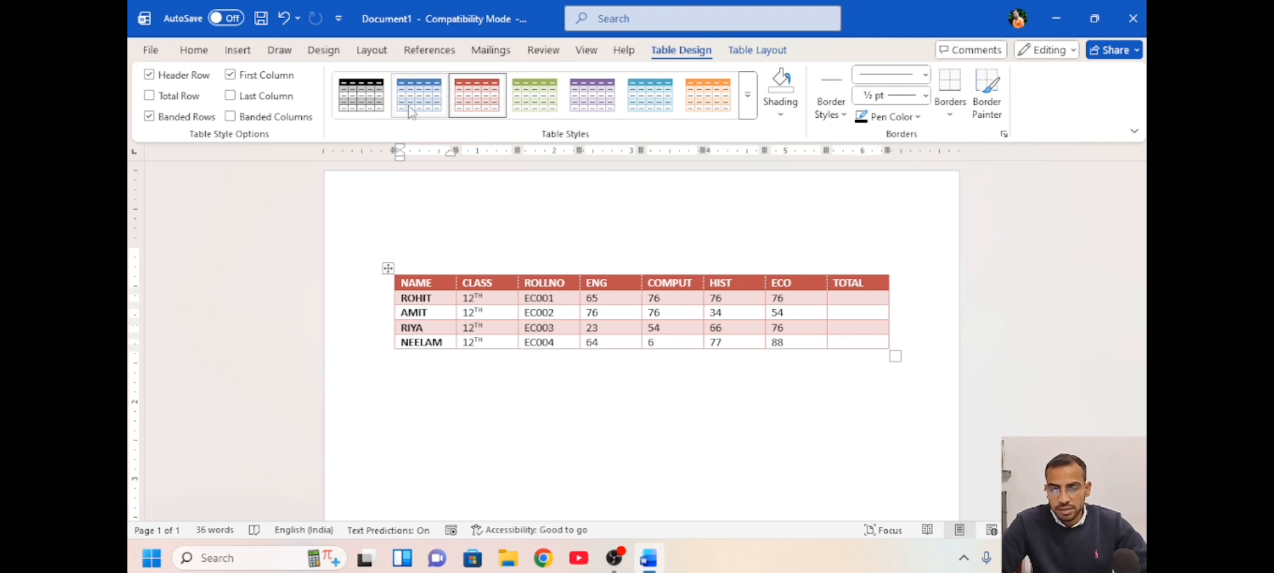
click(388, 269)
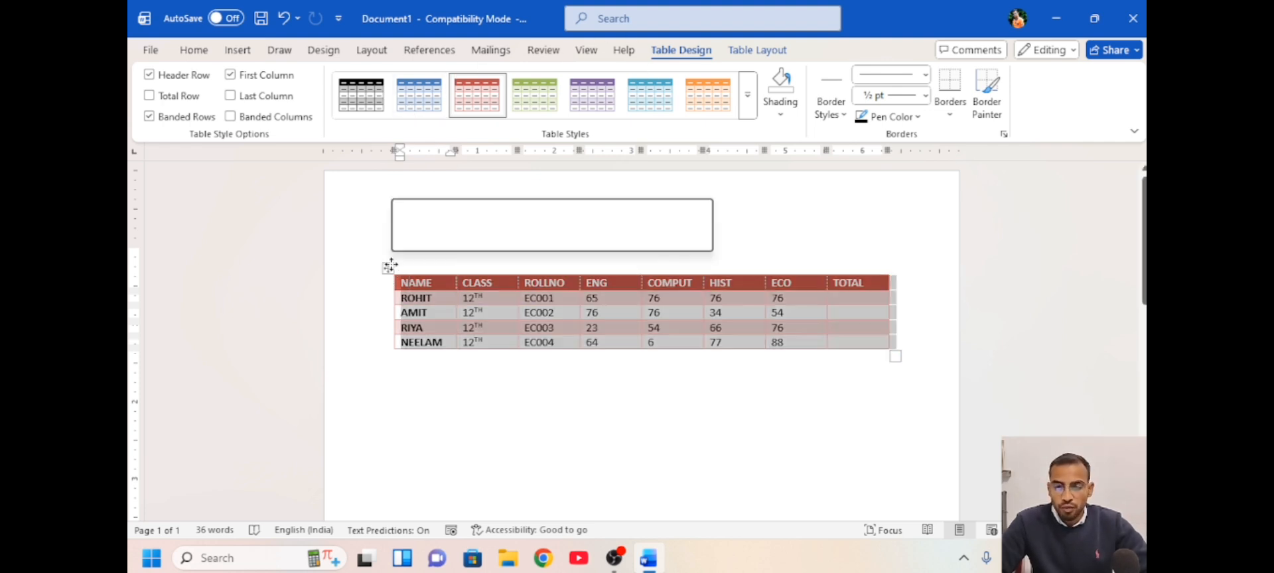
click(747, 95)
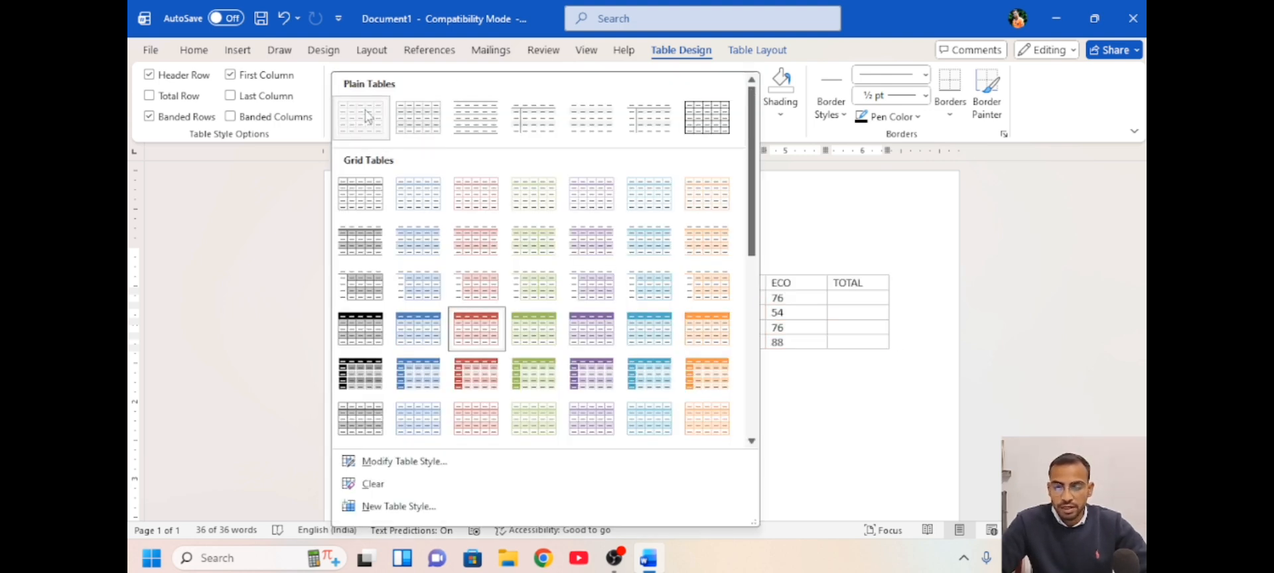
click(368, 114)
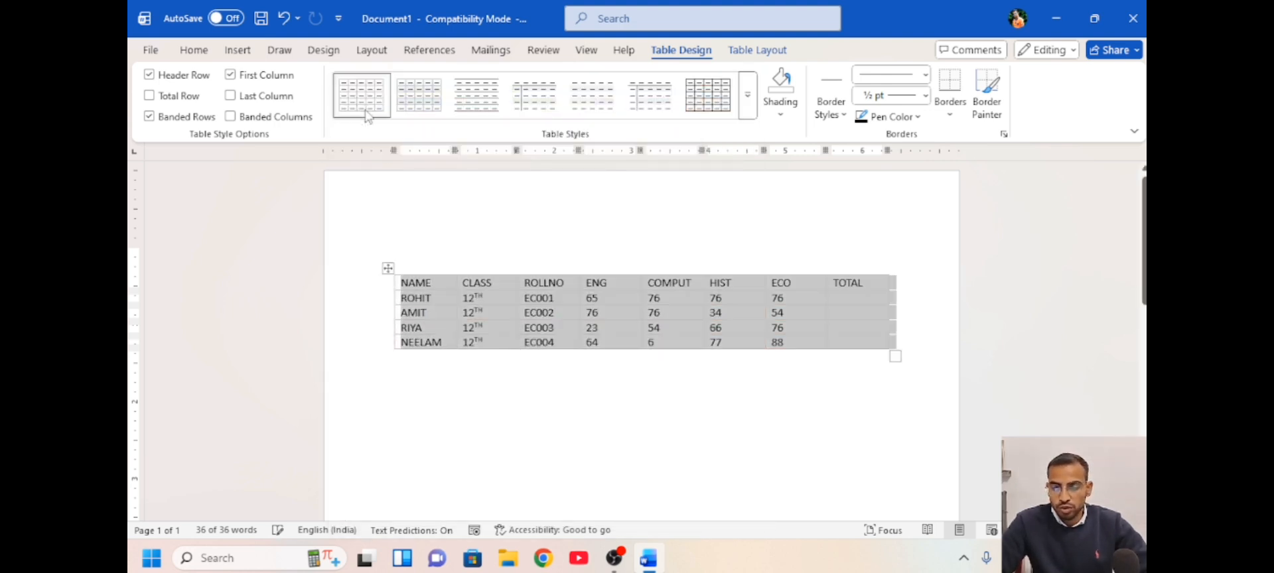
Try a blue shading on the whole table, and reset the cell shading to No Color.
click(418, 284)
click(386, 267)
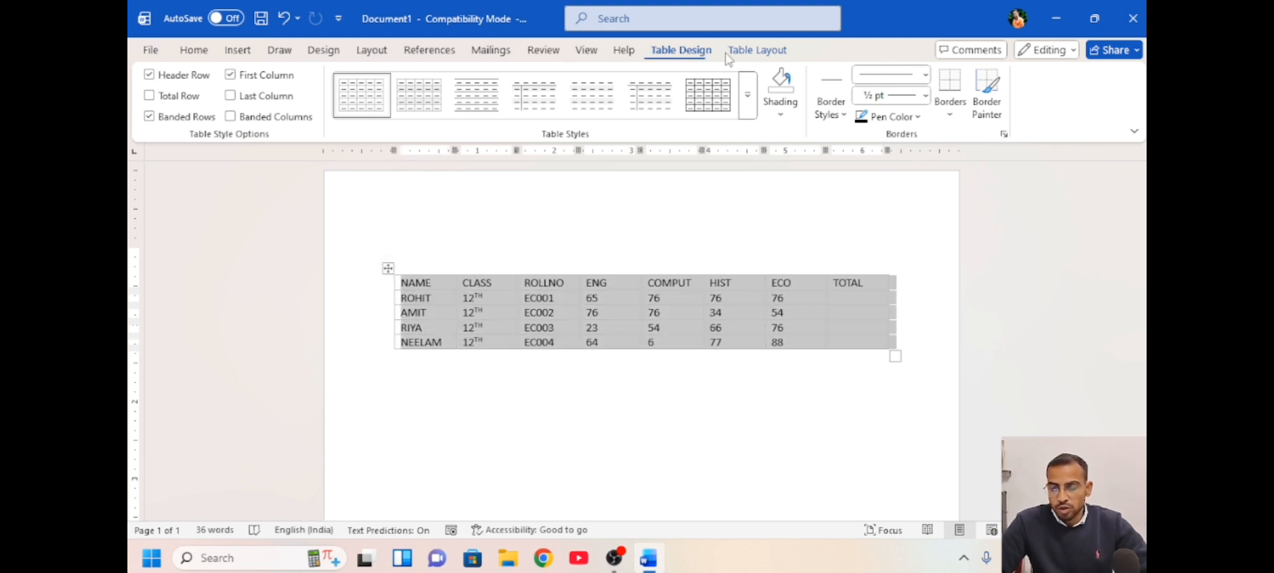
click(782, 114)
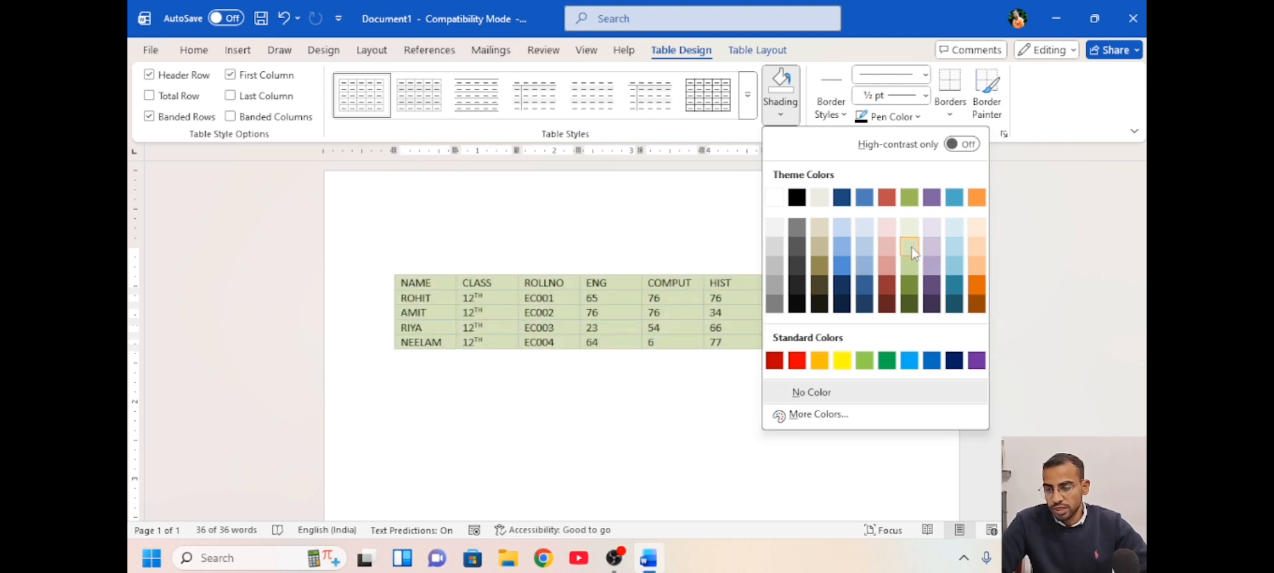
key(Escape)
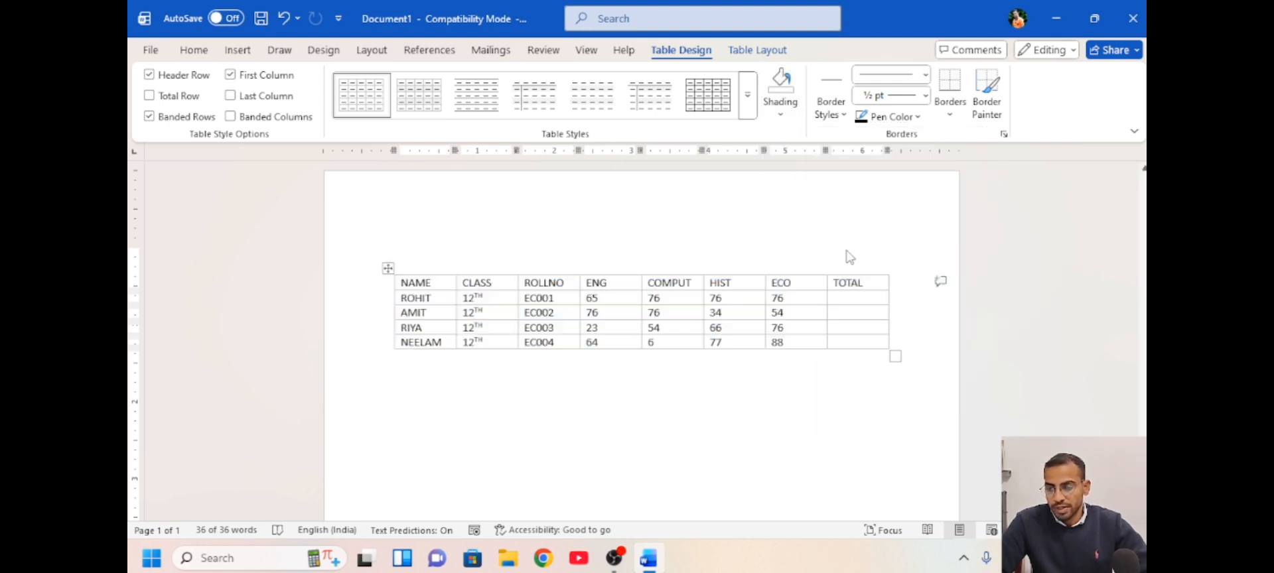
key(ctrl+z)
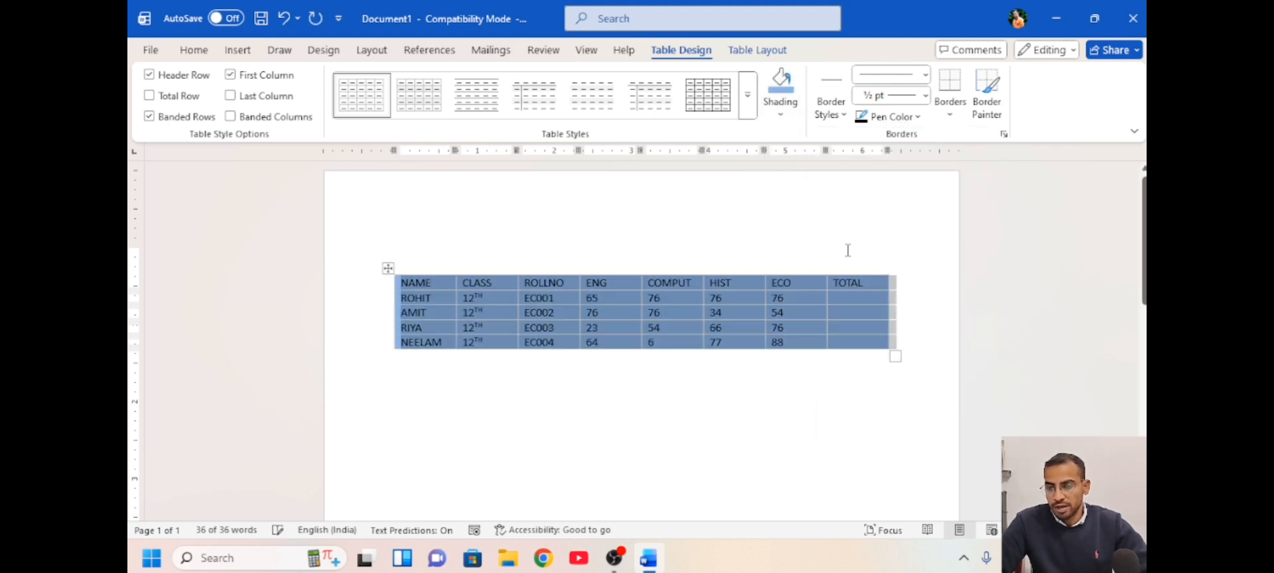
click(784, 117)
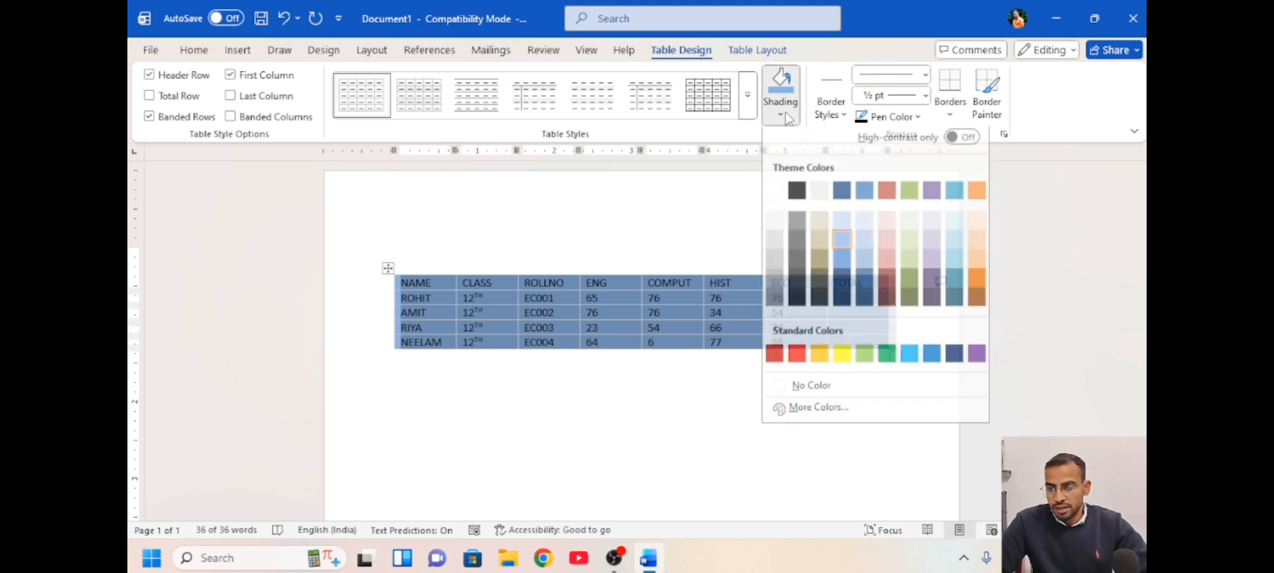
click(804, 392)
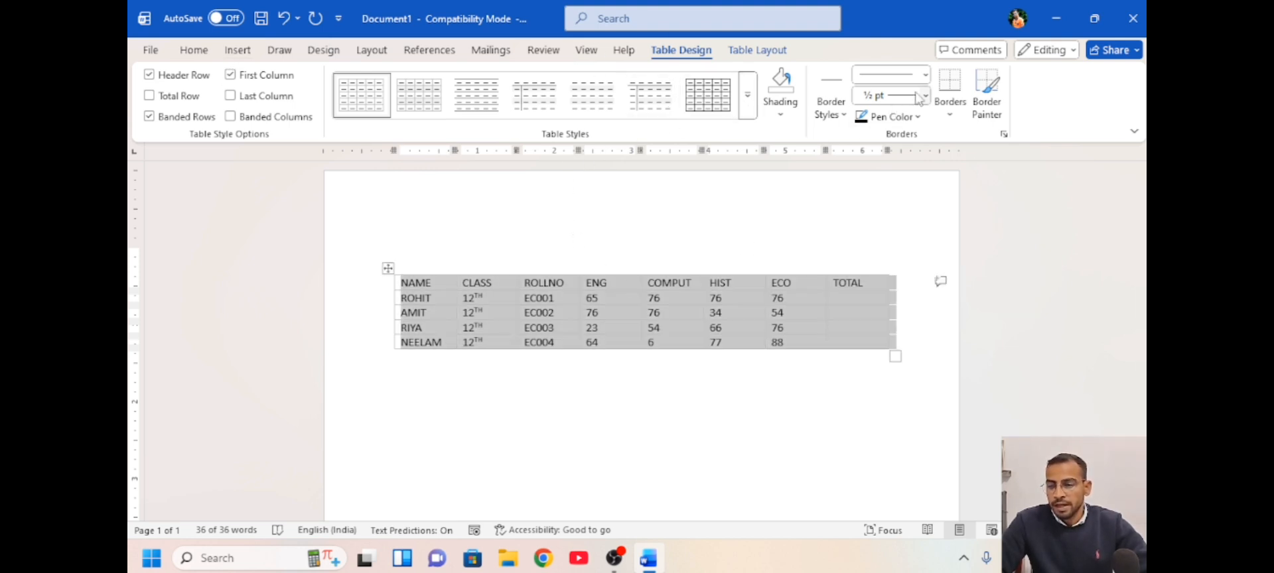
Try a dark red border pen color, and replace it with the blue double-line theme border style.
click(917, 117)
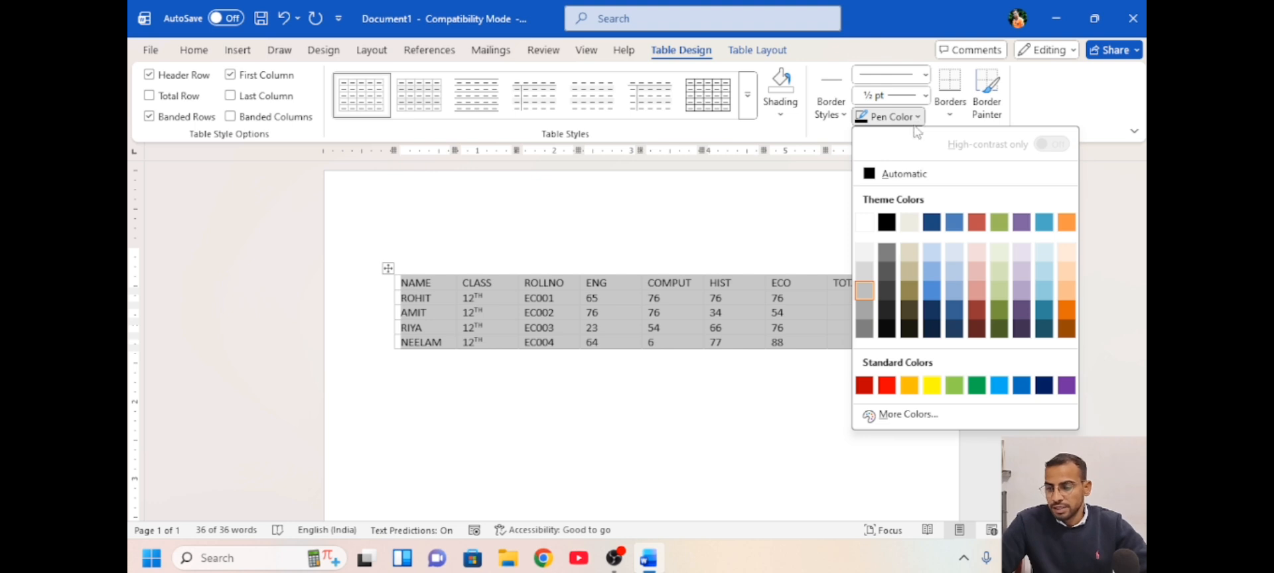
click(865, 387)
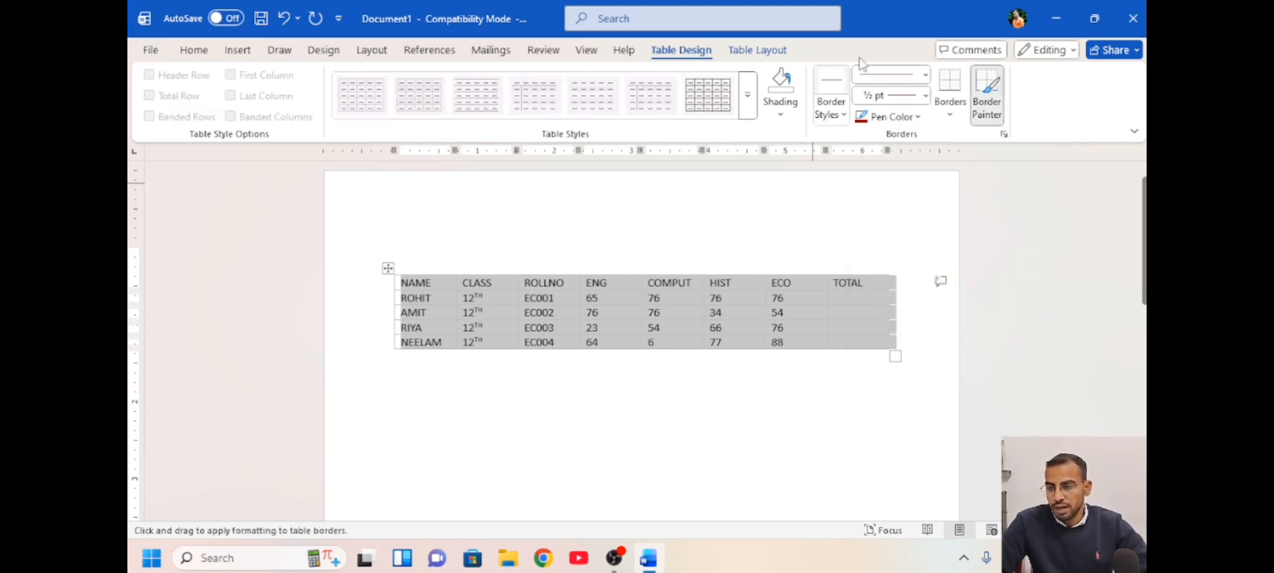
click(835, 117)
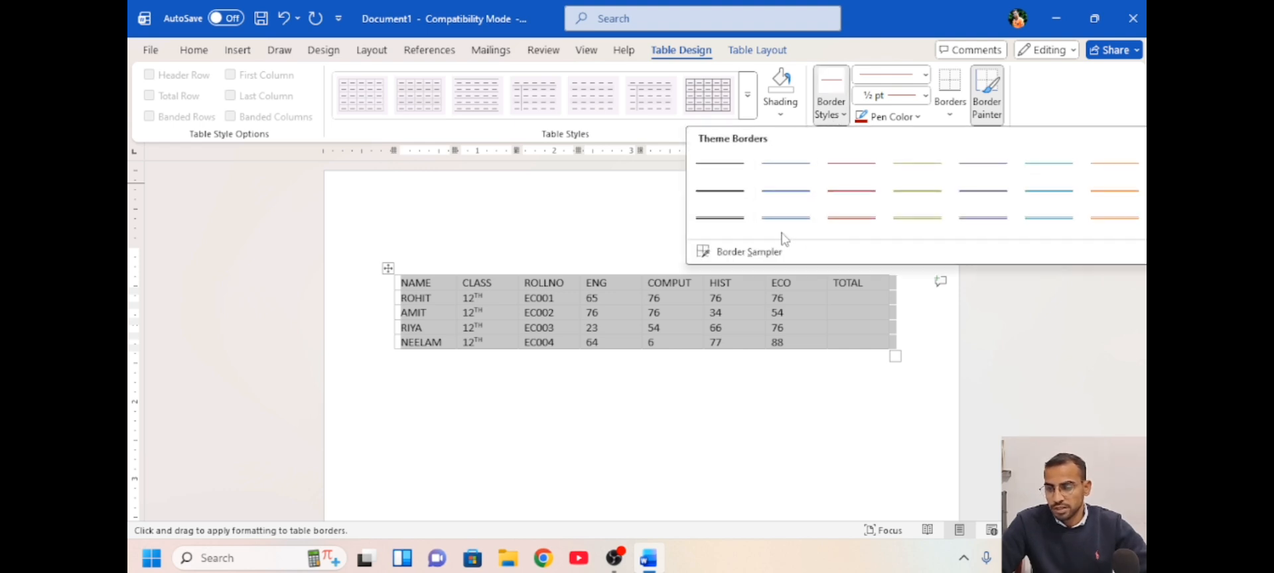
click(786, 217)
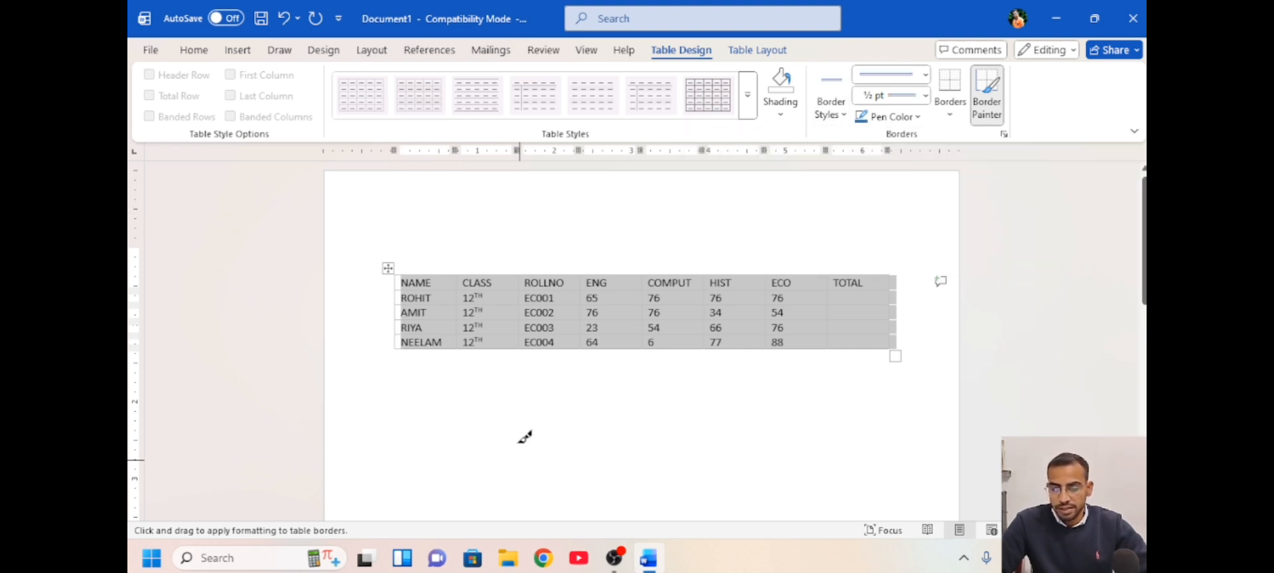
Try painting a border in the blank area below the marks table, and set the pen color to red.
mouse_move(478, 392)
mouse_down()
mouse_move(544, 522)
mouse_move(604, 522)
mouse_up()
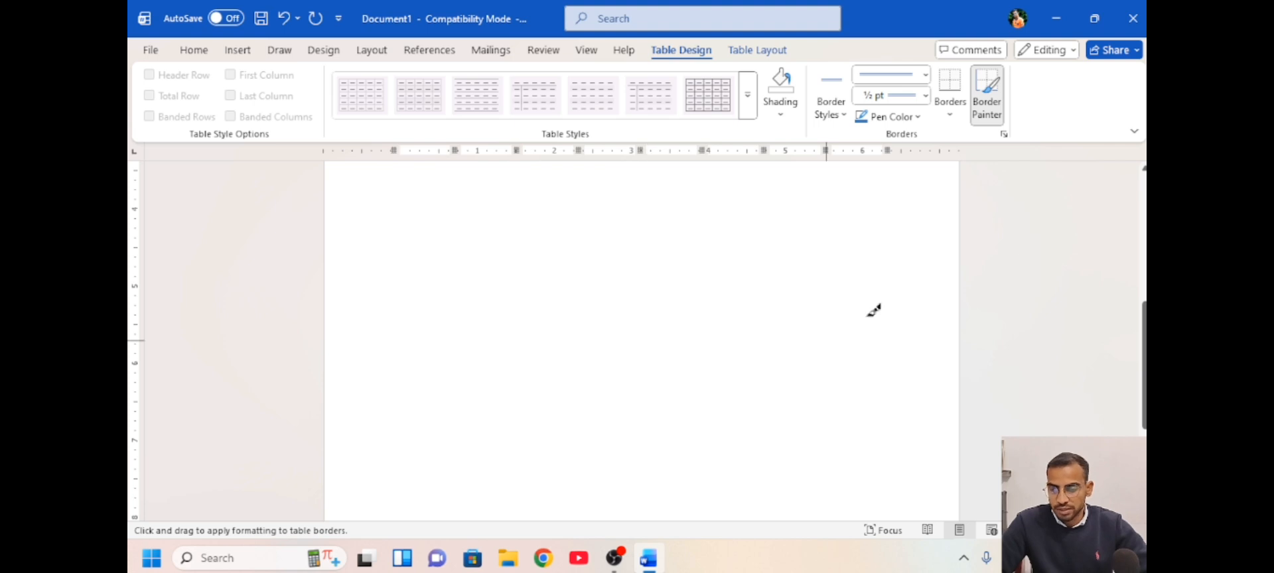
drag(1144, 341, 1130, 229)
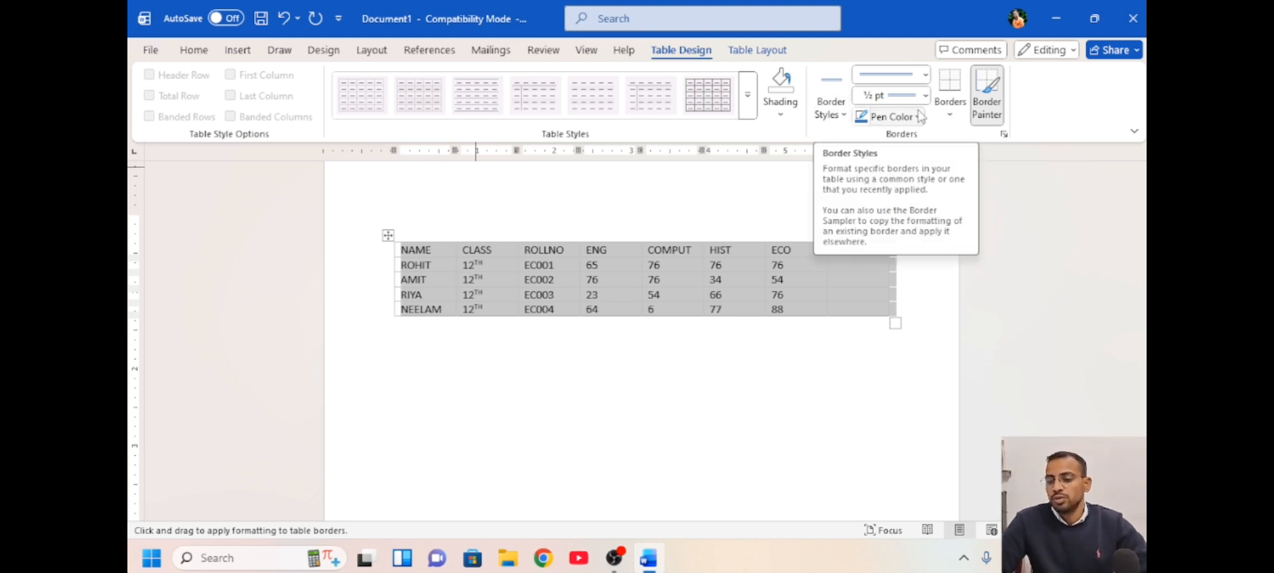
click(889, 116)
click(887, 384)
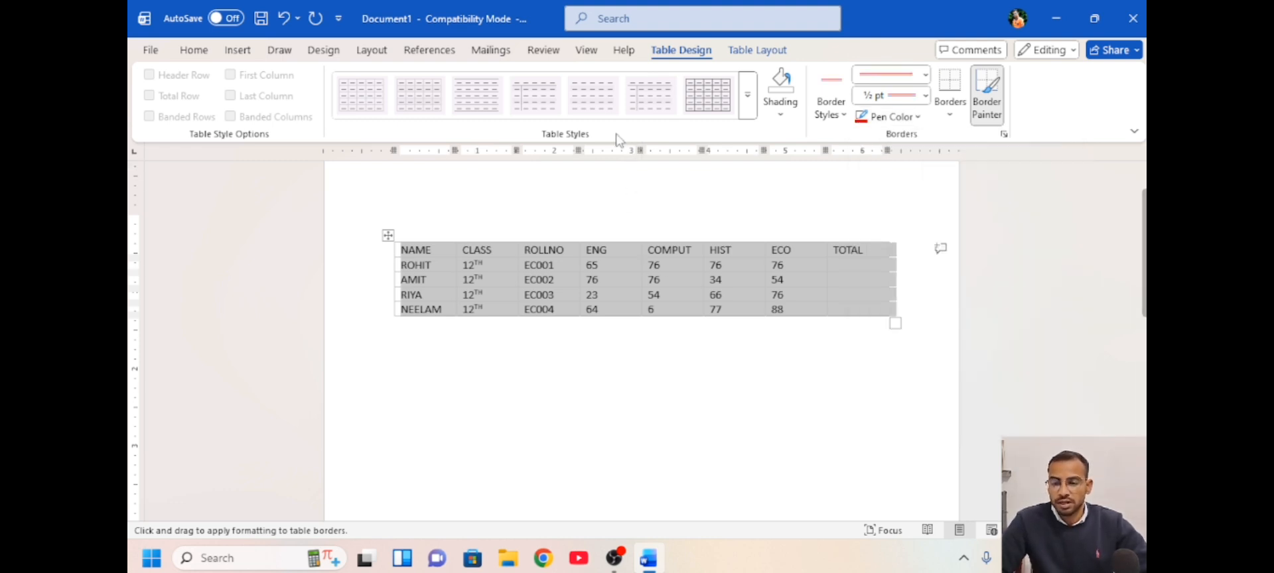
Draw a single-cell table about 4.26" wide and 1.06" high below the marks table with Draw Table.
click(757, 50)
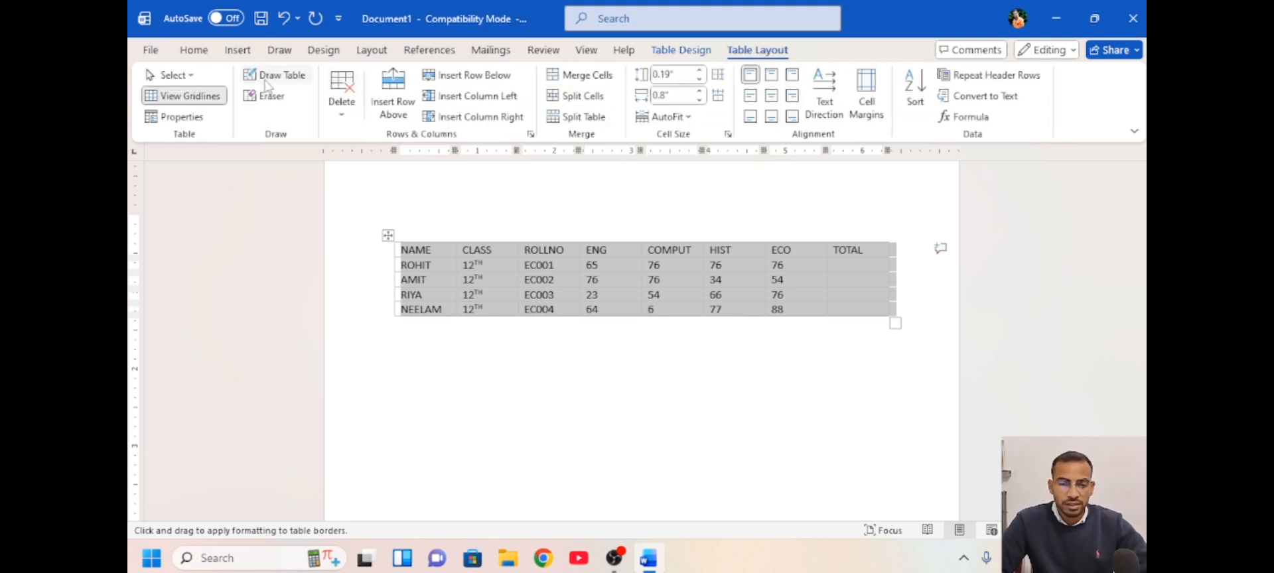
click(275, 78)
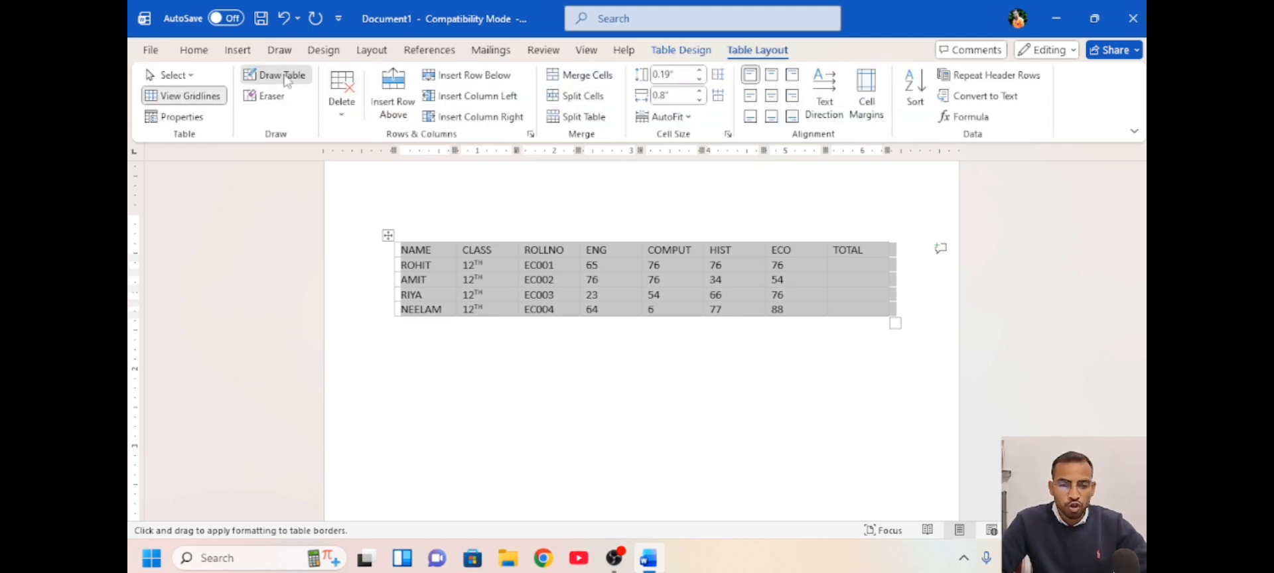
mouse_move(425, 360)
mouse_down()
mouse_move(617, 439)
mouse_move(753, 438)
mouse_up()
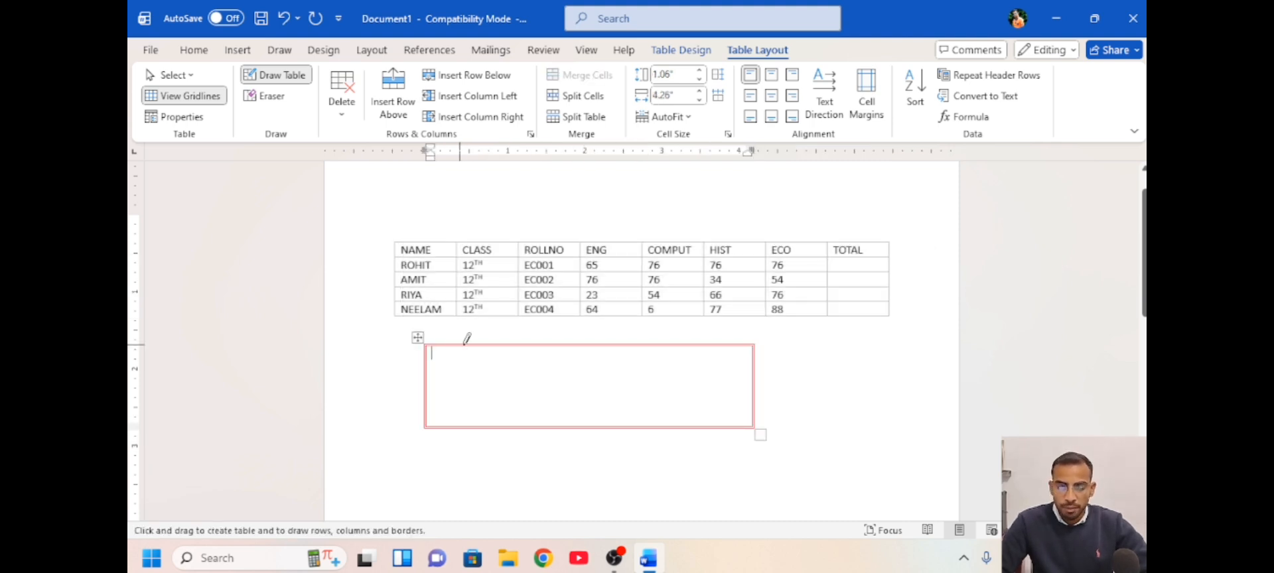
Undo a stray nested cell and divide the drawn table into four columns with three vertical lines.
drag(474, 346, 488, 435)
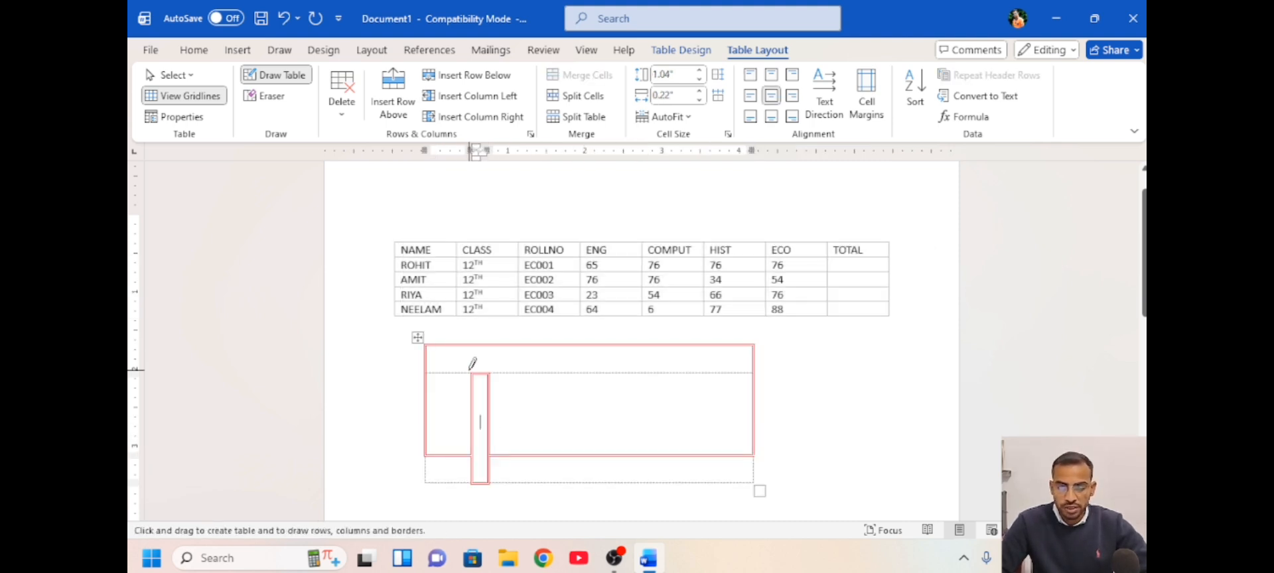
key(ctrl+z)
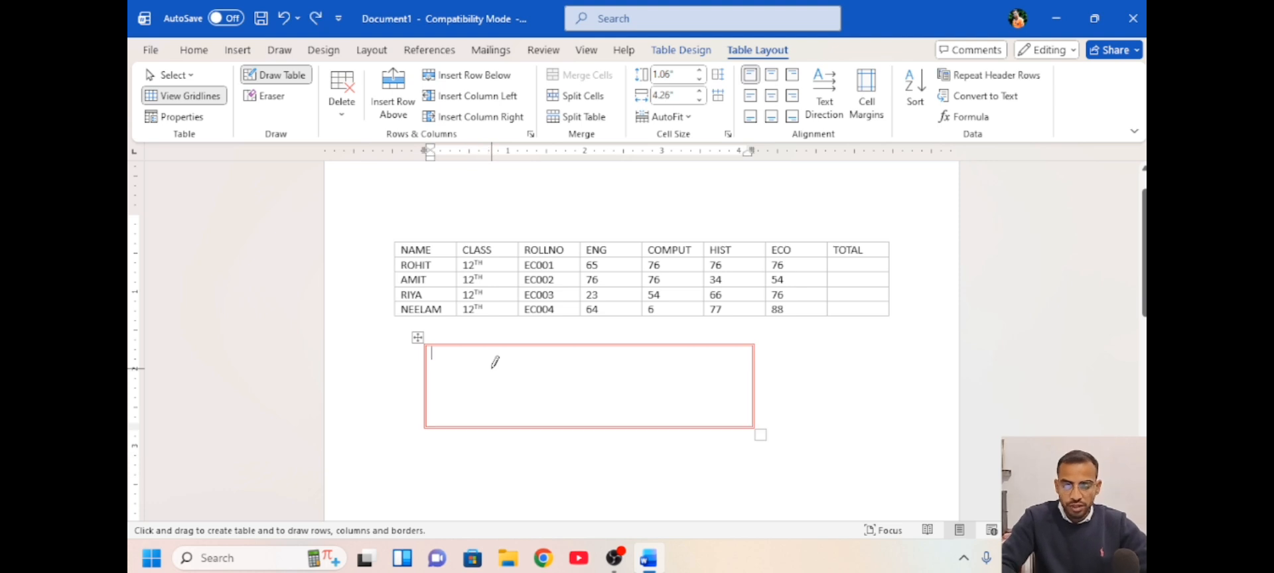
drag(478, 345, 478, 418)
drag(529, 344, 528, 423)
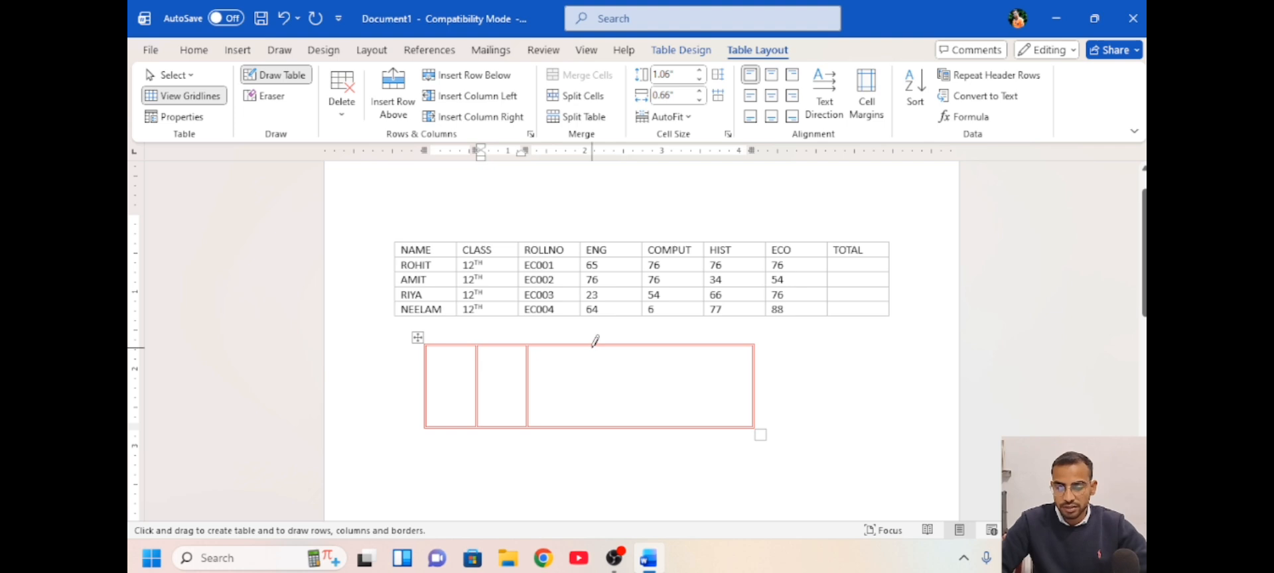
drag(594, 344, 593, 423)
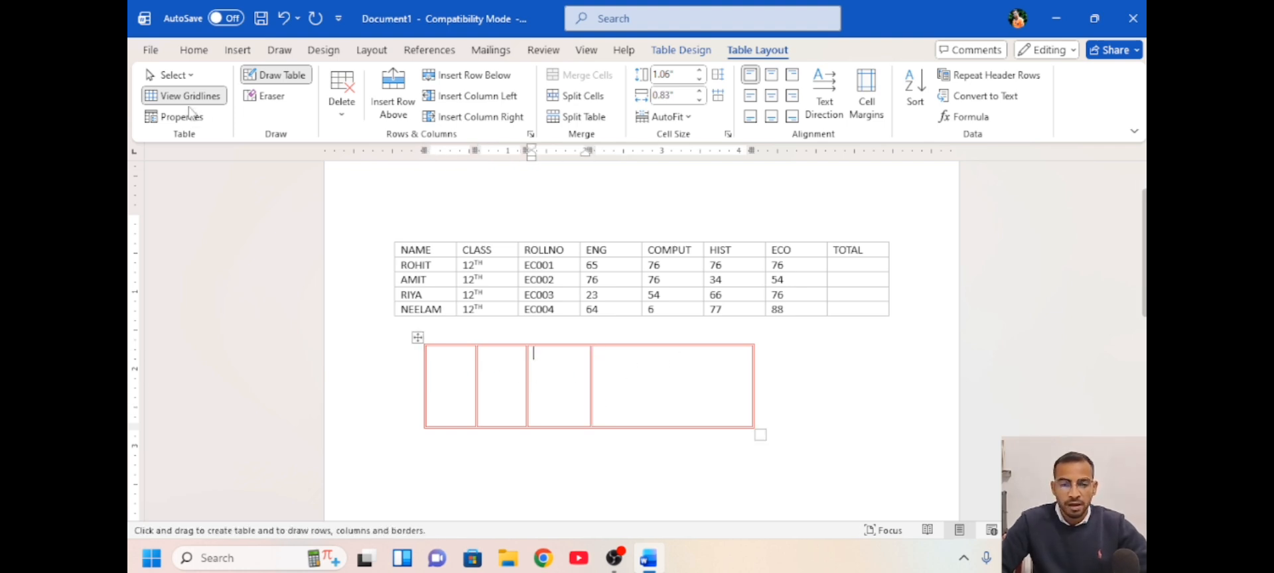
Erase the drawn table's column dividers and all its remaining borders with the Eraser.
click(278, 98)
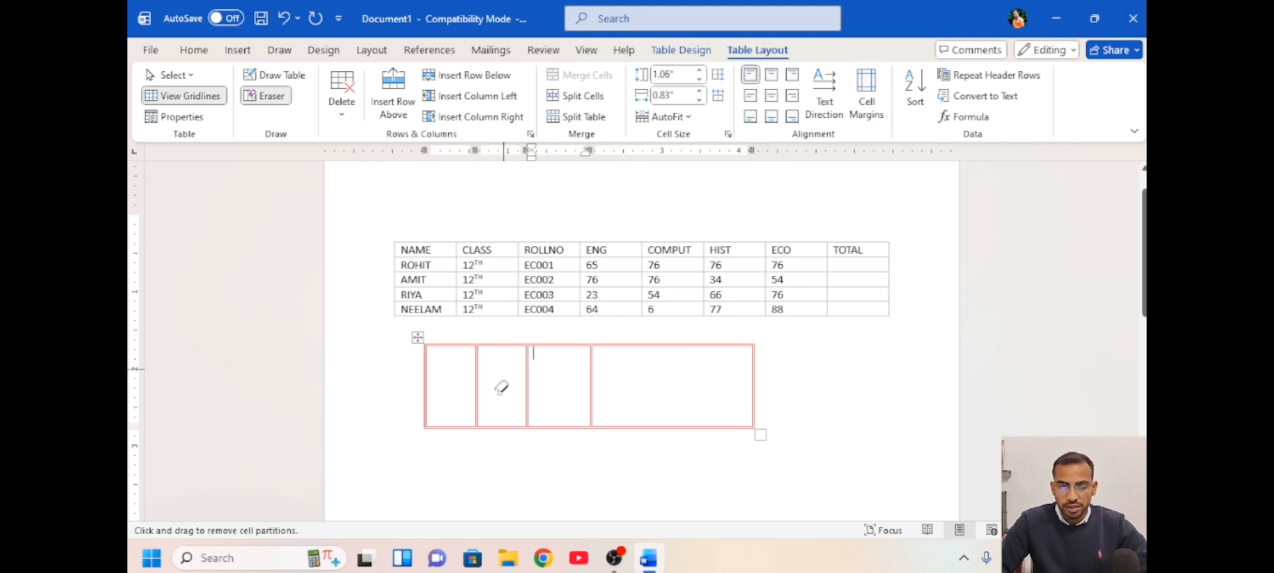
mouse_move(478, 379)
mouse_down()
mouse_move(625, 376)
mouse_move(531, 363)
mouse_move(720, 383)
mouse_move(783, 369)
mouse_up()
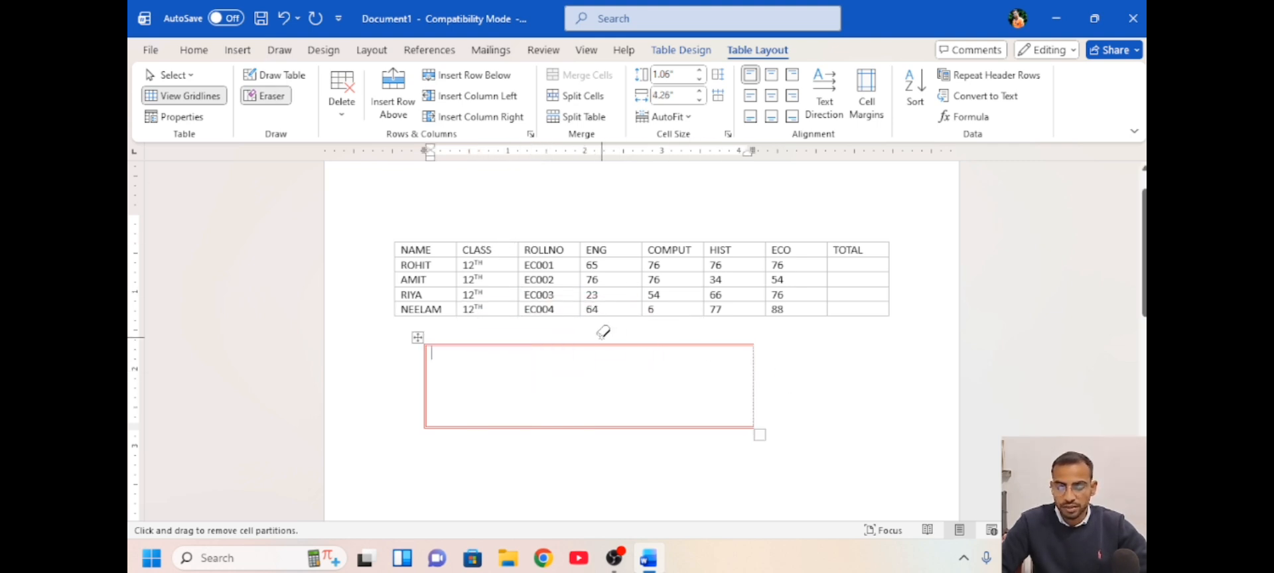
drag(603, 331, 651, 477)
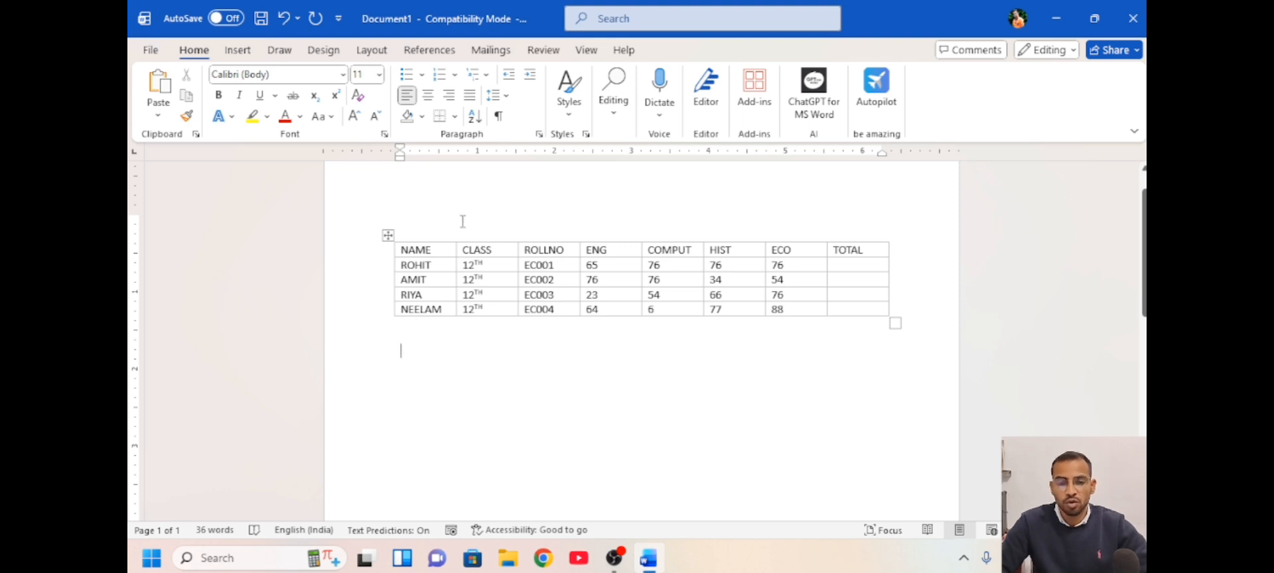
Examine the pen color, line weight, line style and border style choices available for the marks table.
click(424, 268)
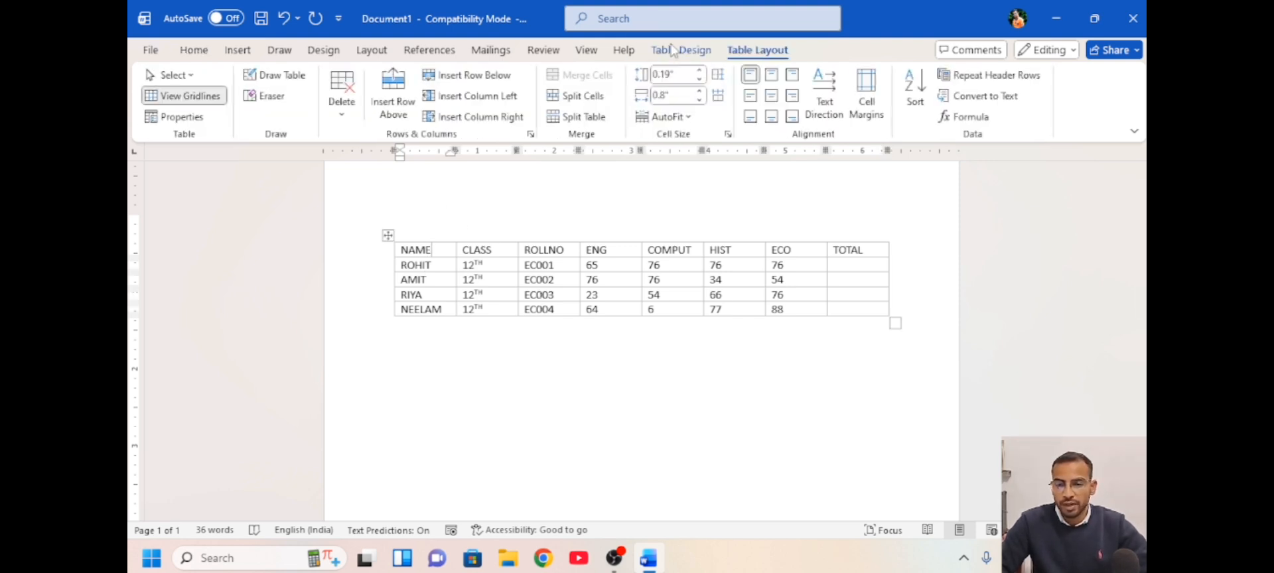
click(689, 51)
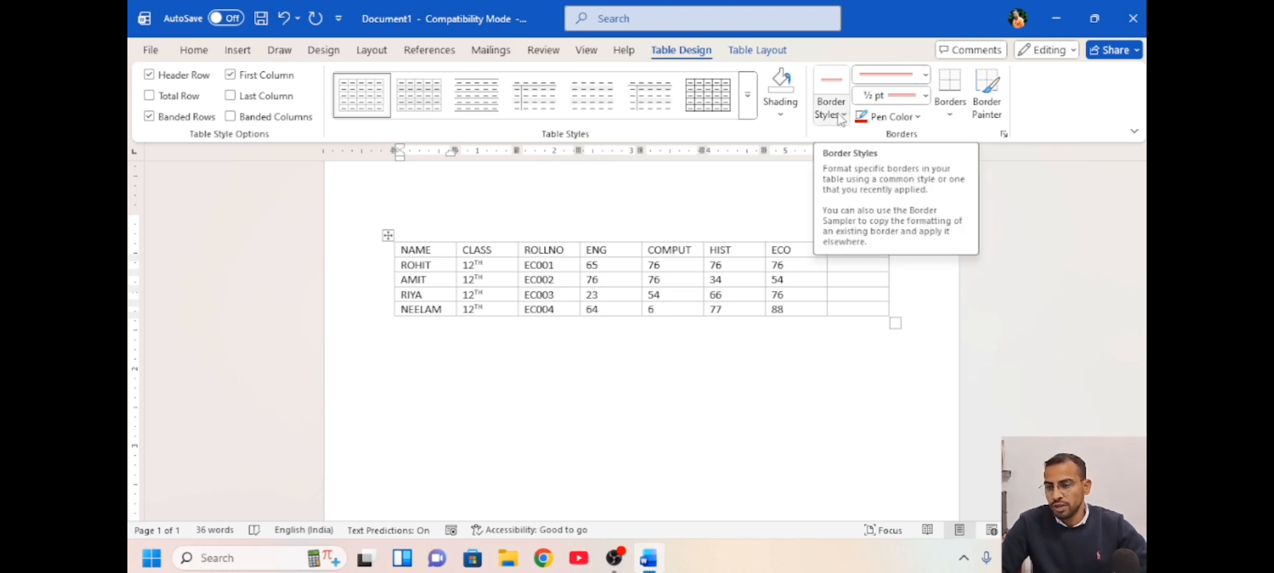
click(919, 118)
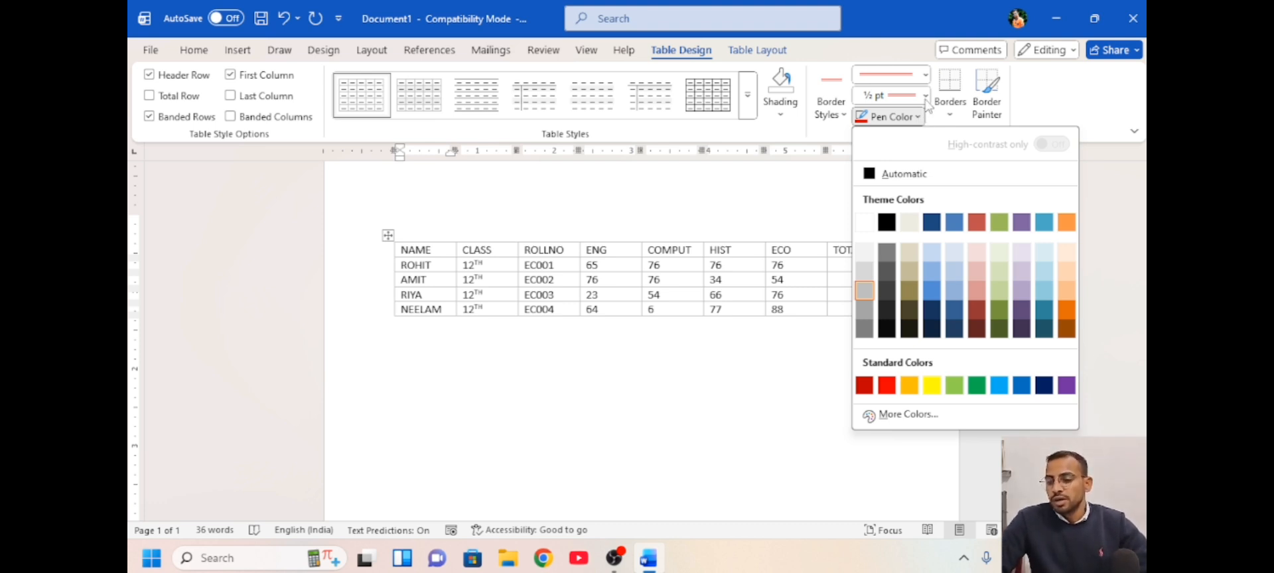
click(925, 96)
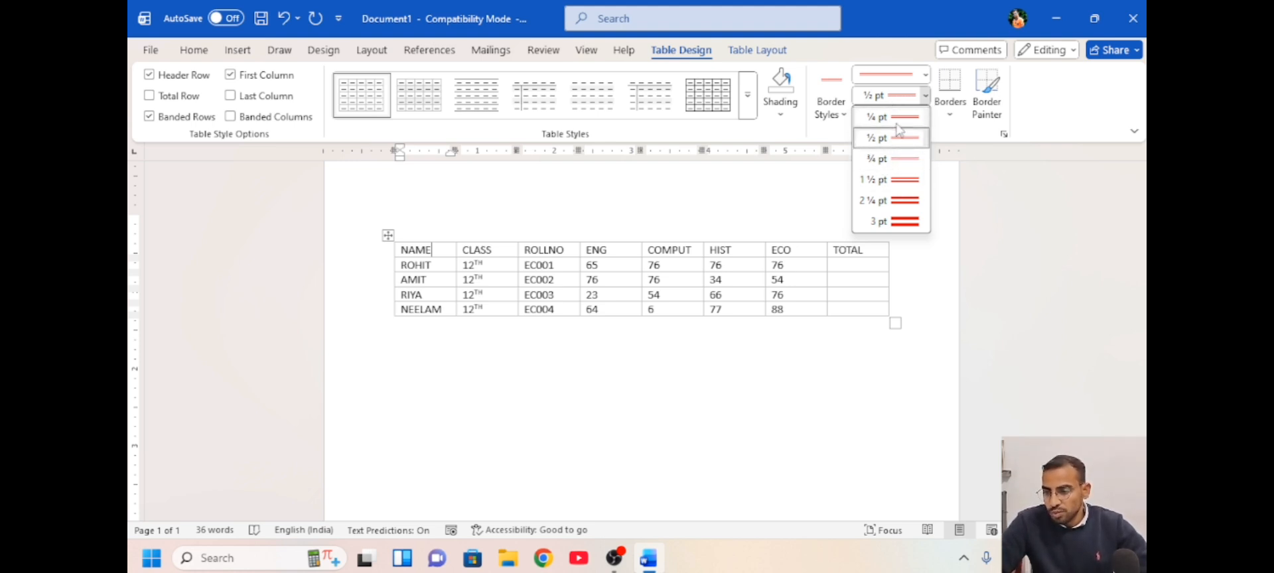
click(848, 175)
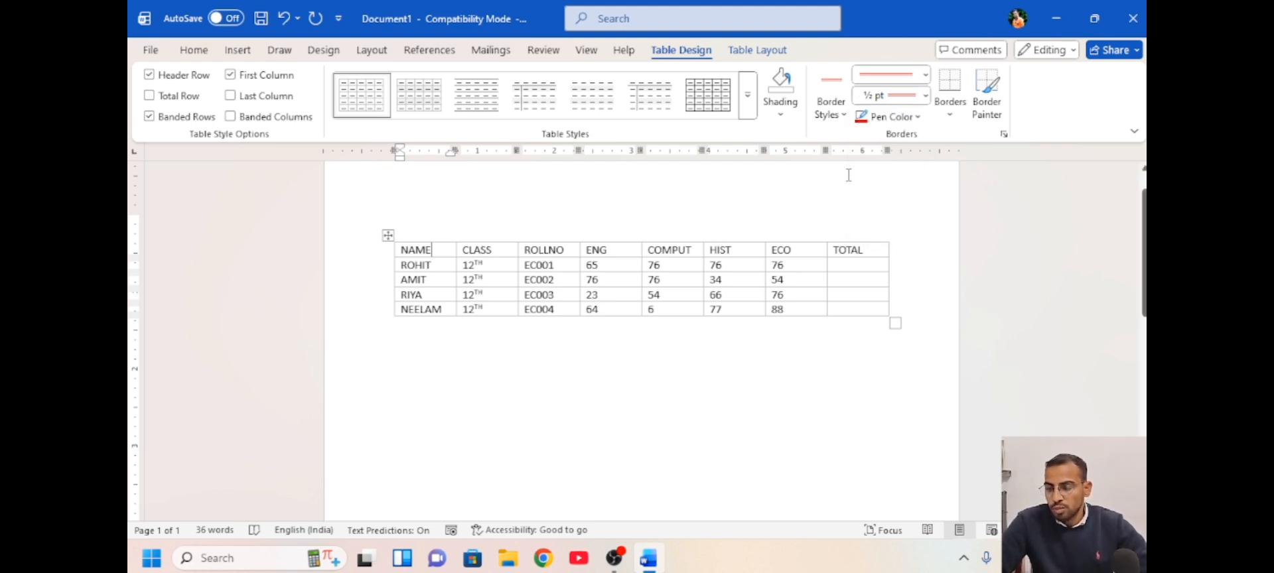
click(923, 77)
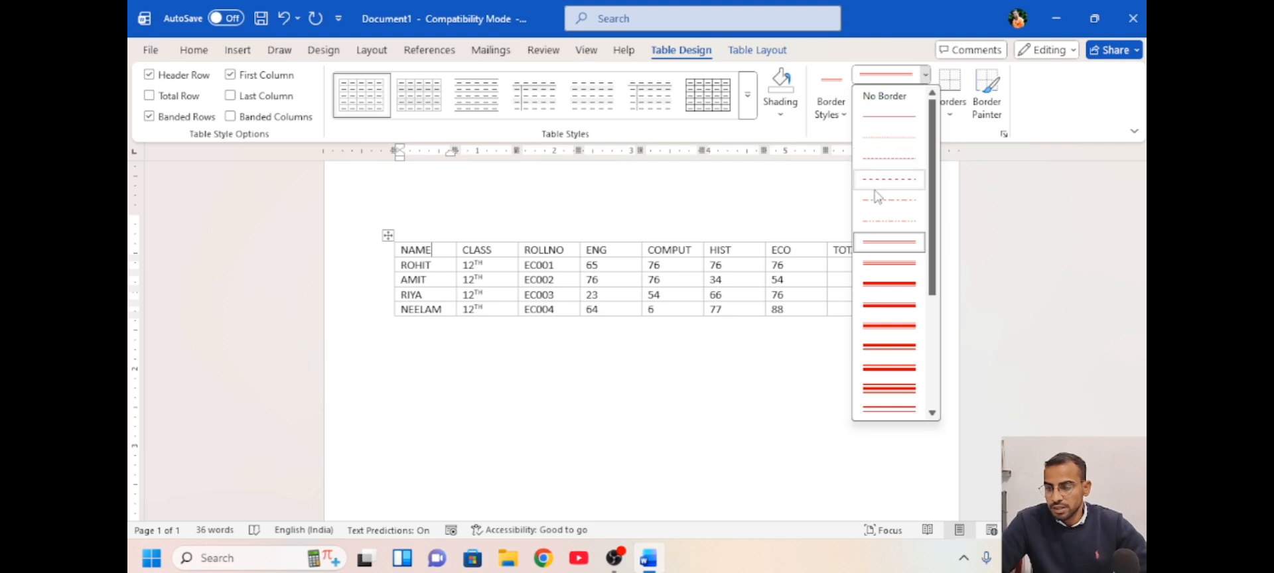
click(811, 186)
click(839, 117)
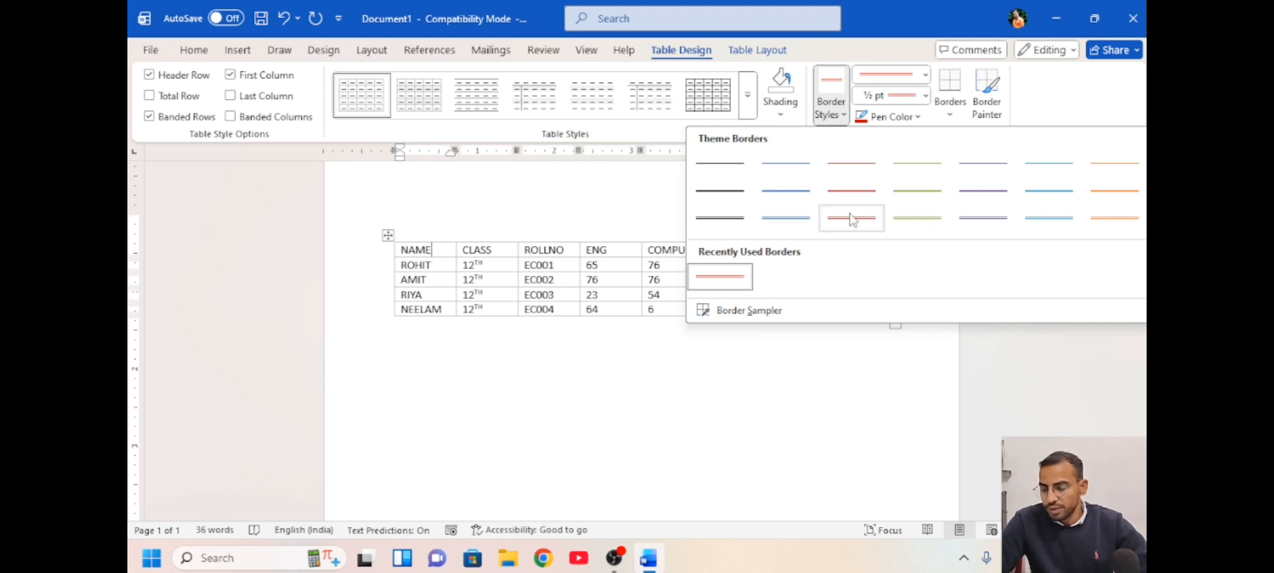
click(453, 392)
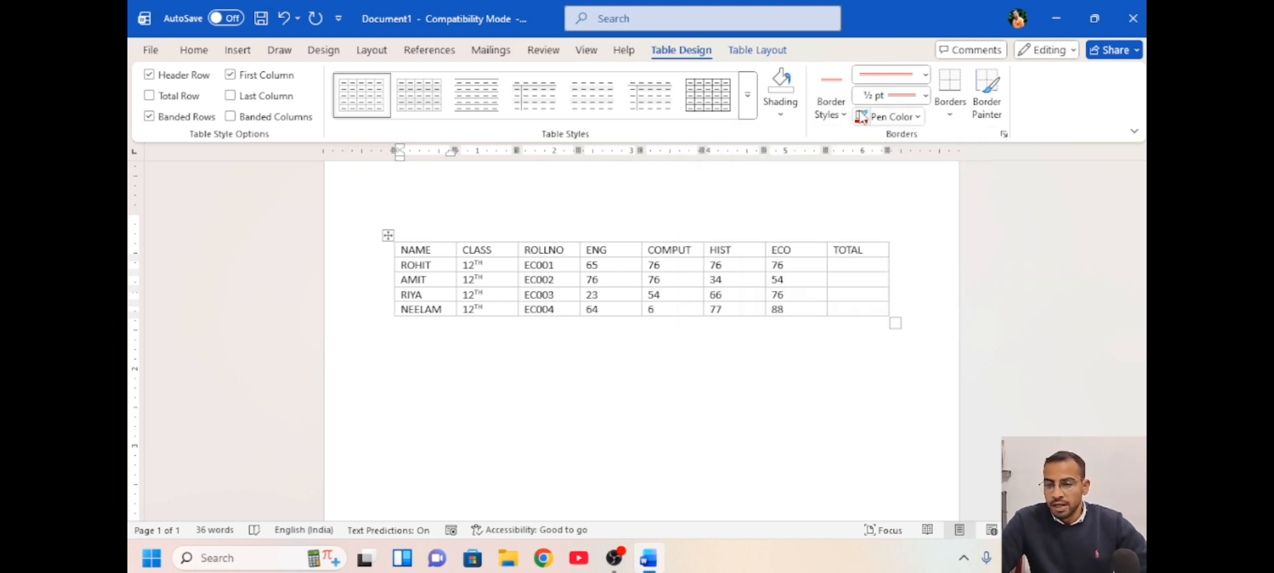
Try the Select Cell, Select Column and Select Row commands in turn, starting from the NAME header cell.
click(773, 52)
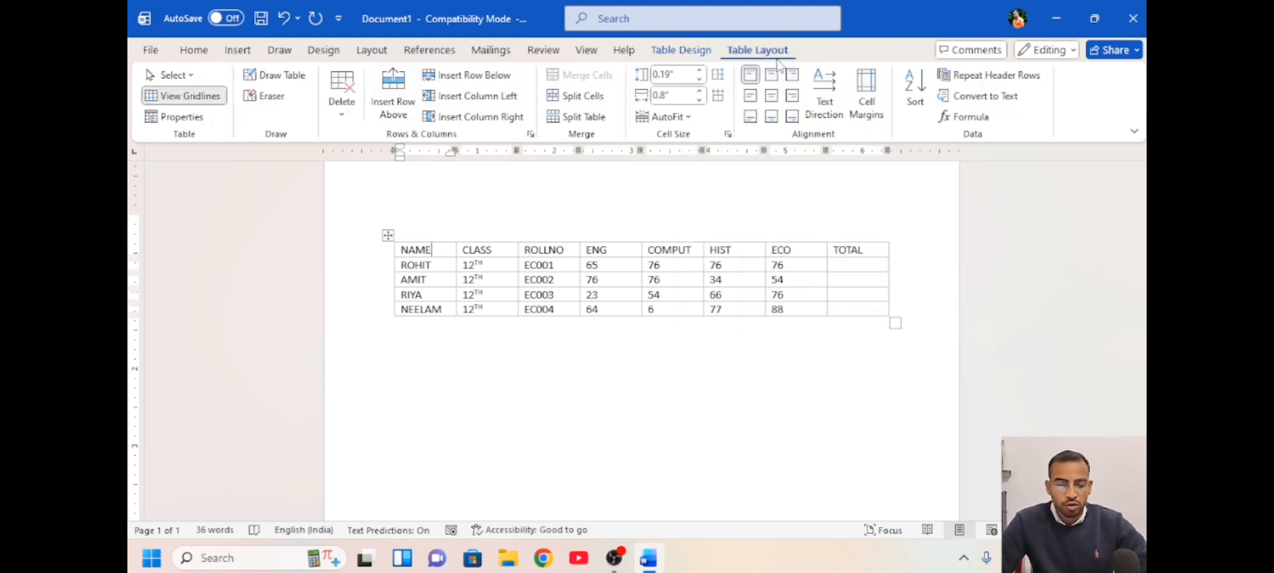
click(197, 76)
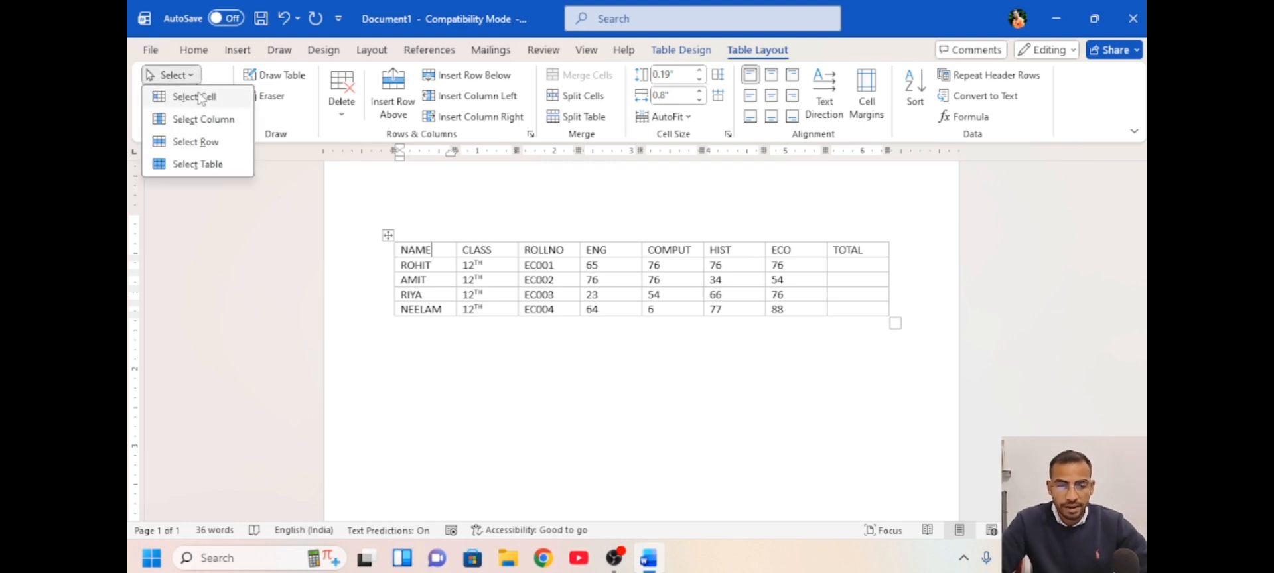
click(199, 98)
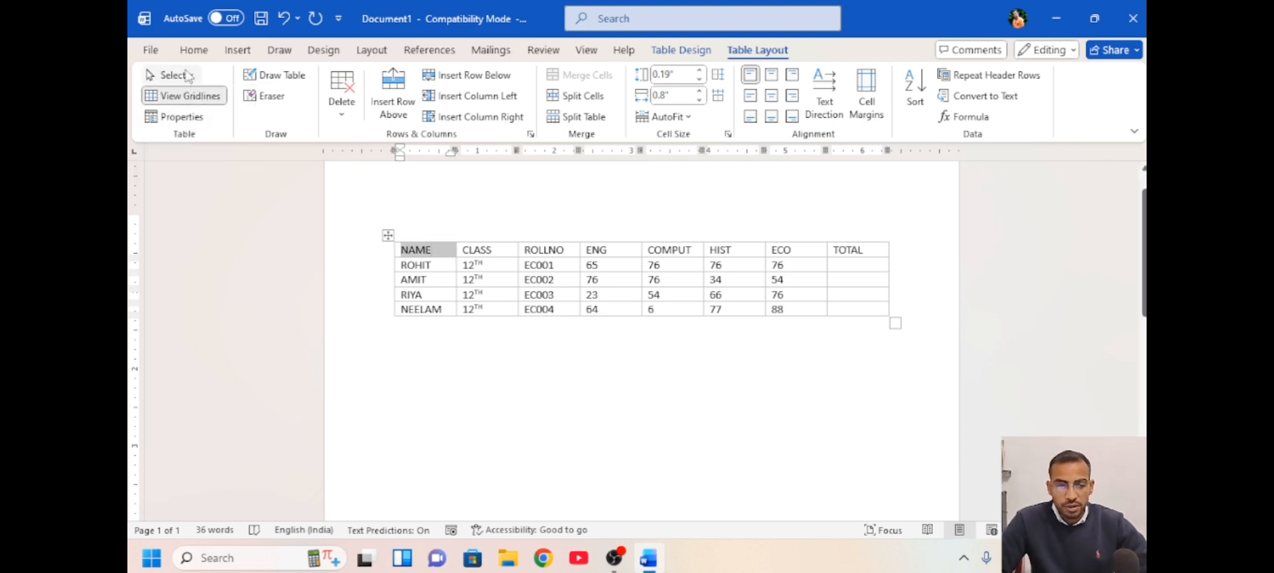
click(190, 75)
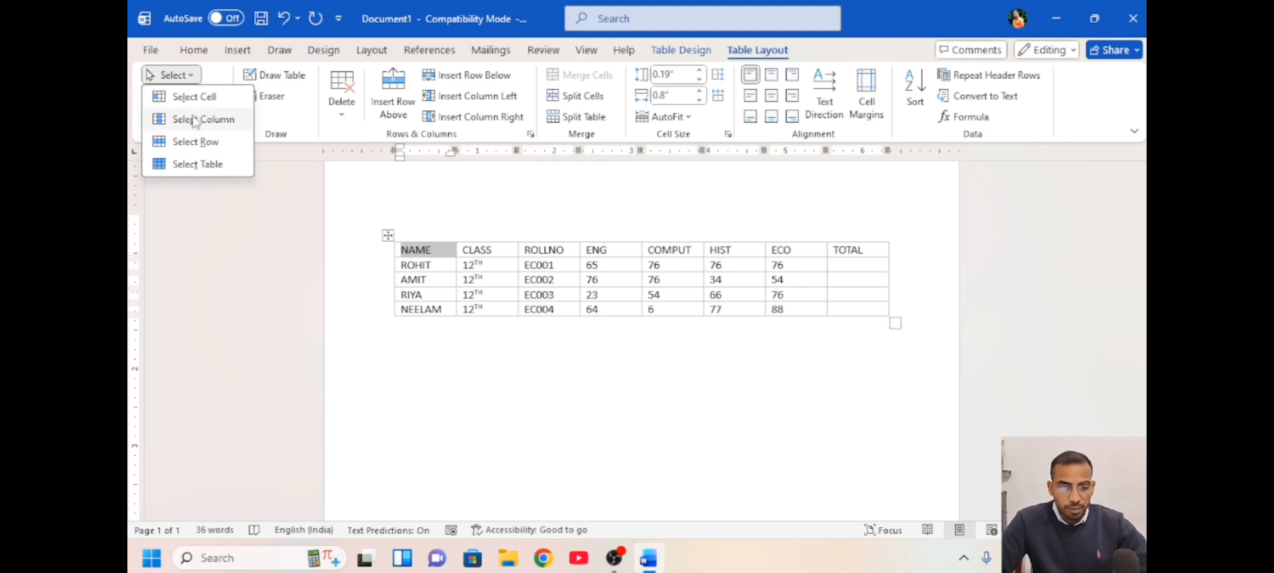
click(195, 119)
click(171, 75)
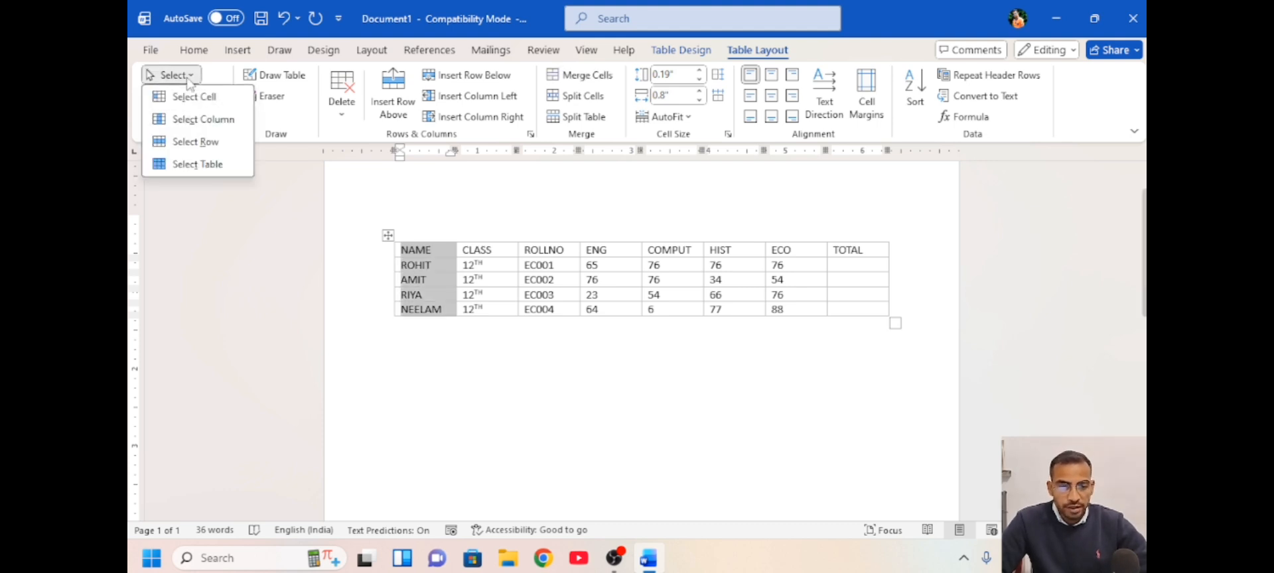
click(202, 141)
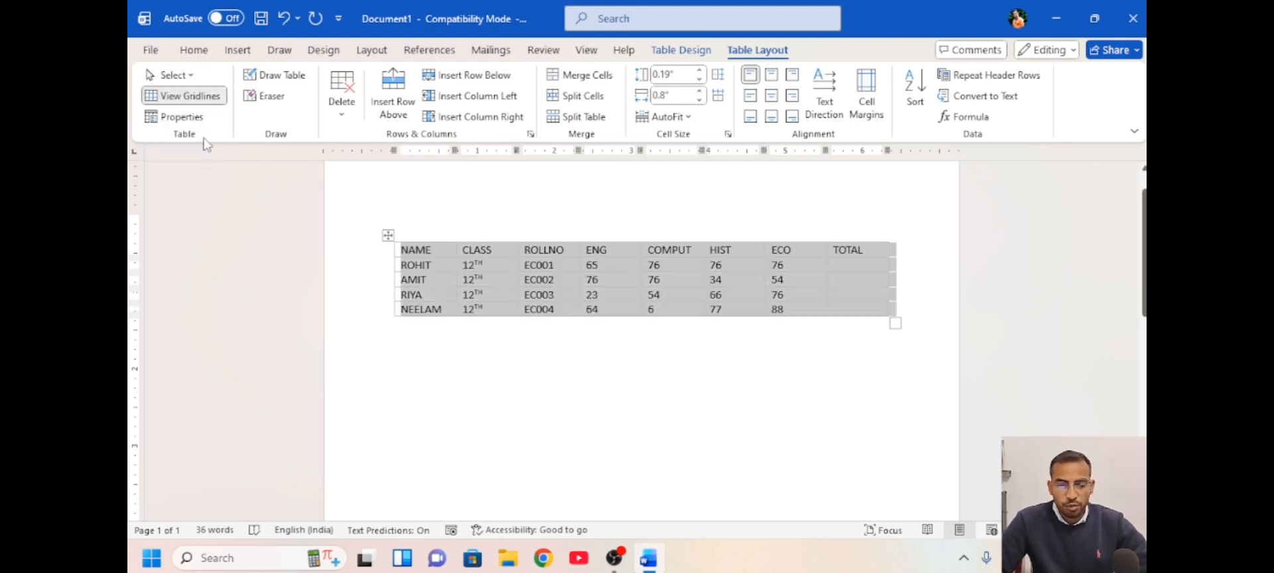
Place the cursor in the NAME header cell and select the whole marks table with Select Table.
double_click(409, 252)
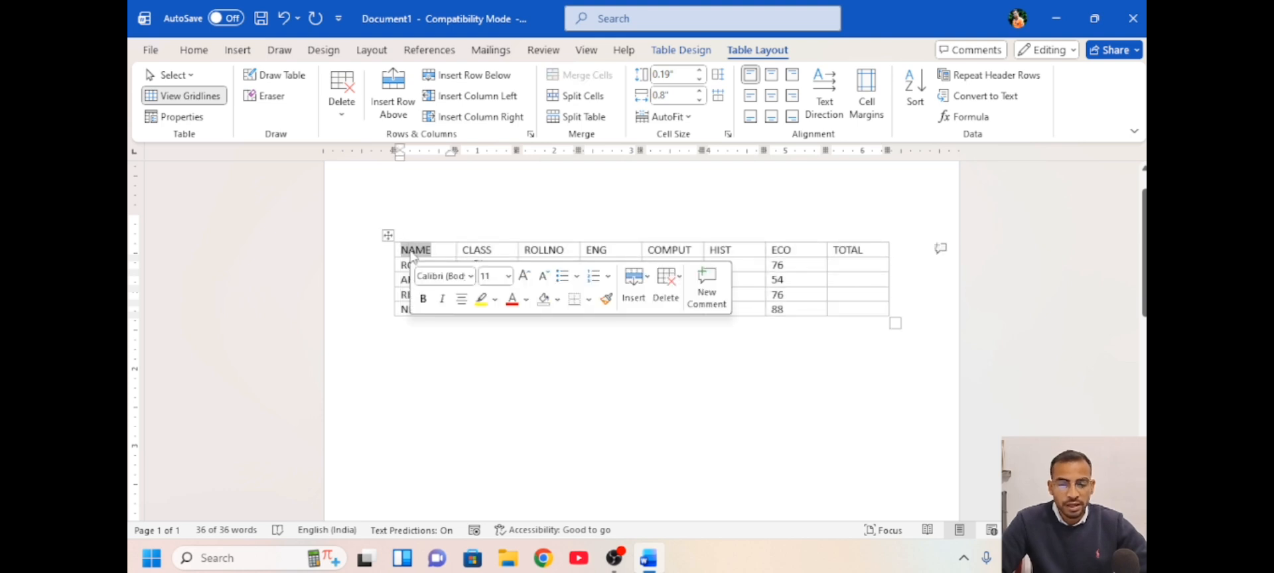
click(405, 251)
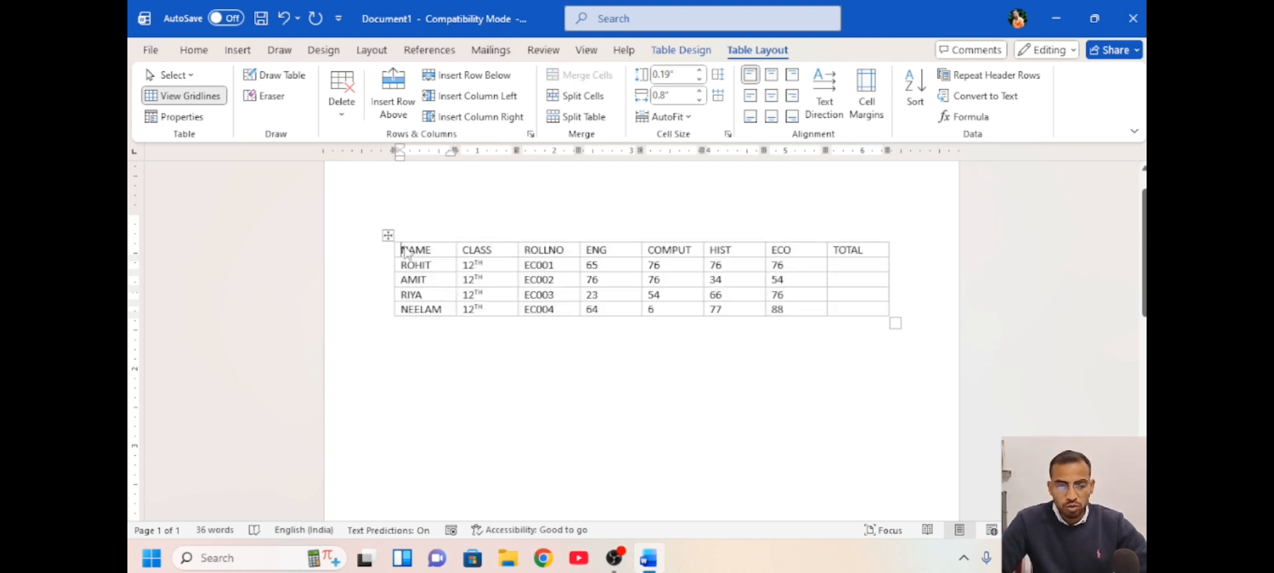
click(186, 75)
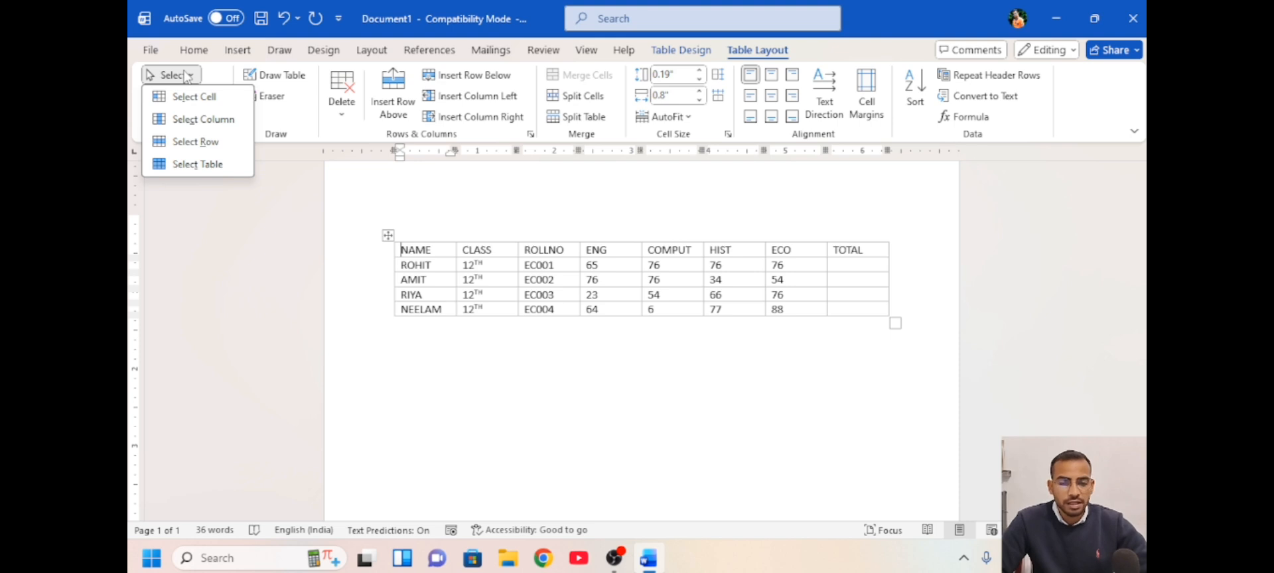
click(197, 164)
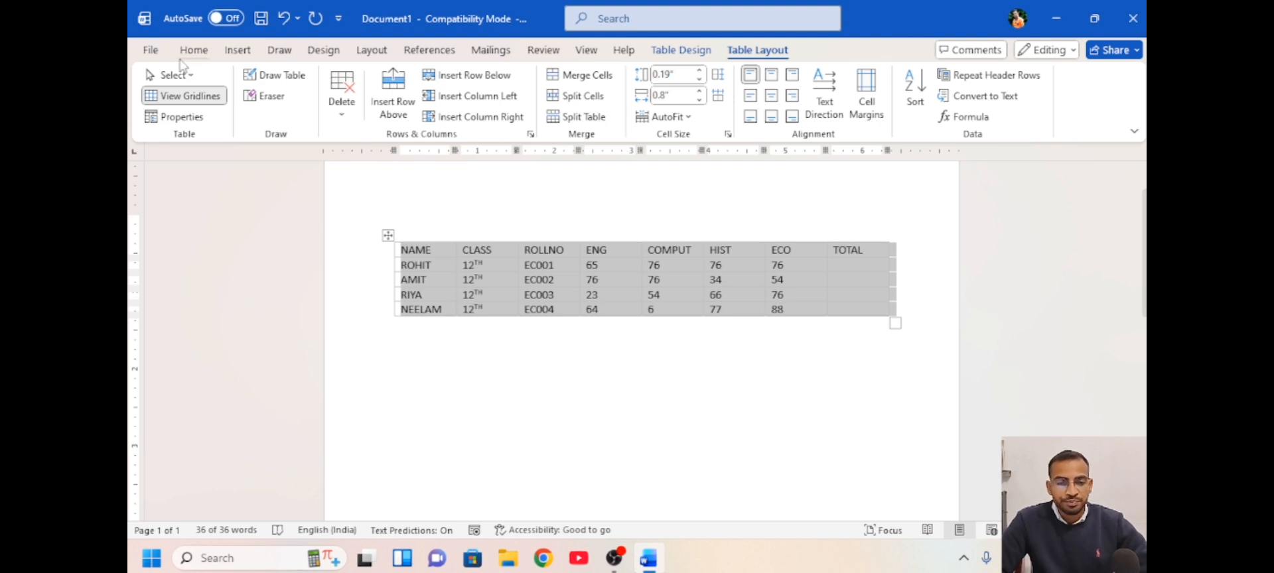
Apply the Plain Table 4 style to the whole marks table.
click(211, 99)
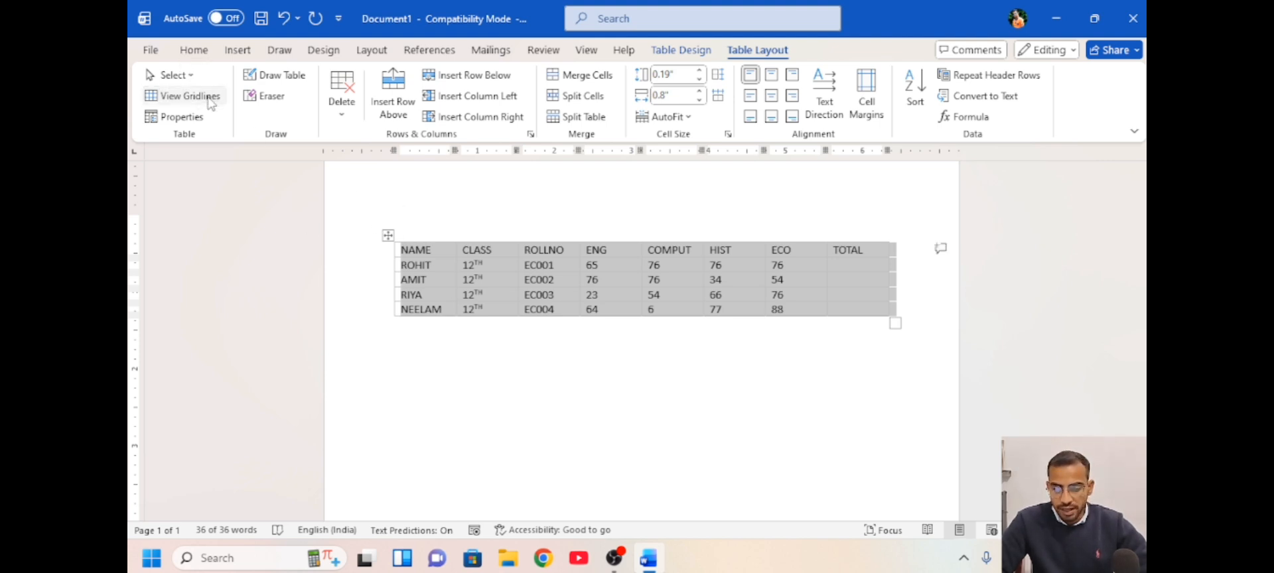
click(444, 292)
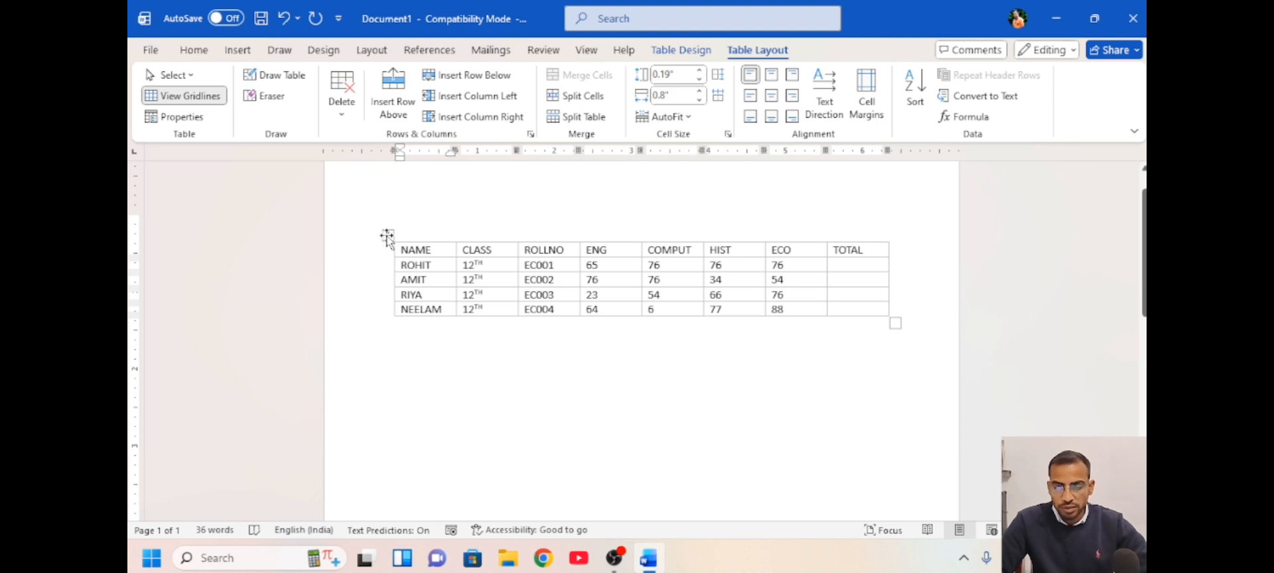
click(681, 50)
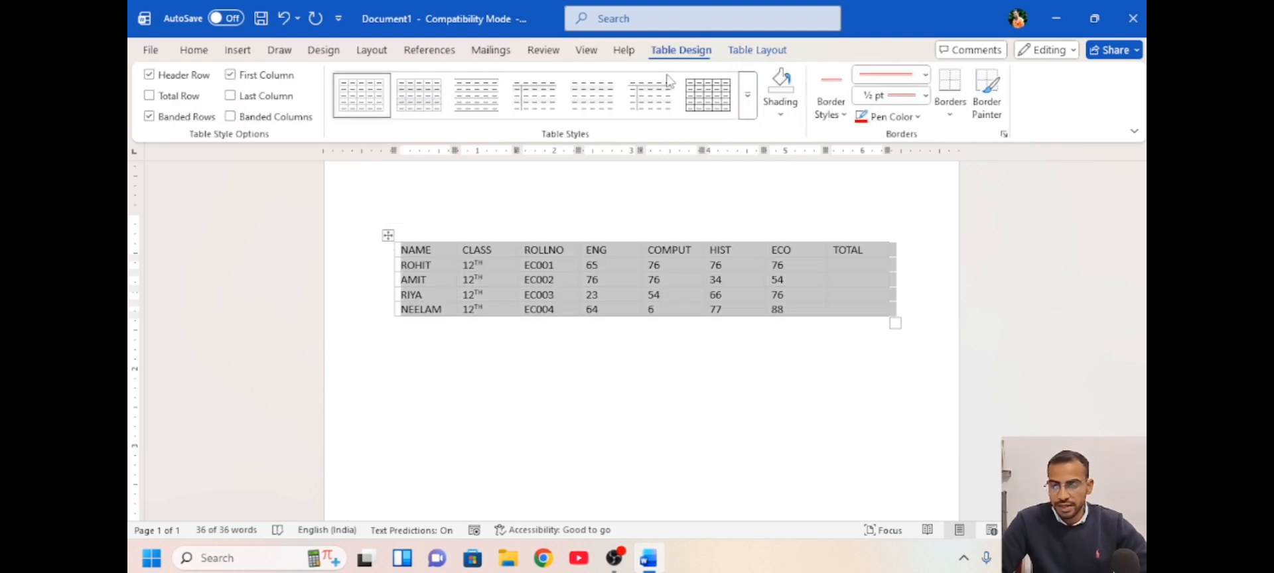
click(747, 103)
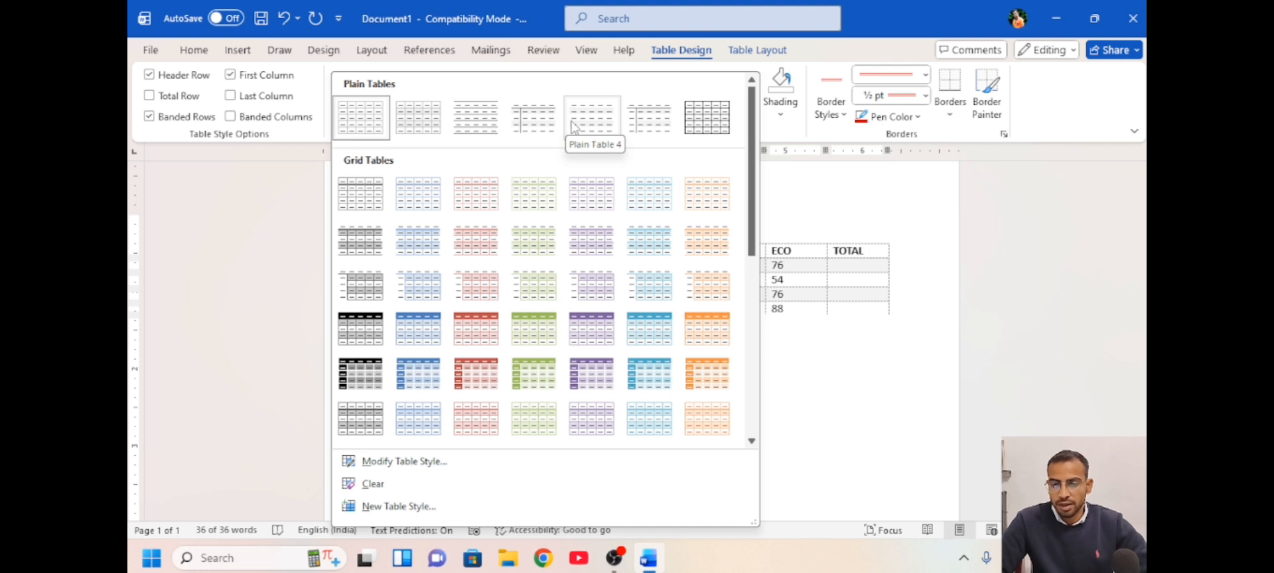
click(591, 116)
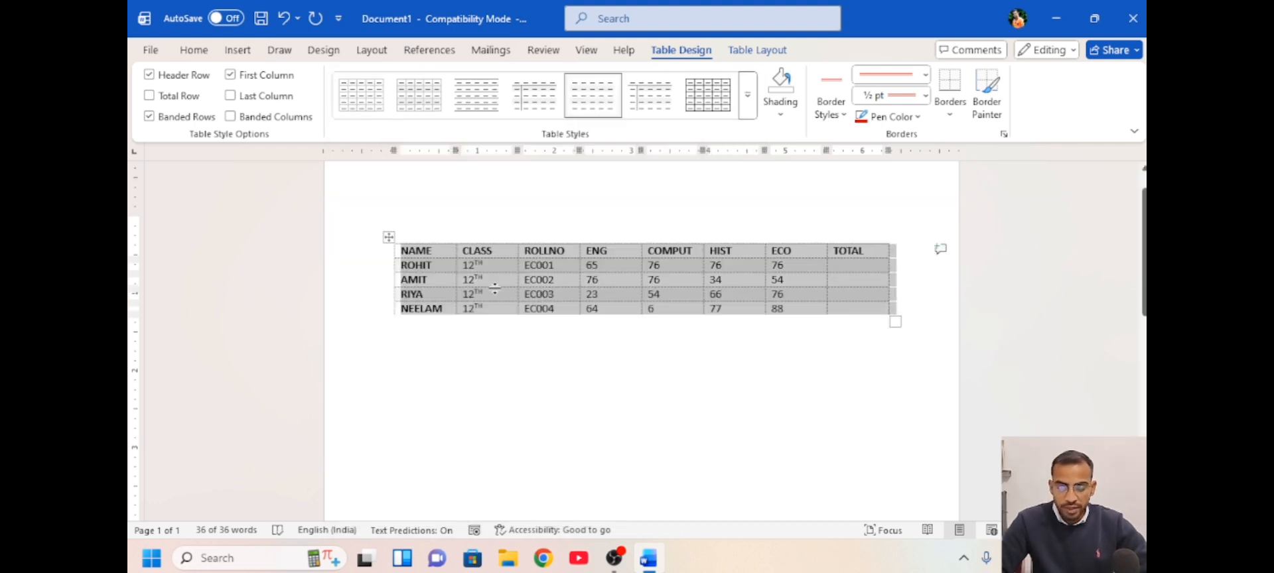
Hide the marks table's gridlines, deselect the table, and show the gridlines again from the NAME header cell.
click(388, 236)
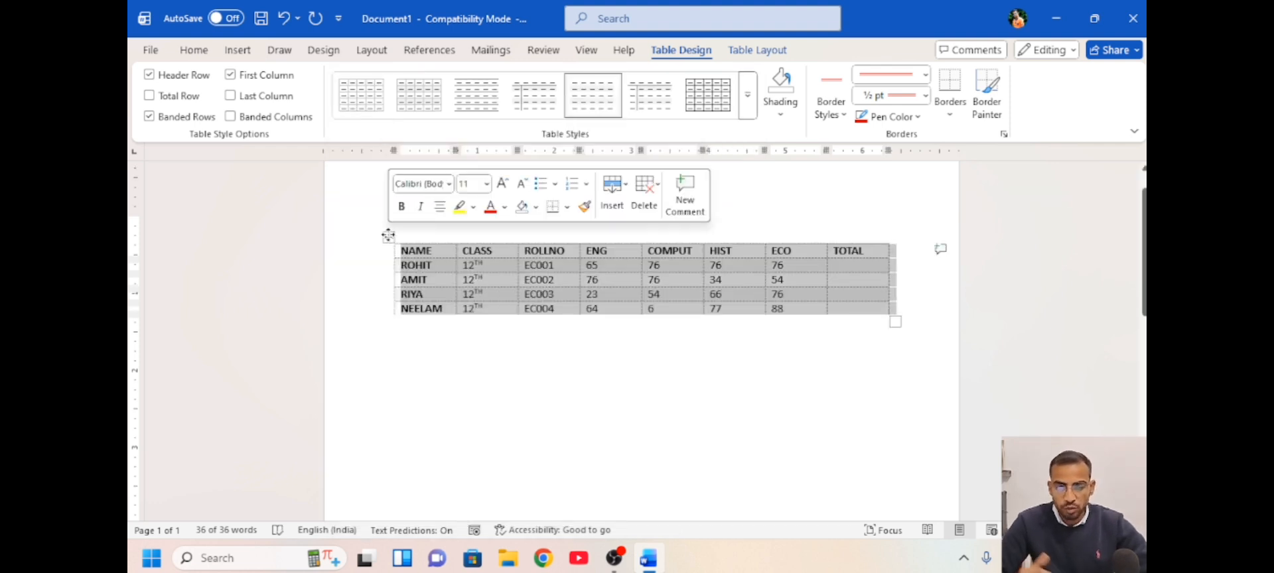
click(746, 59)
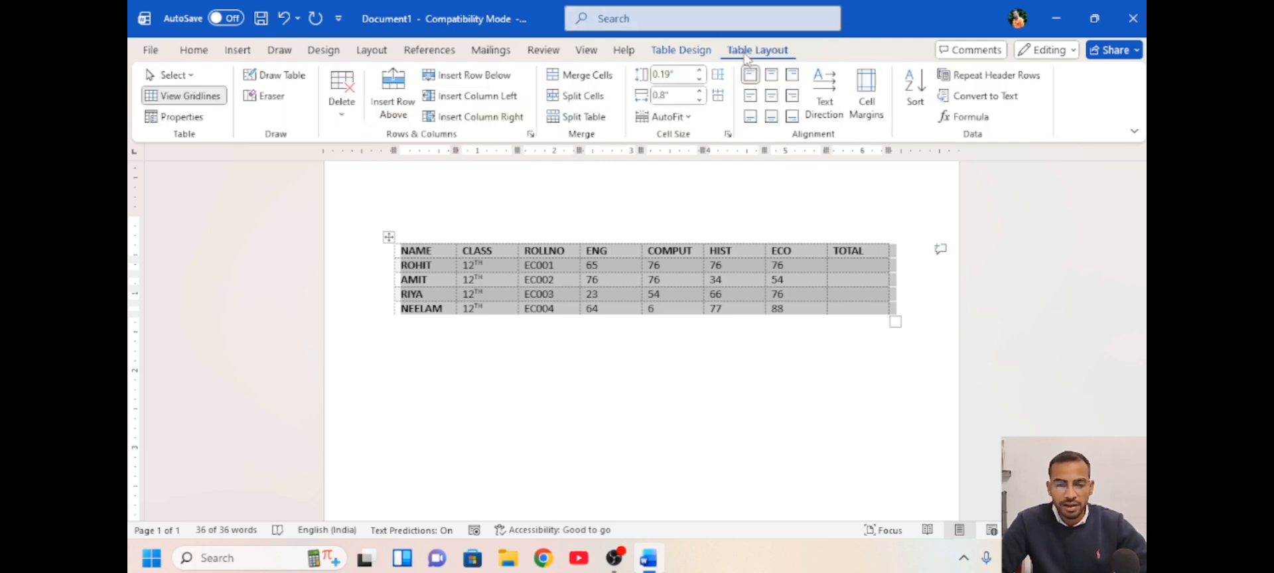
click(191, 97)
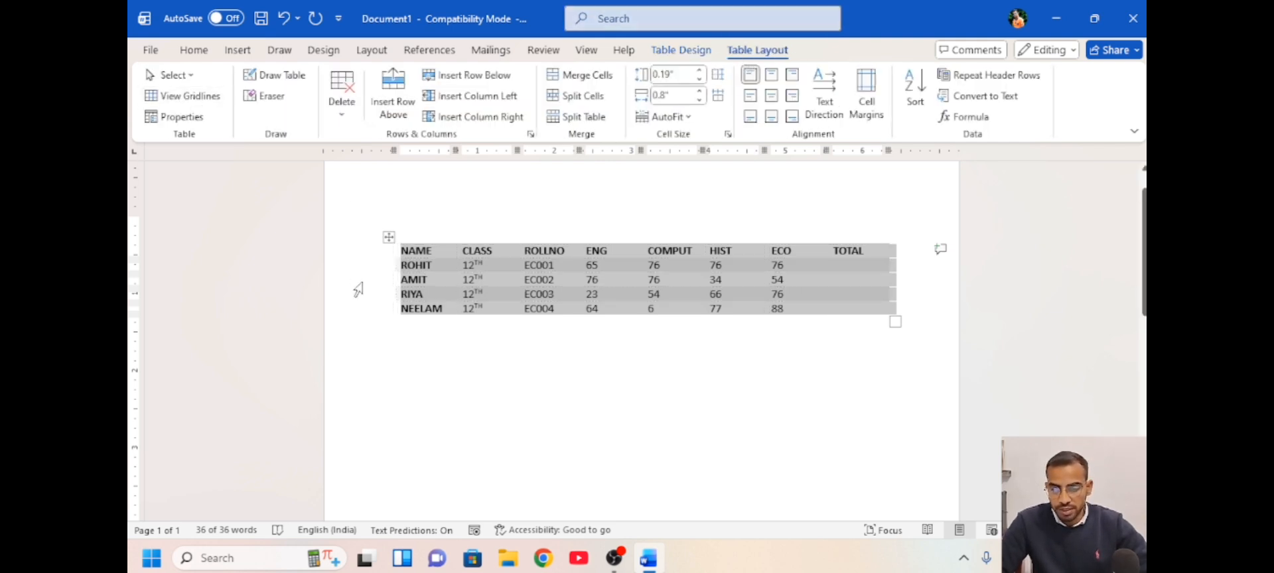
click(432, 369)
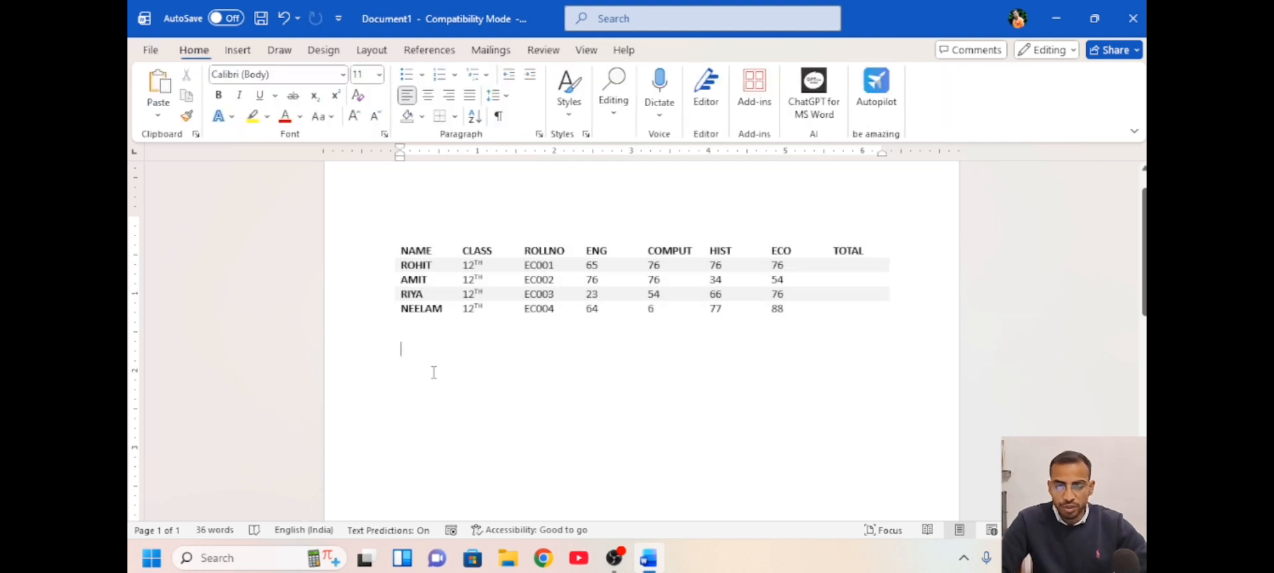
click(442, 255)
click(757, 50)
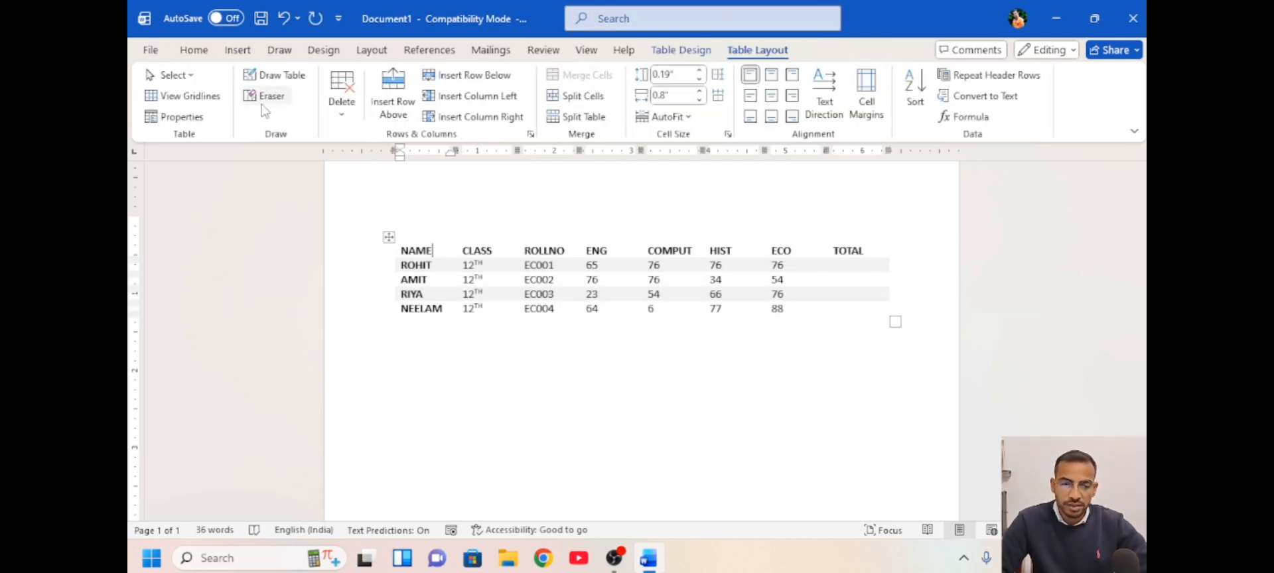
click(178, 100)
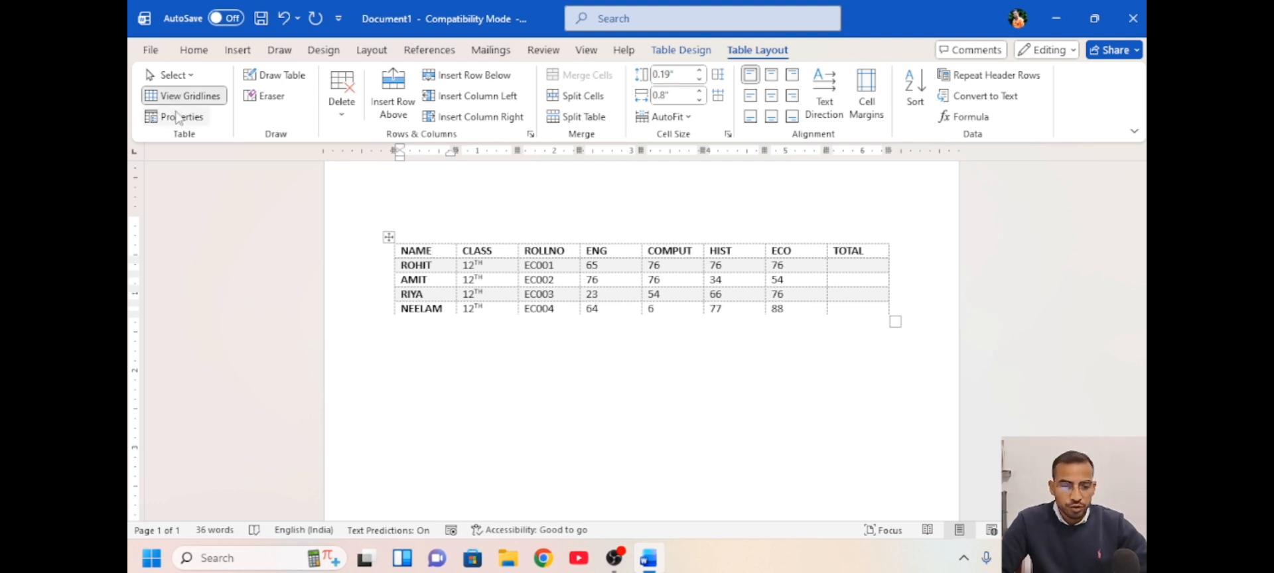
Set the marks table's alignment to Center in Table Properties.
click(178, 118)
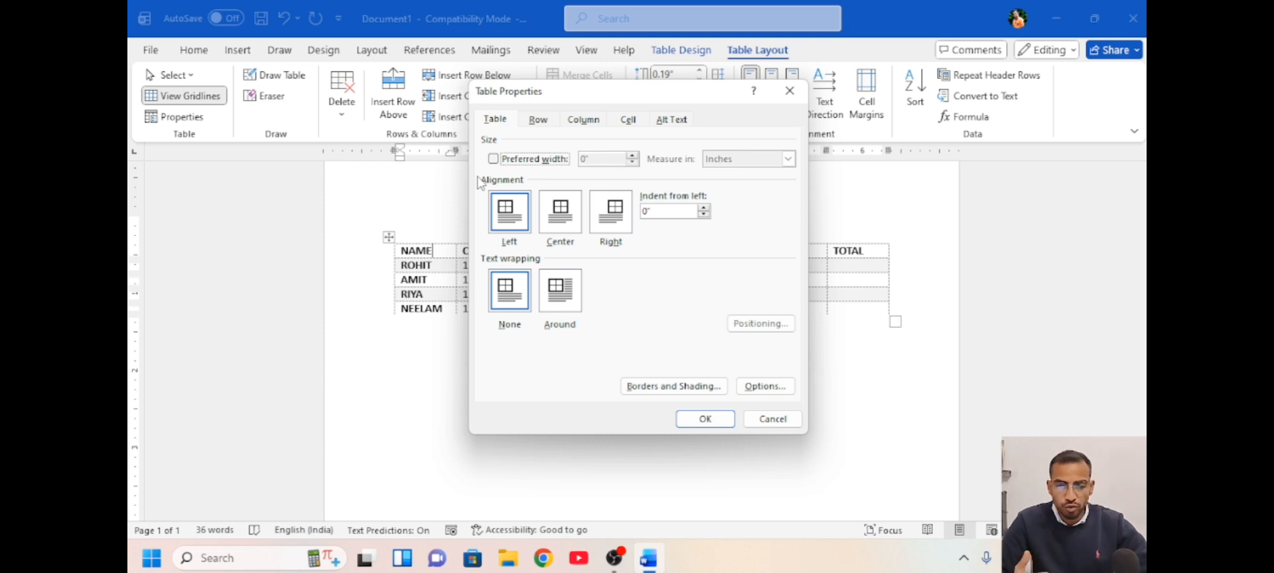
click(575, 216)
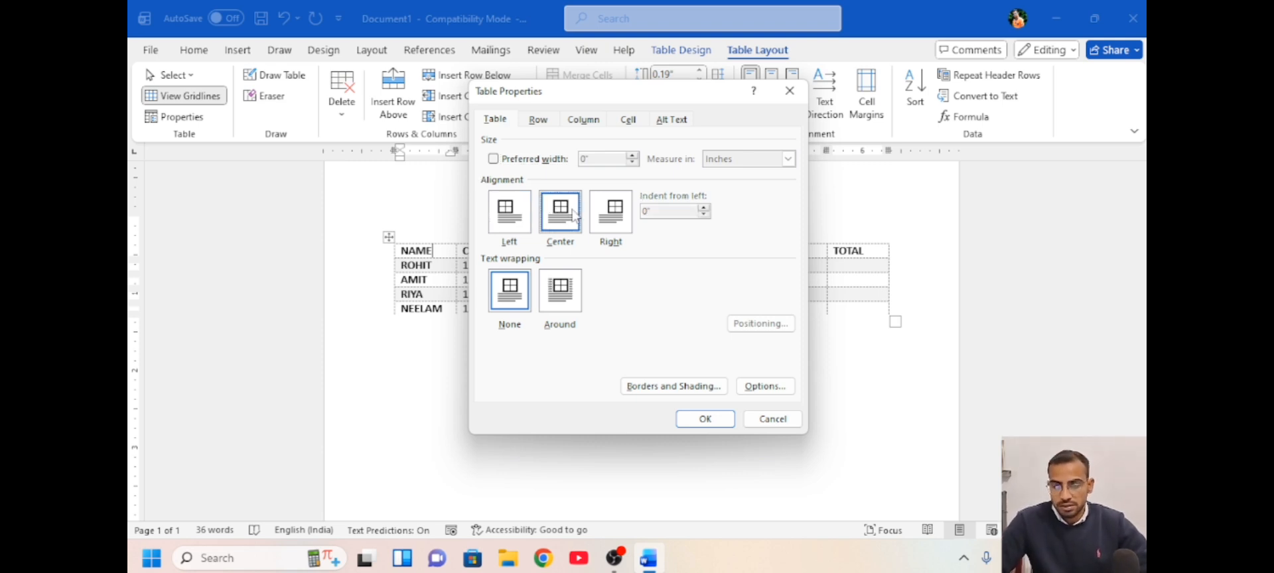
click(703, 419)
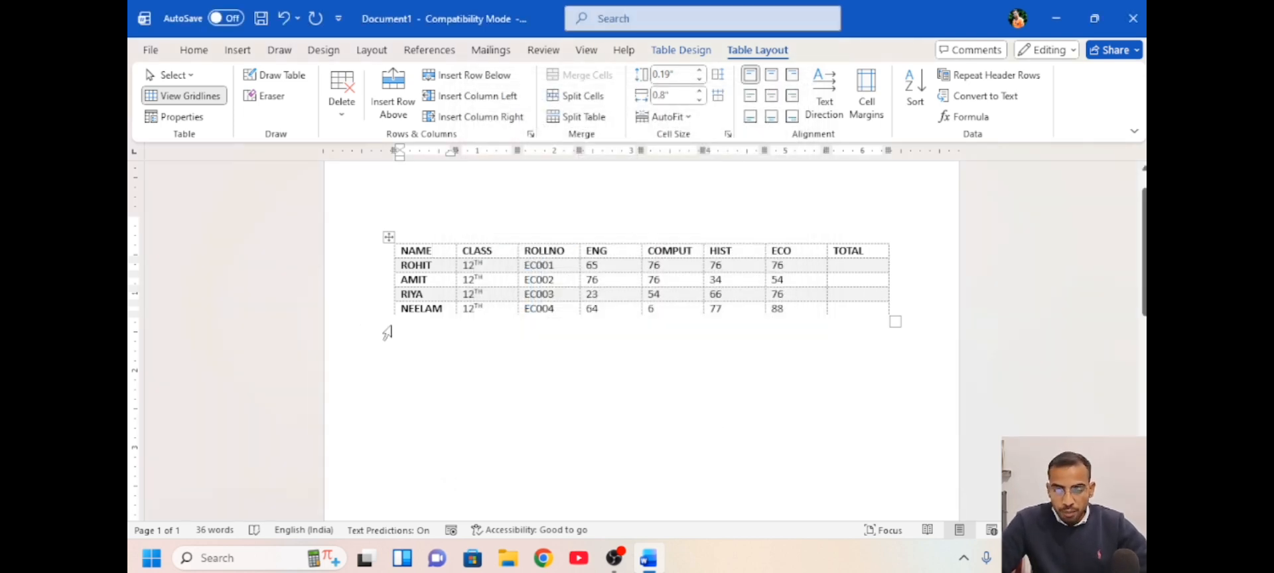
Toggle the table gridlines off and back on, reviewing the table properties without changes in between.
mouse_move(777, 237)
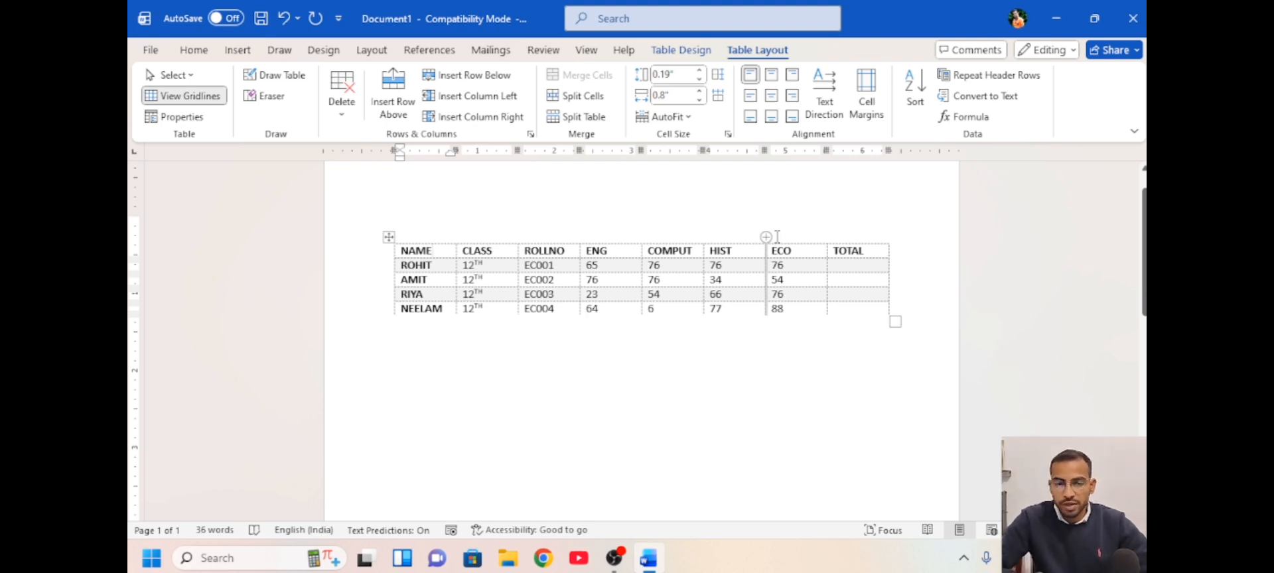
click(217, 98)
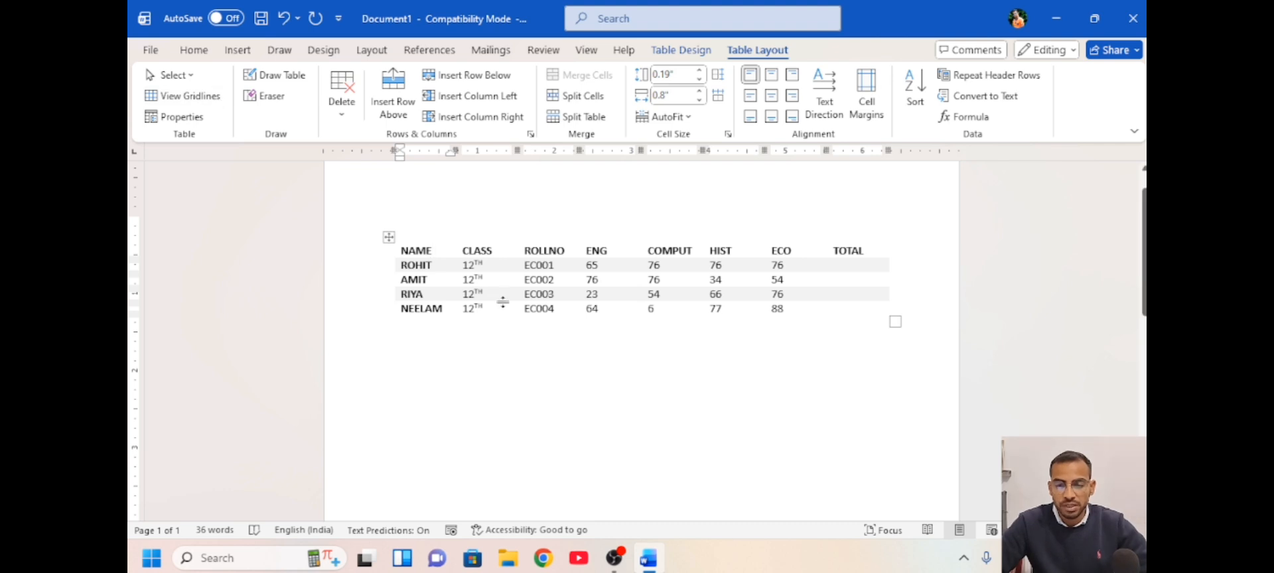
click(178, 119)
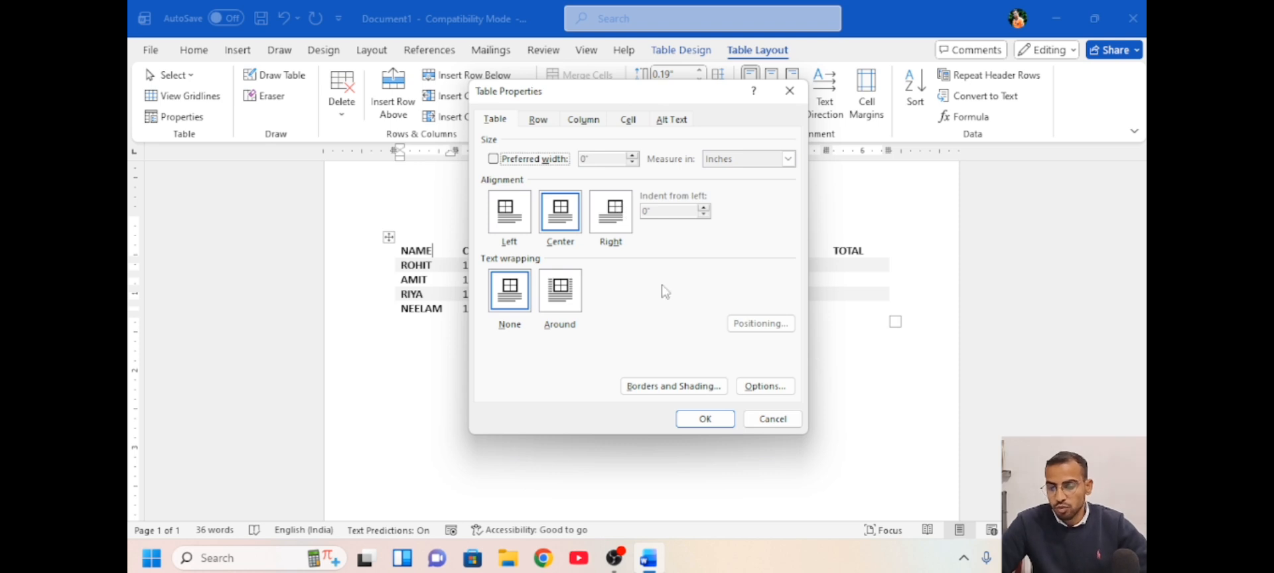
click(764, 420)
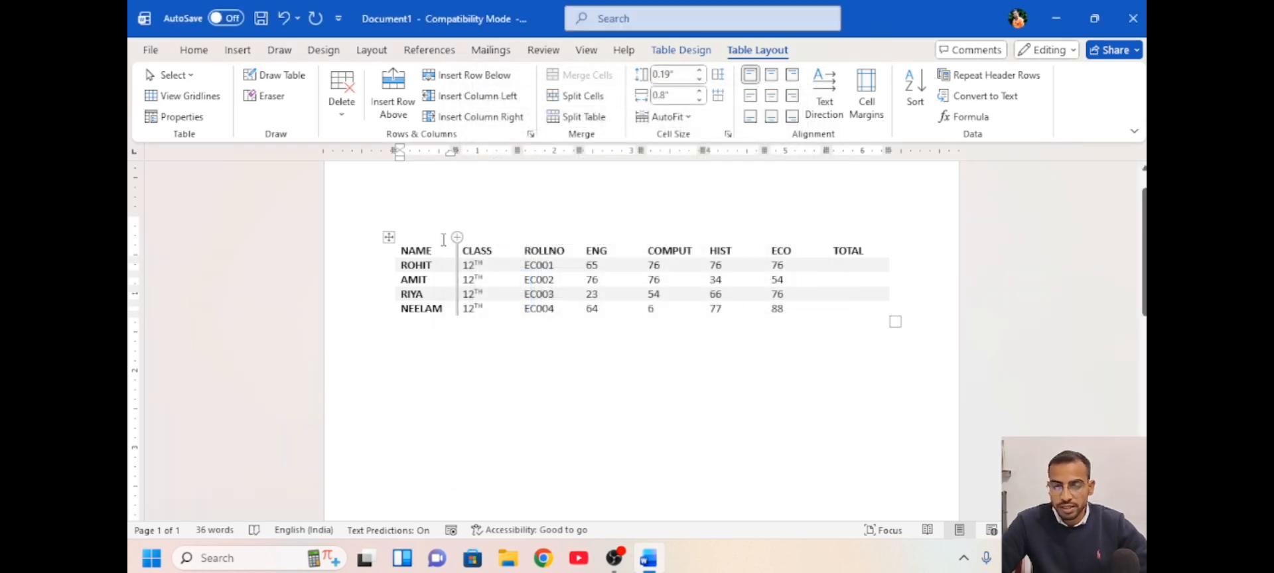
click(390, 238)
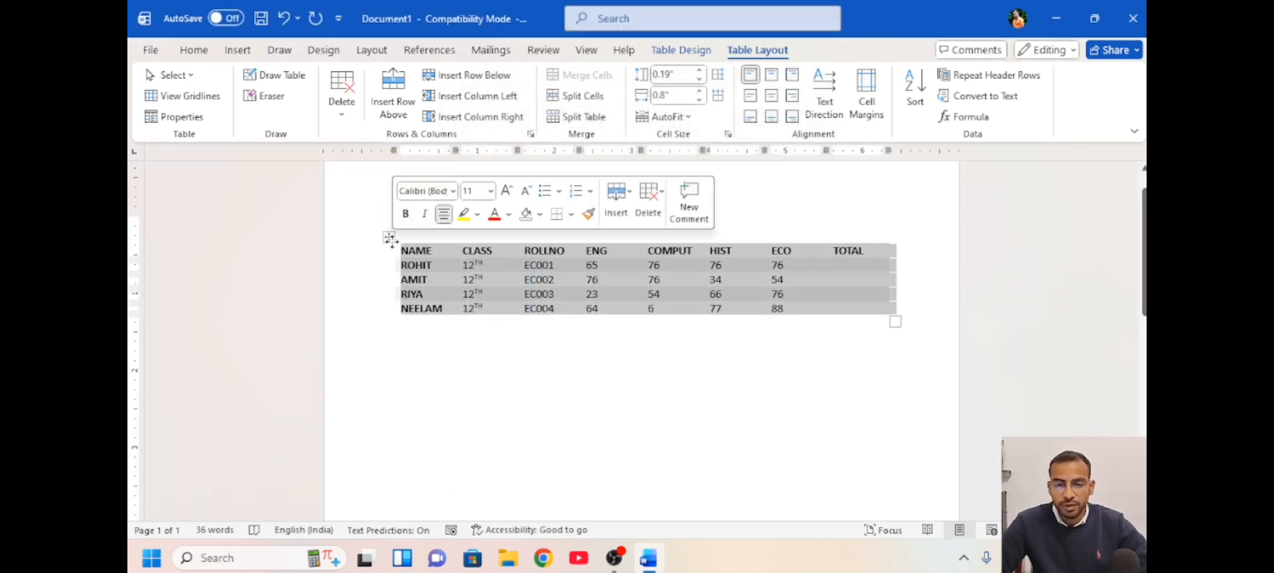
click(184, 97)
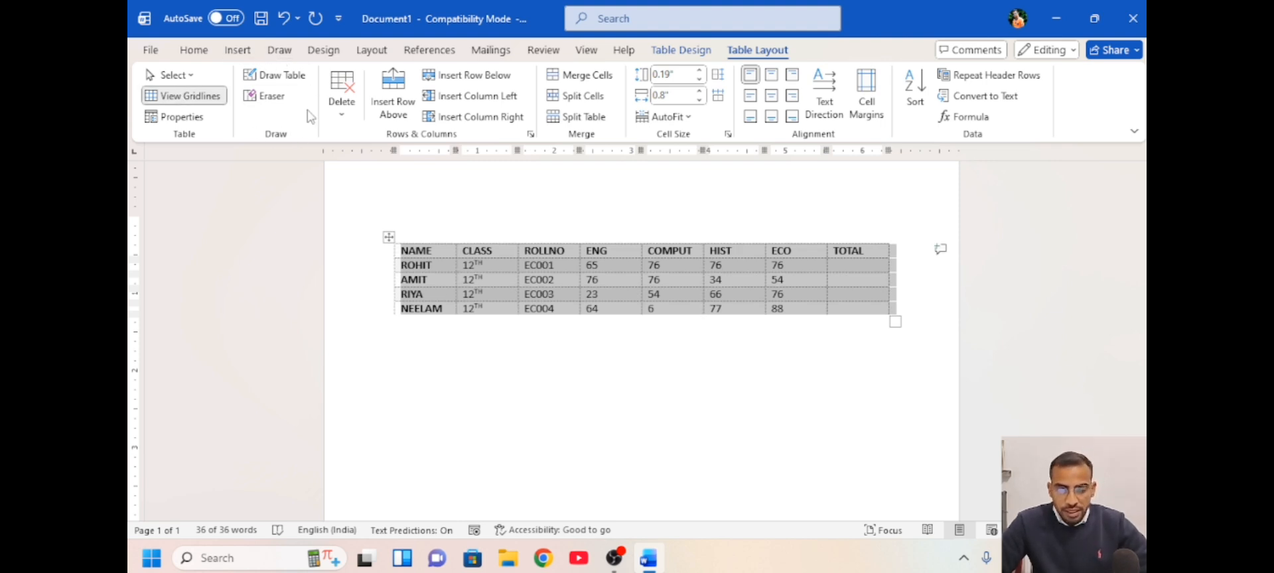
Try deleting the NAME column from the marks table and undo the deletion.
click(441, 256)
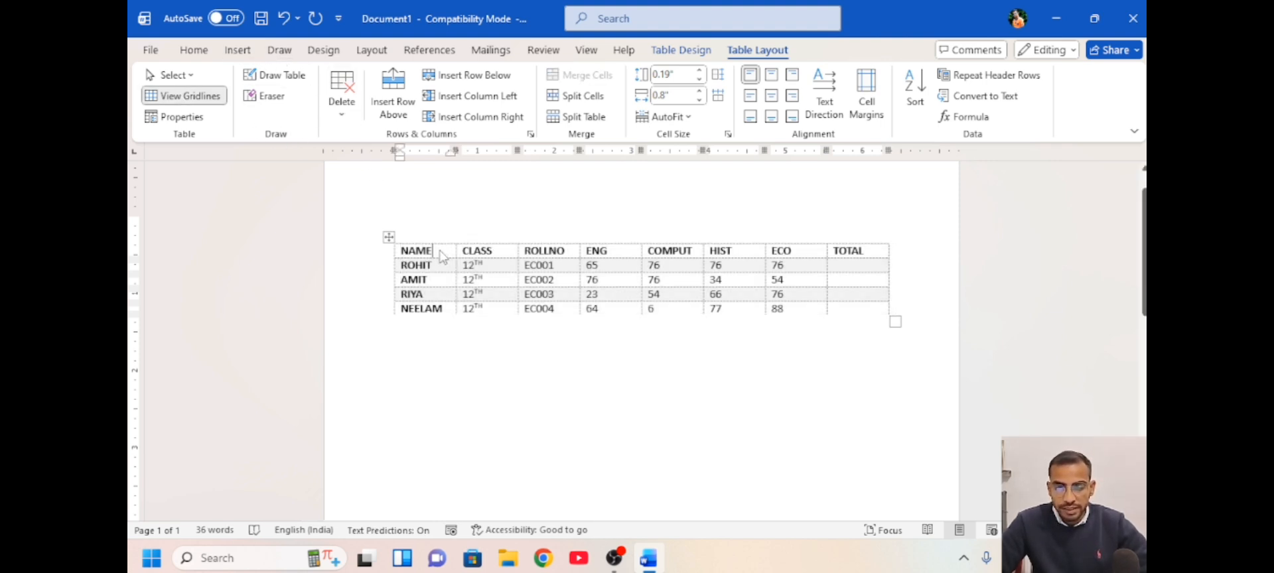
click(349, 113)
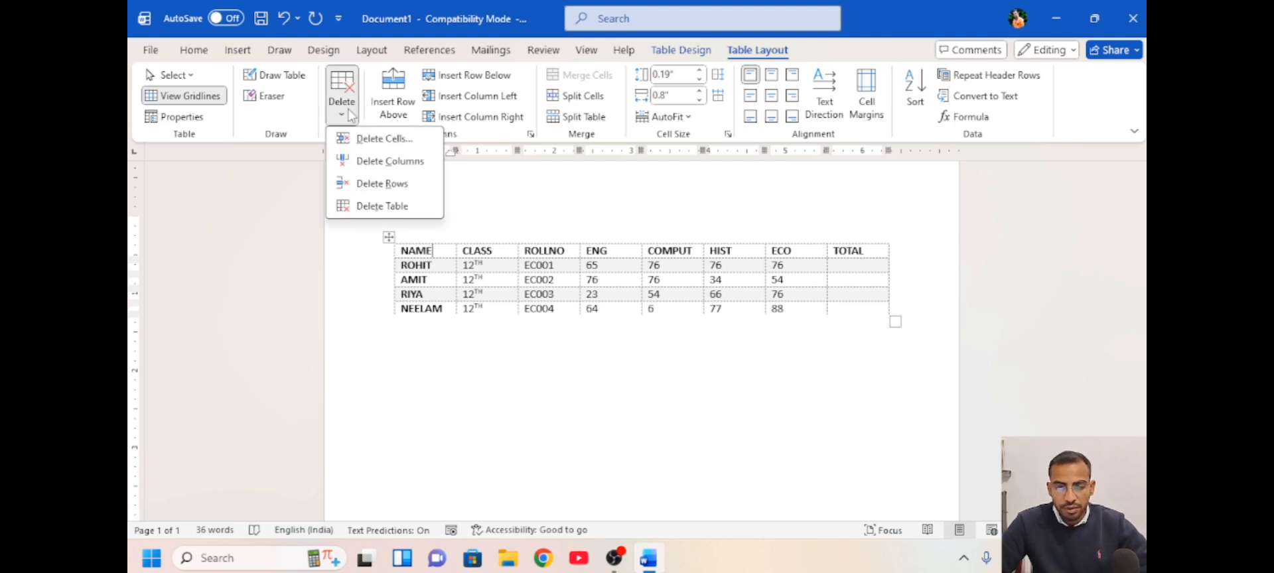
click(388, 161)
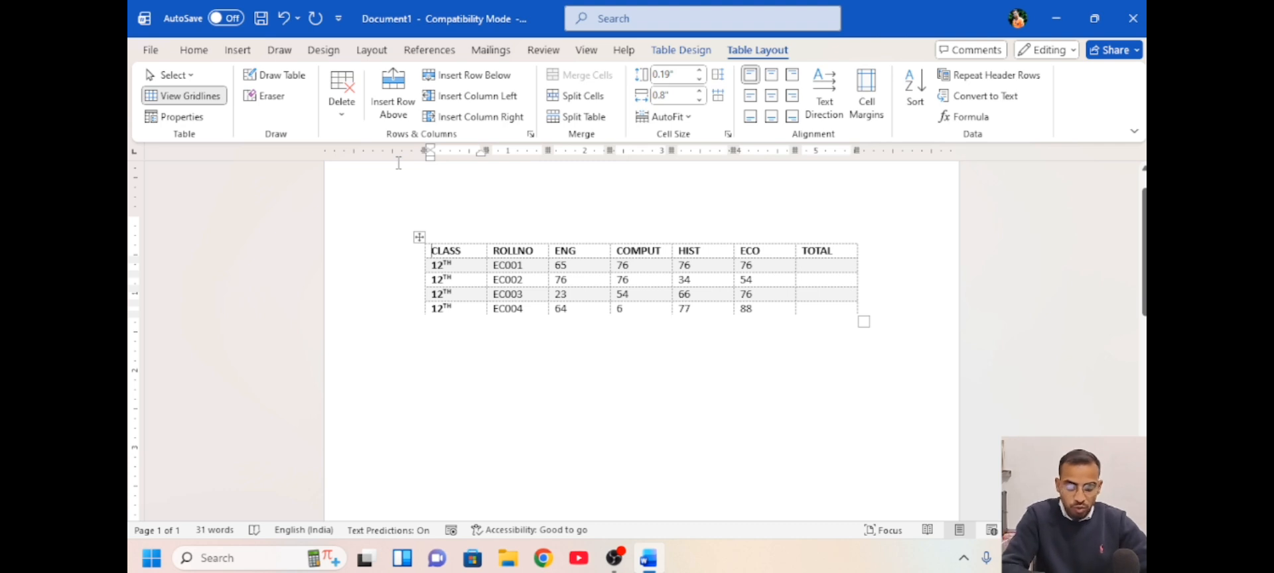
key(ctrl+z)
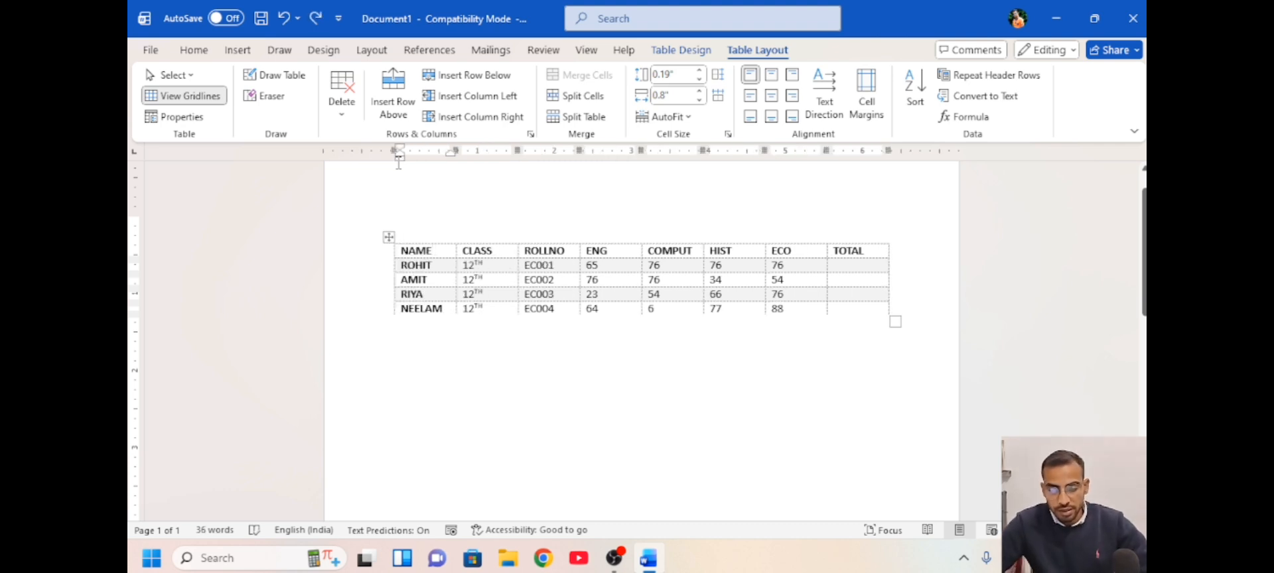
Try deleting the second student's row from the marks table and undo the deletion.
click(343, 116)
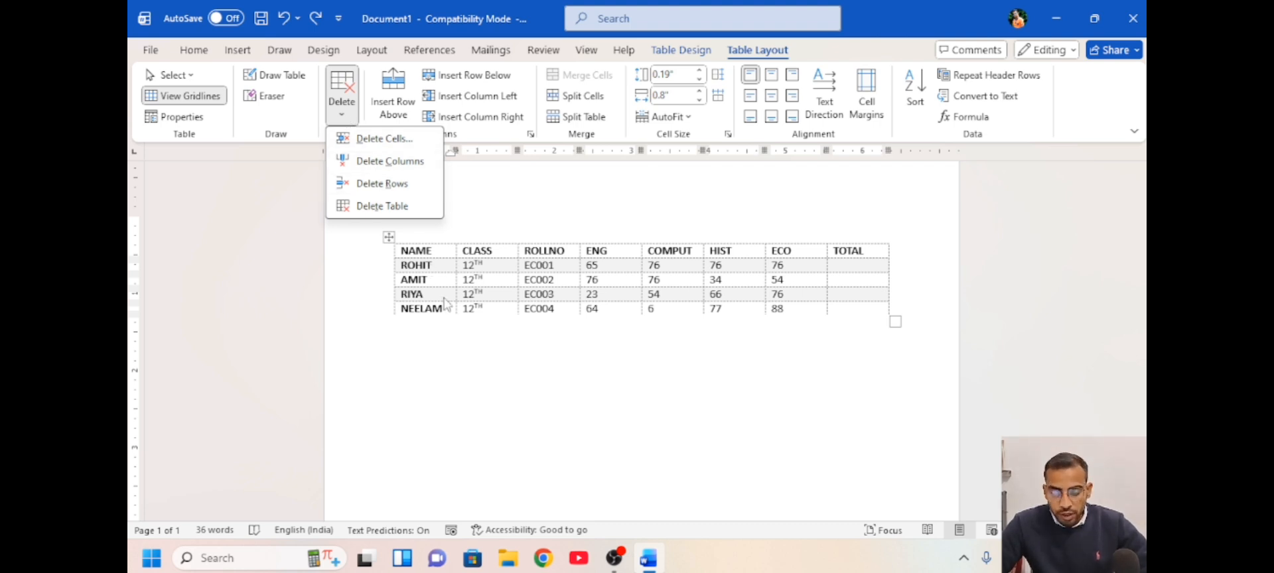
key(Escape)
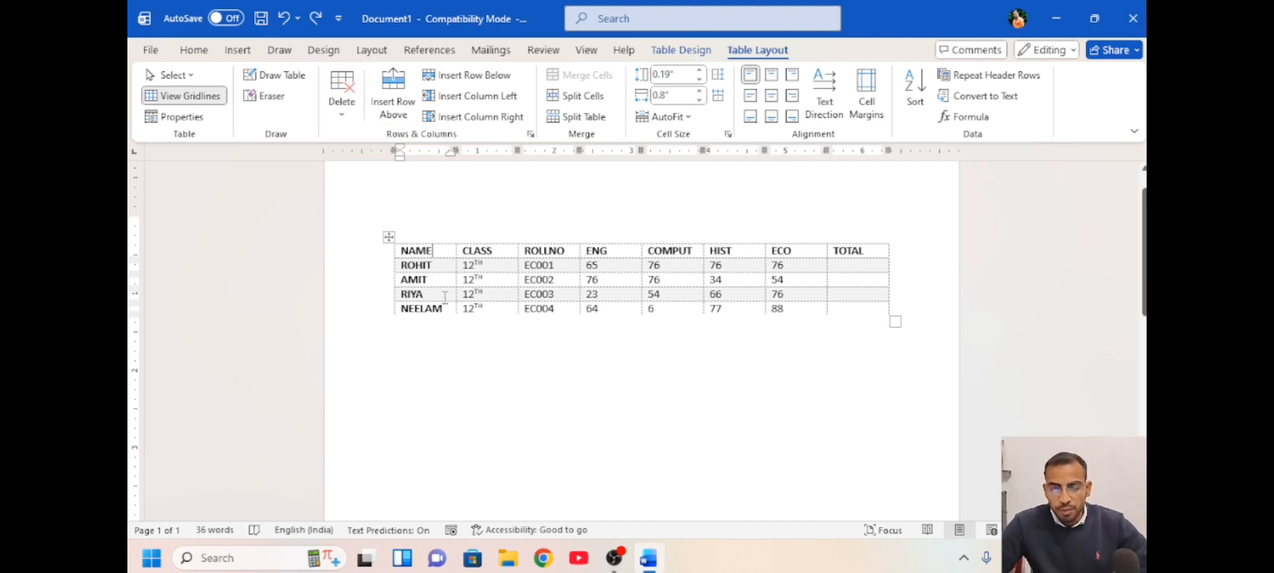
click(403, 279)
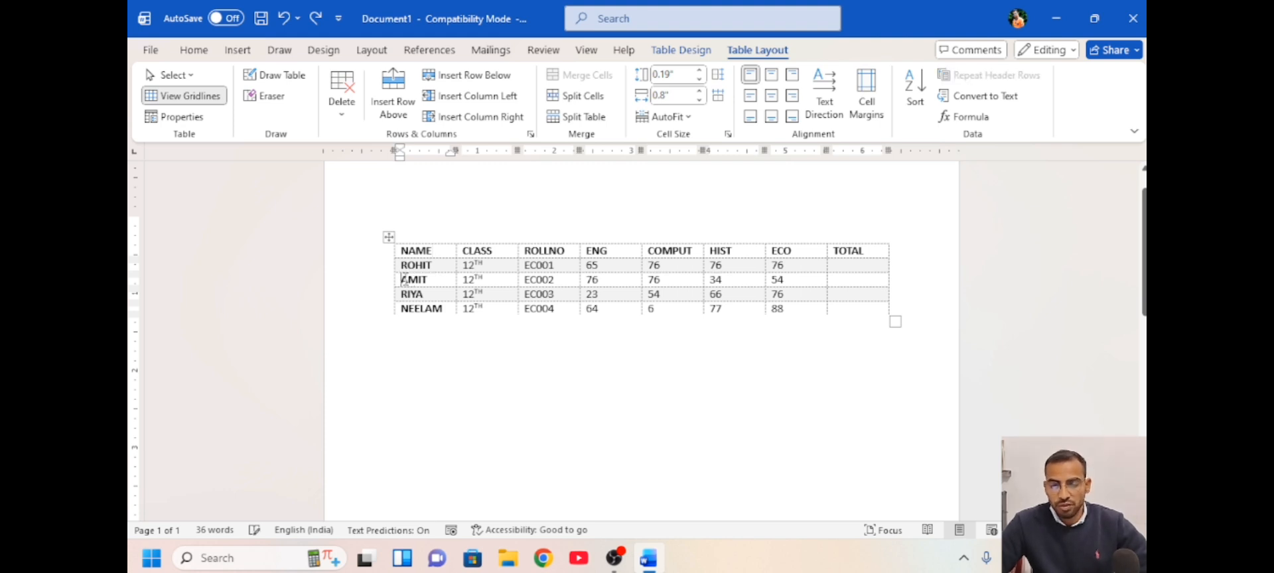
click(344, 113)
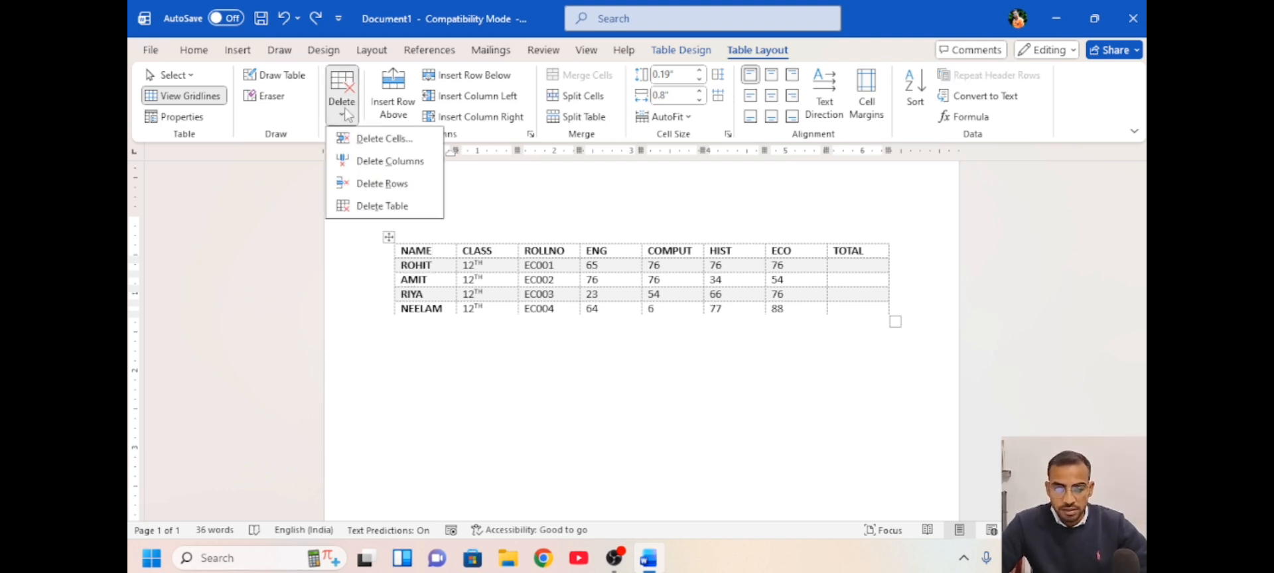
click(383, 183)
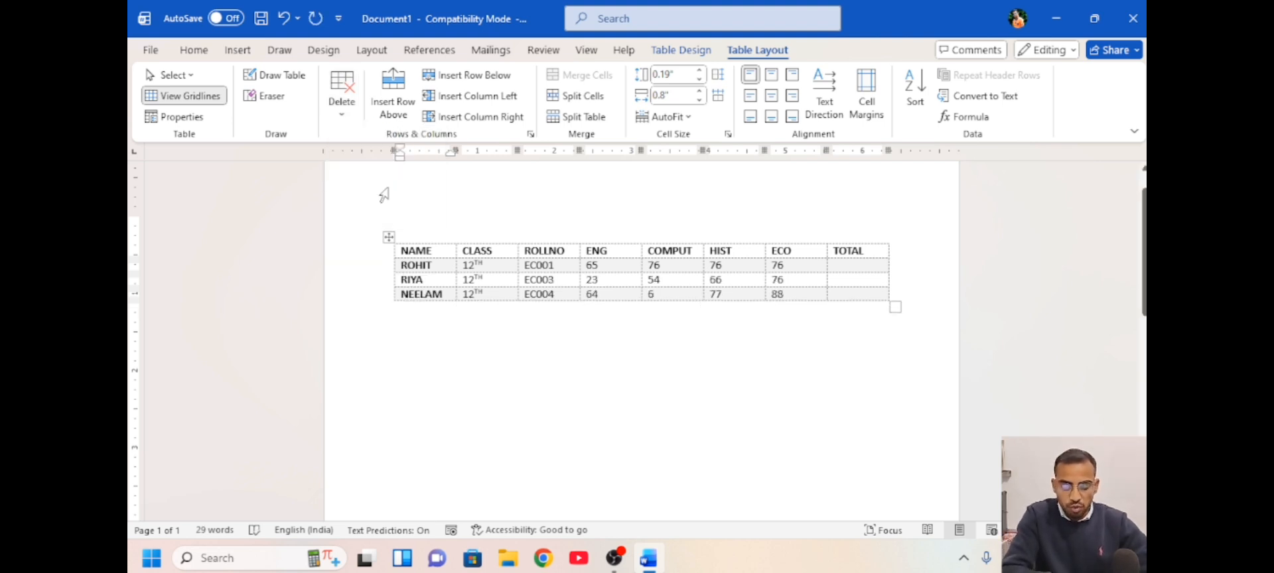
key(ctrl+z)
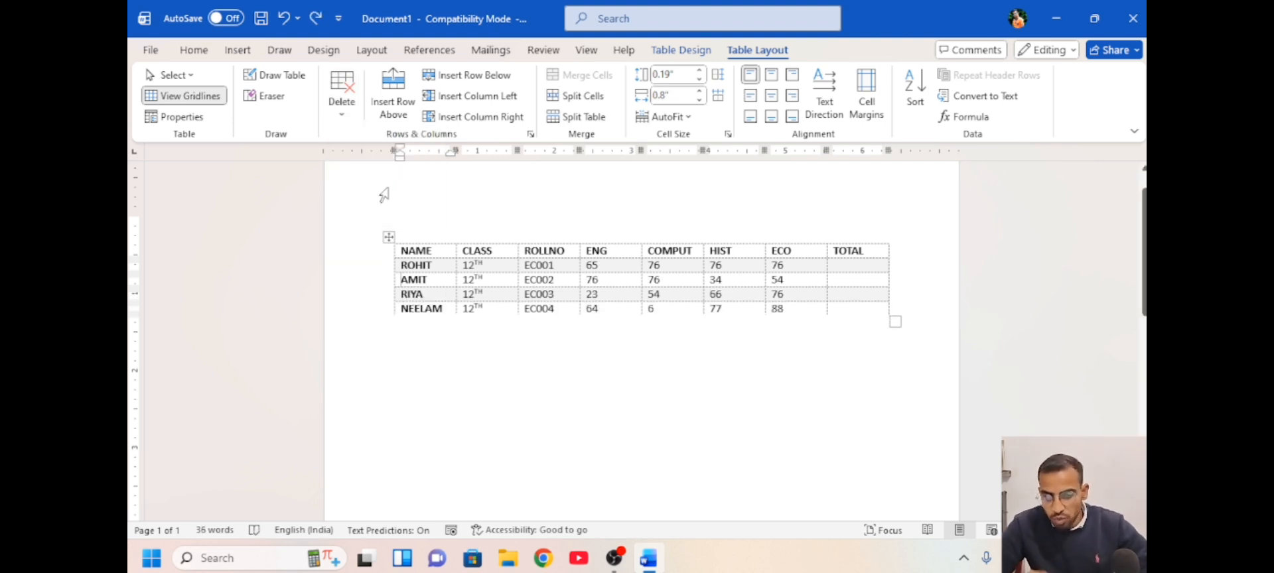
Try deleting the entire marks table and undo the deletion.
click(350, 112)
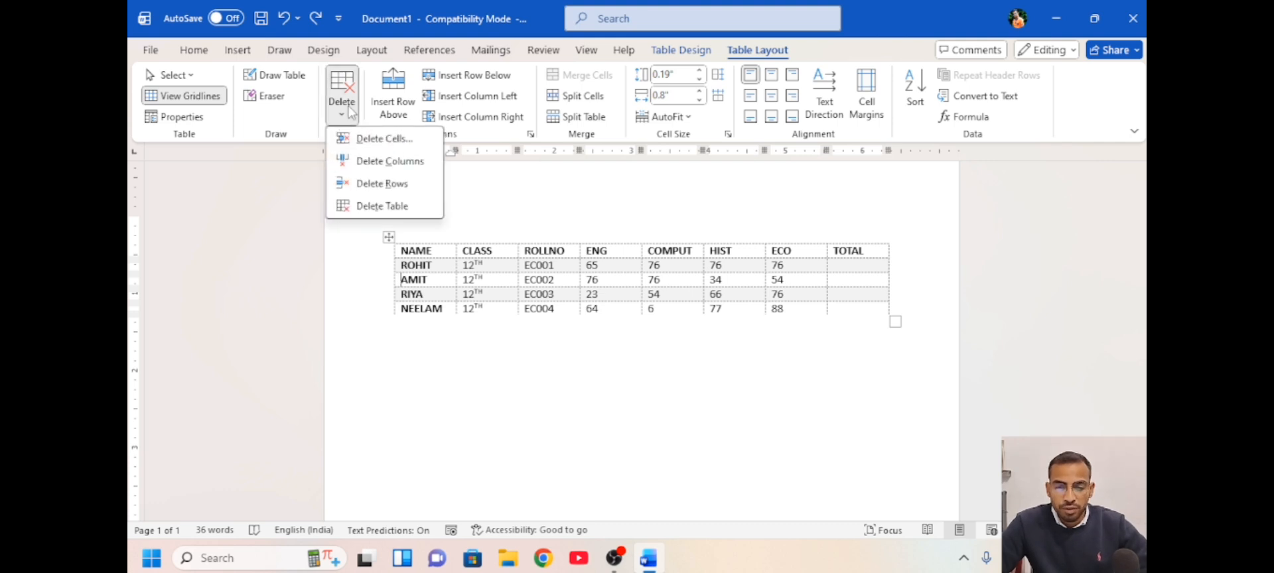
click(384, 207)
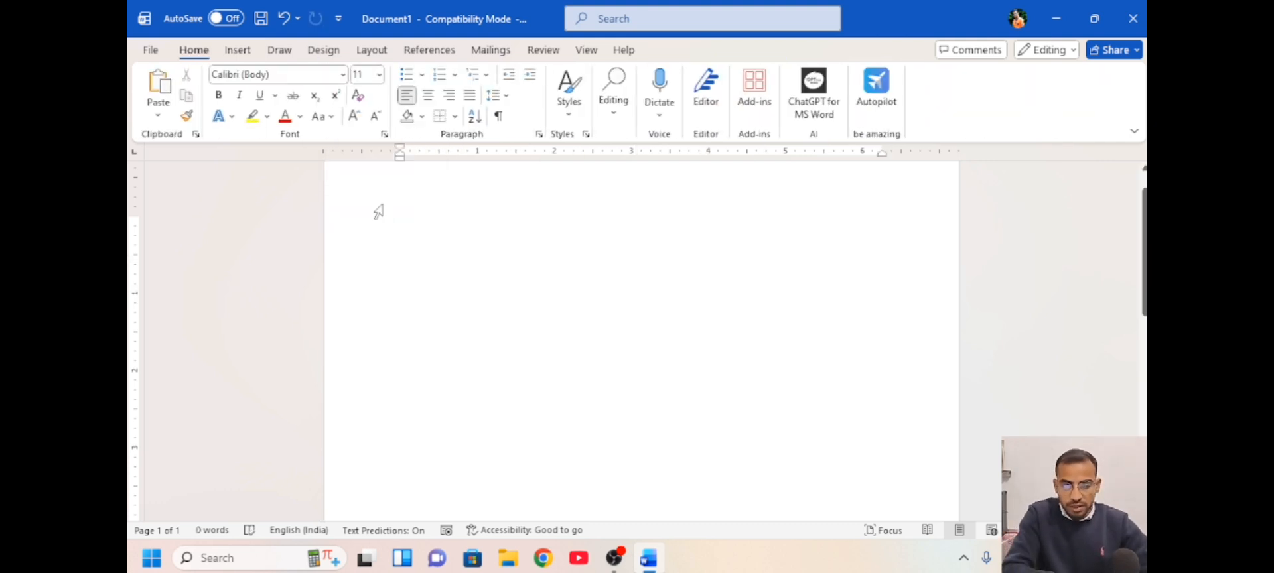
key(ctrl+z)
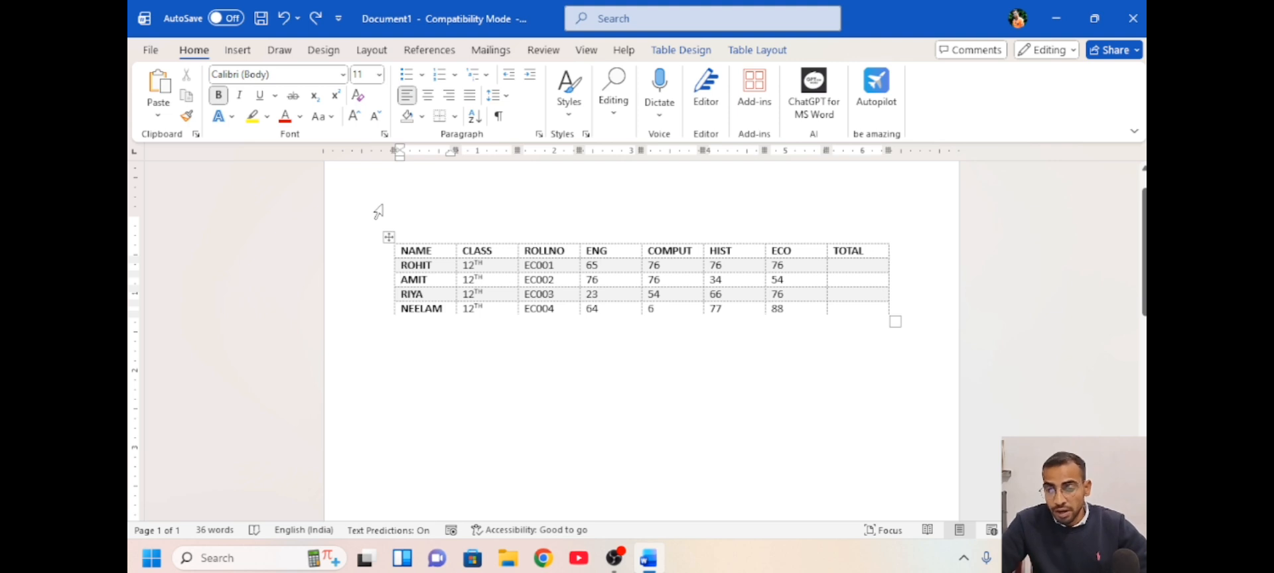
Insert two blank rows above the second student's row in the marks table.
click(438, 250)
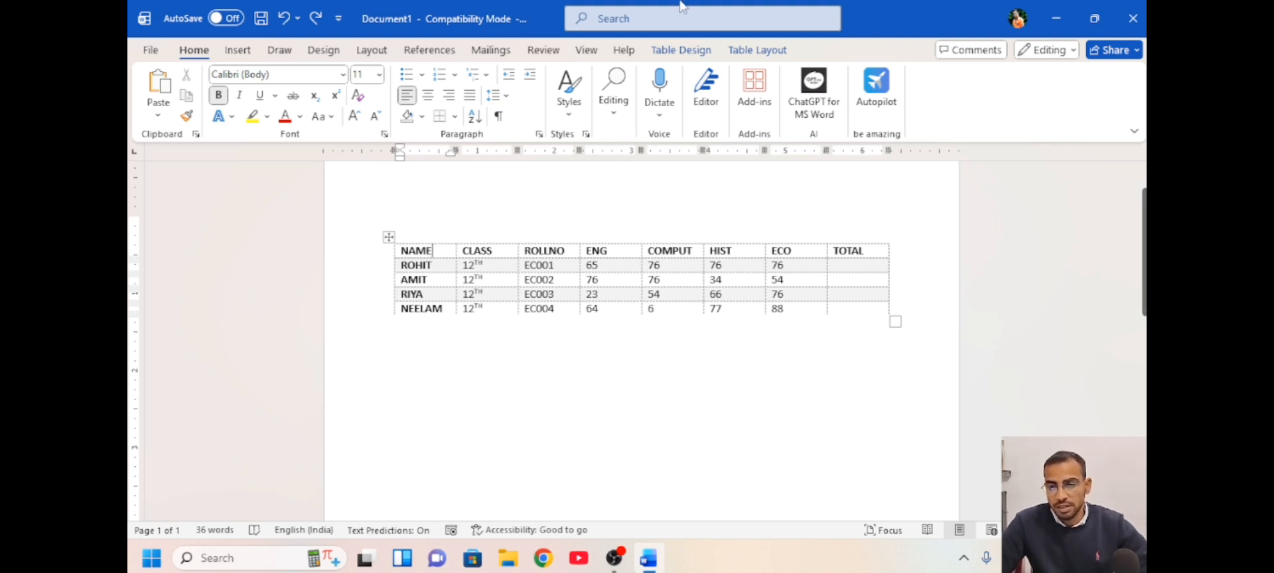
click(757, 50)
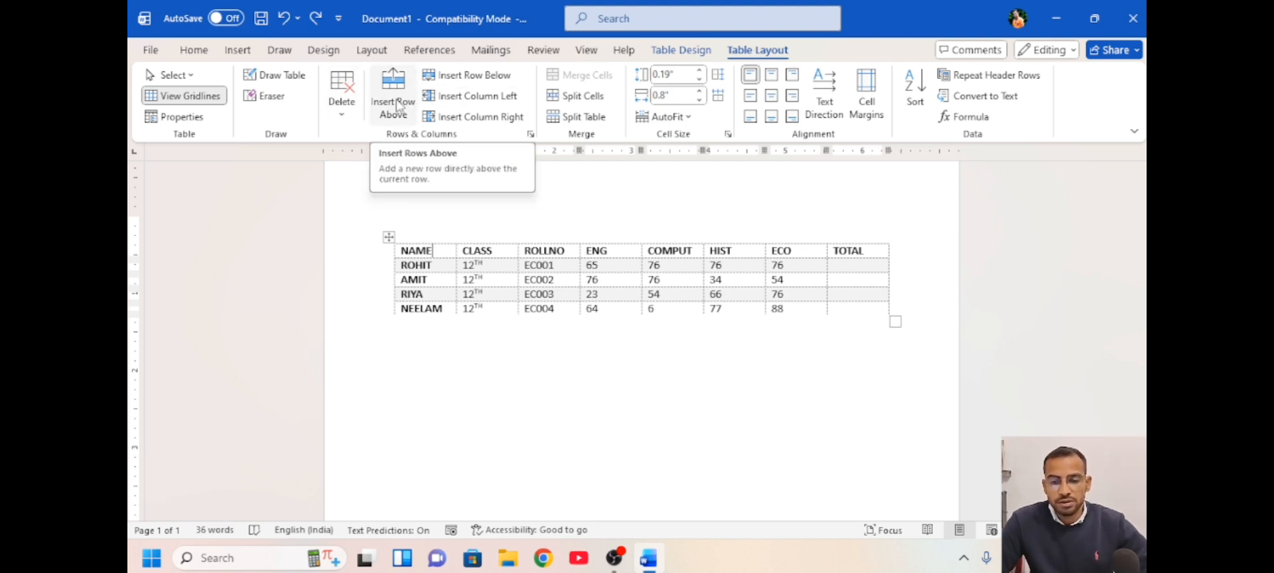
click(433, 281)
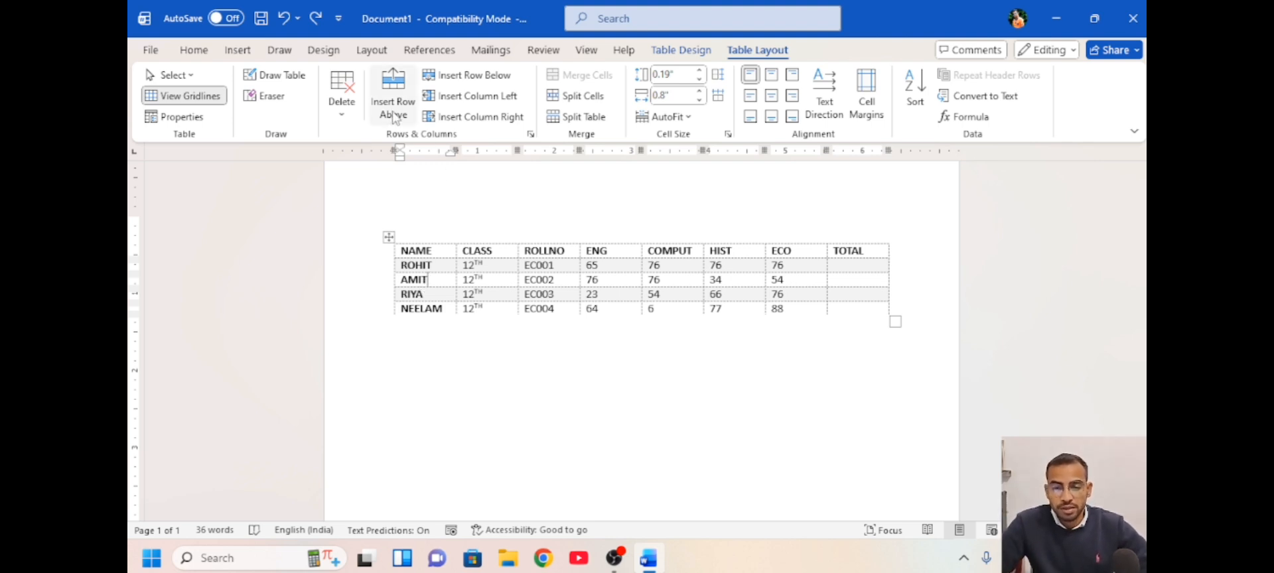
click(392, 107)
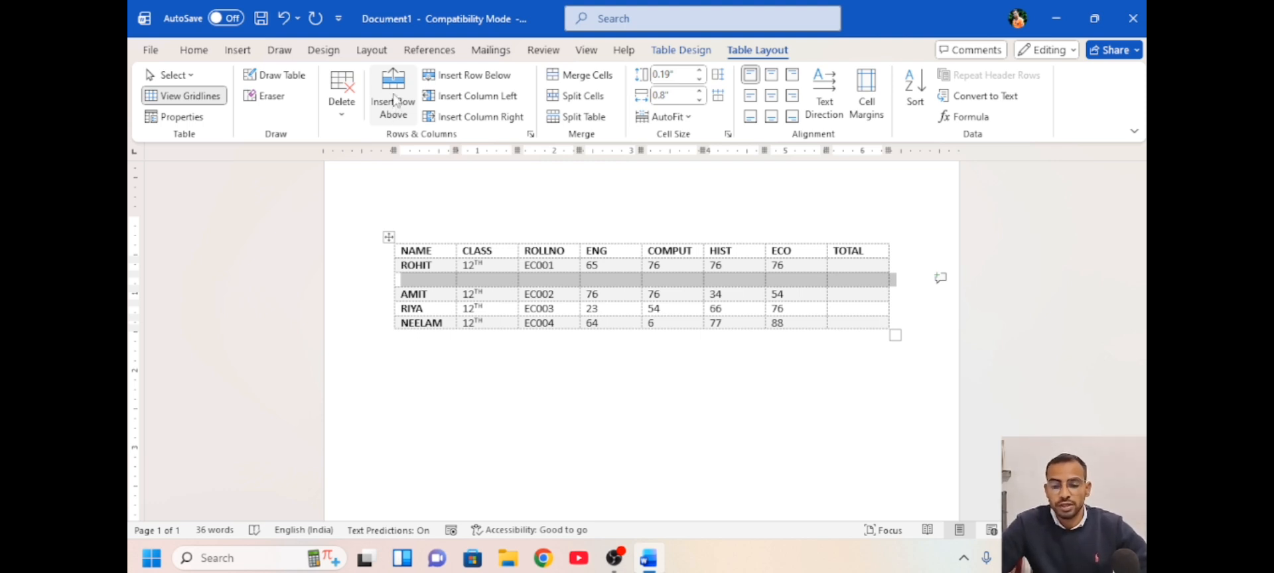
click(394, 99)
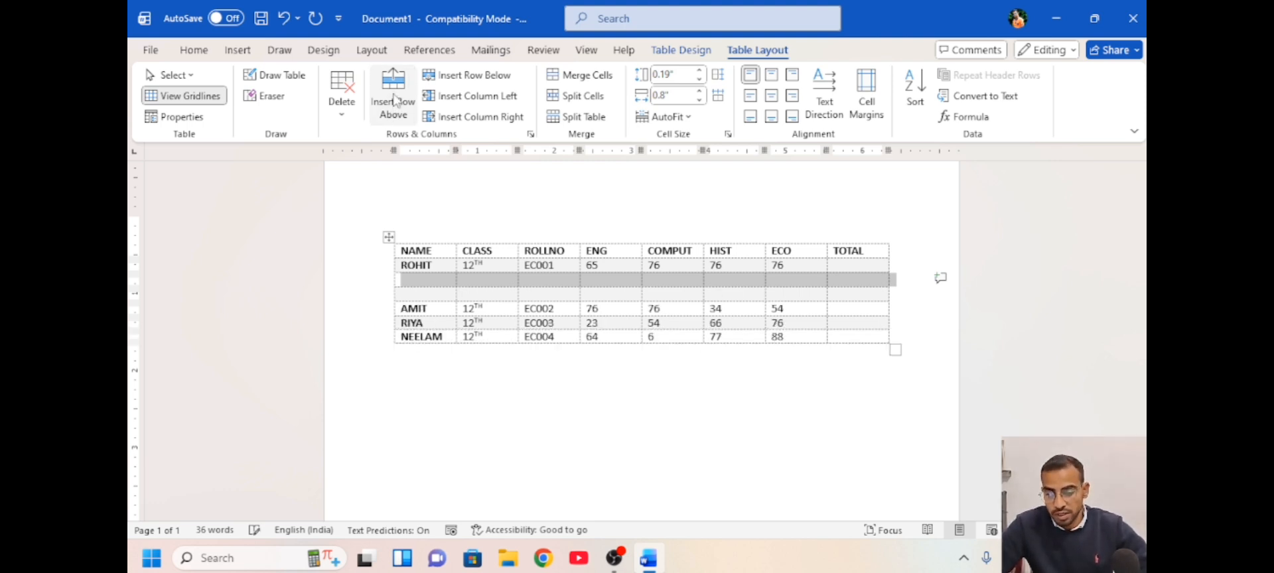
Try inserting a column to the left of the CLASS column and undo the insertion.
click(437, 254)
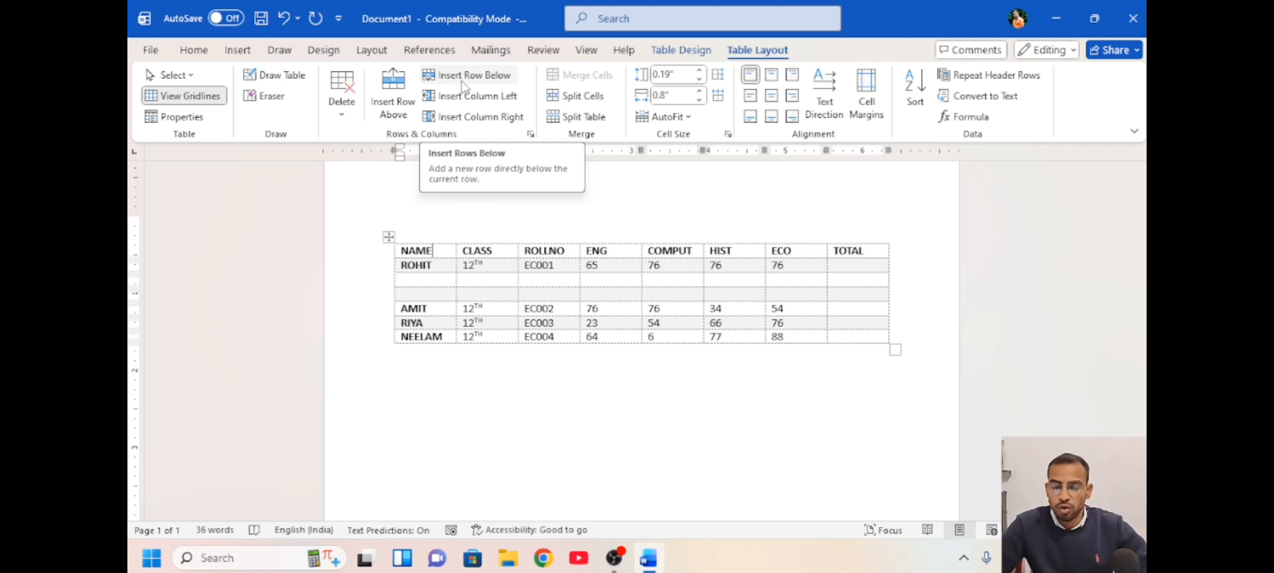
click(433, 310)
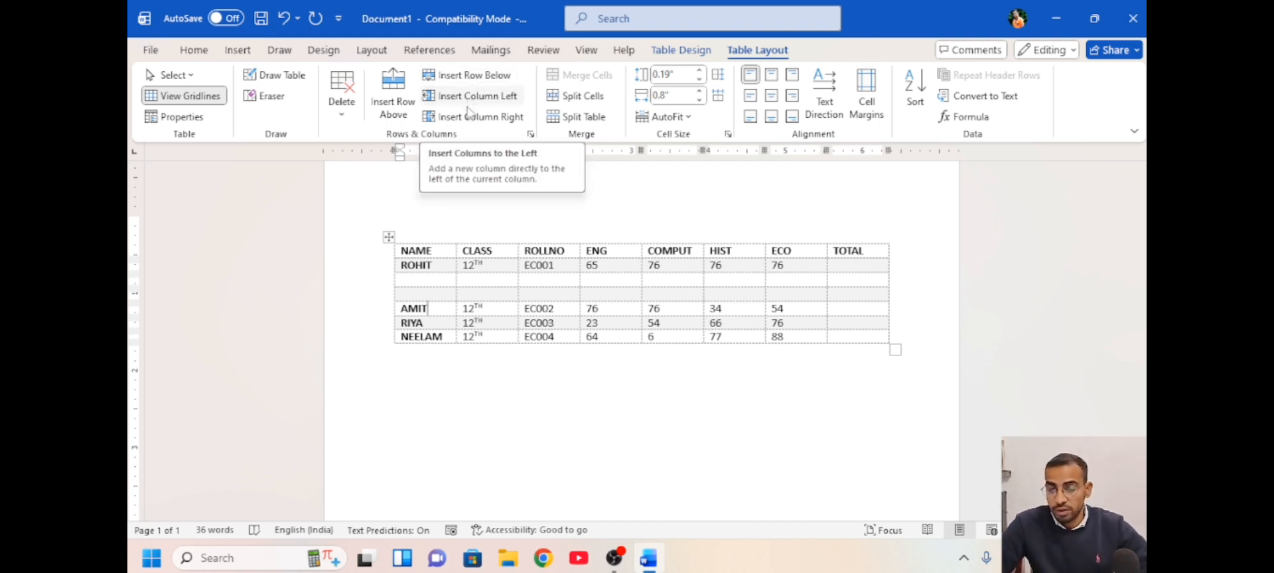
click(466, 247)
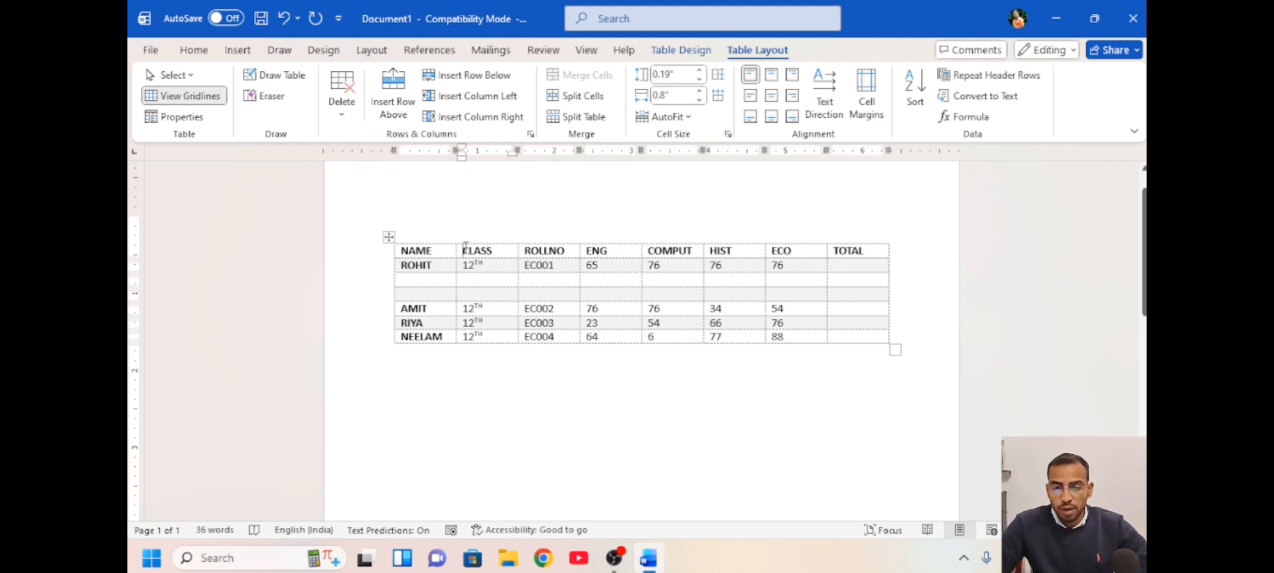
click(468, 98)
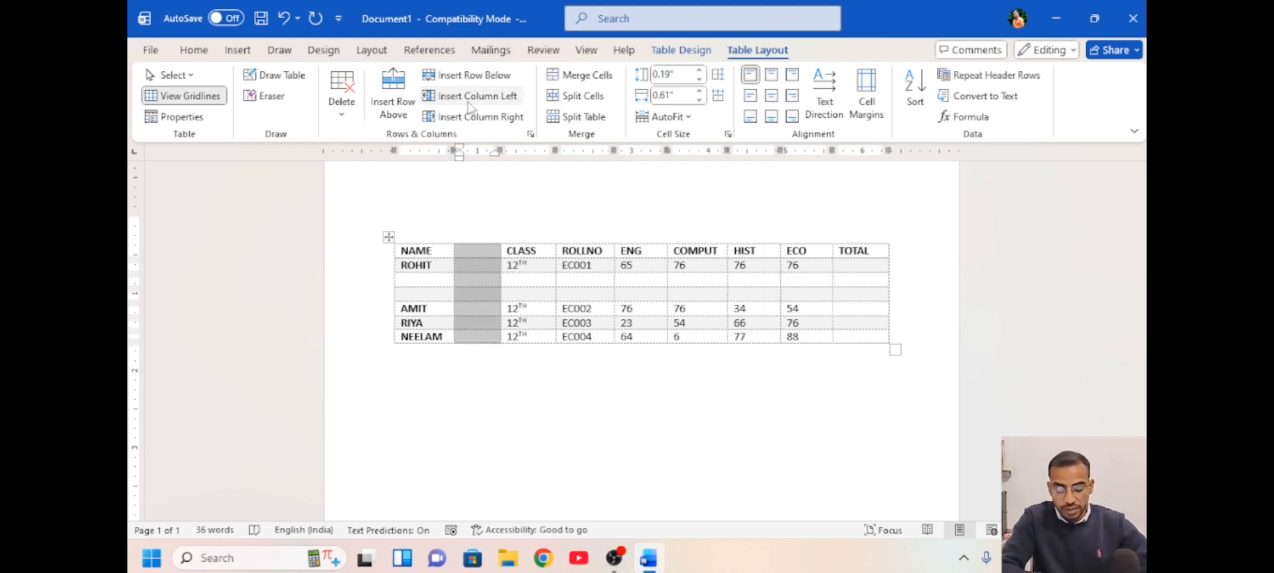
key(ctrl+z)
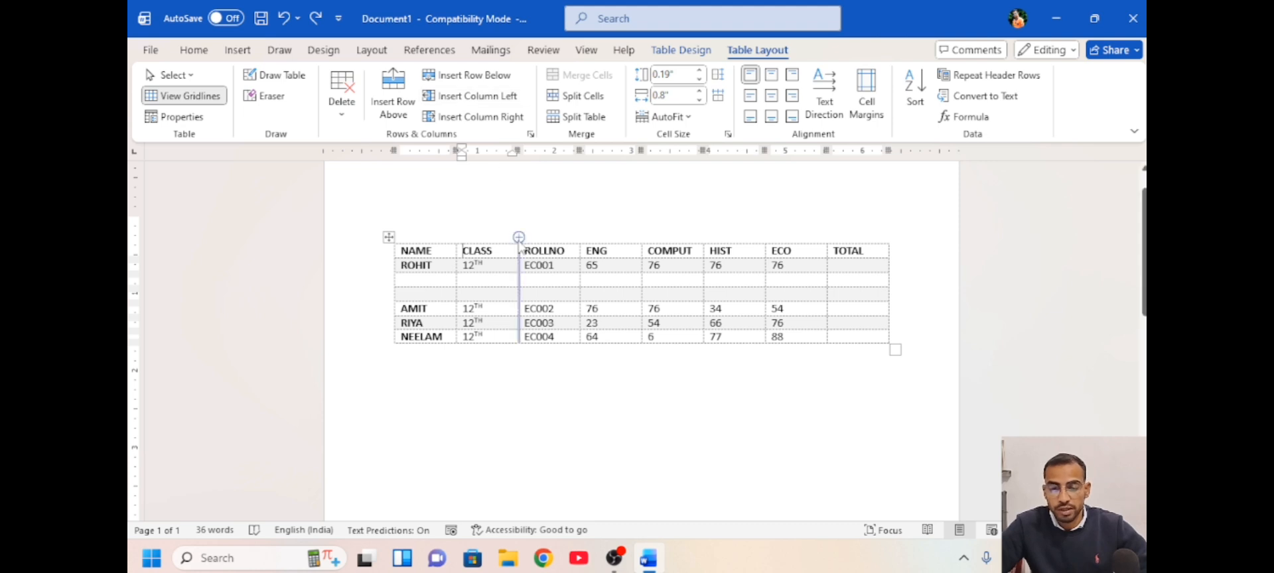
Insert a blank row above the header row of the marks table and increase its height to about 0.52 inches.
drag(504, 254, 426, 292)
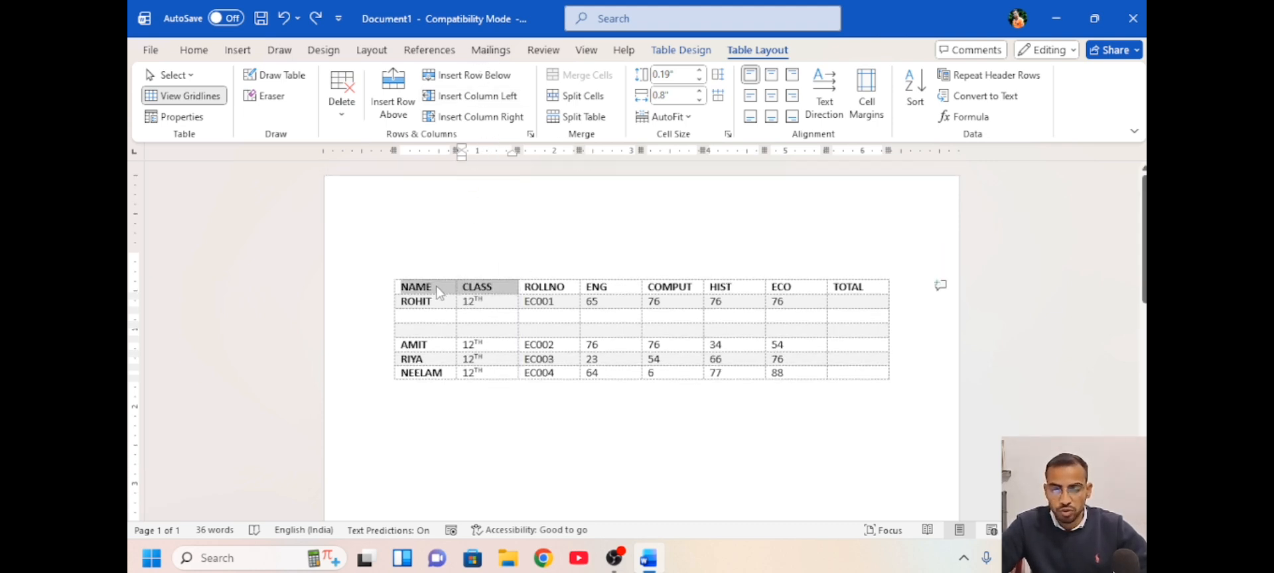
click(433, 287)
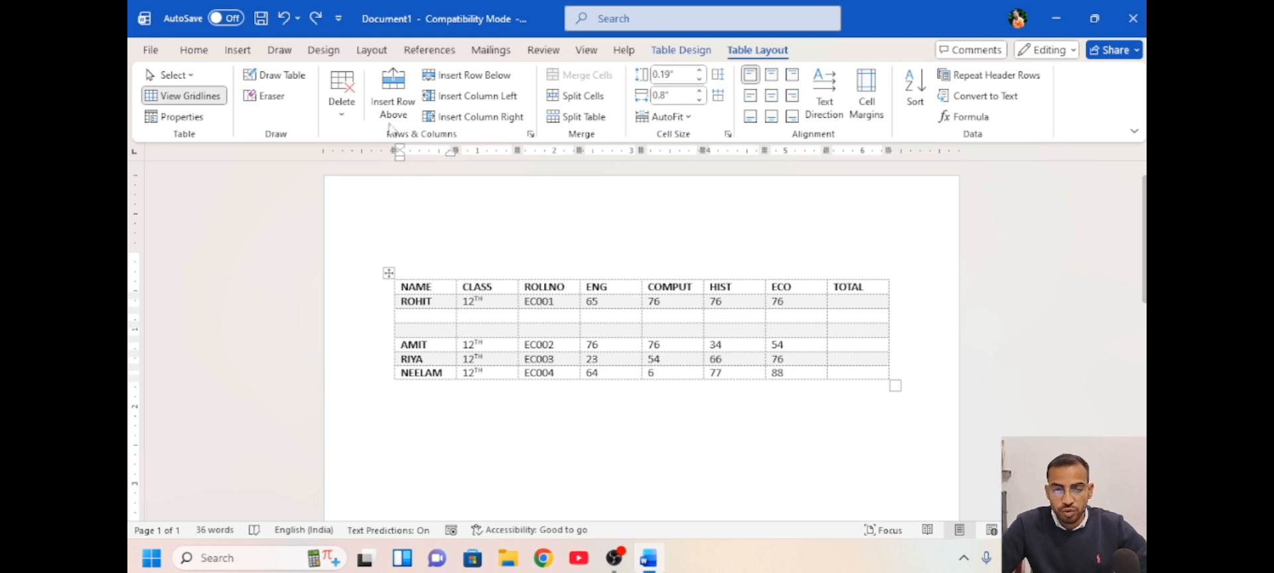
click(401, 93)
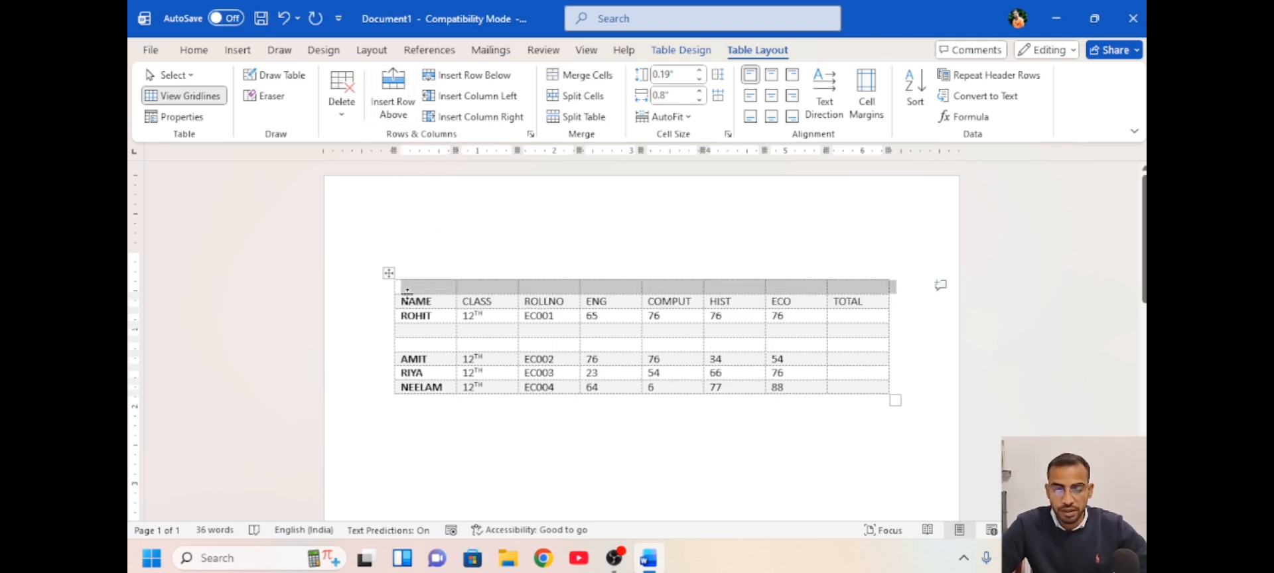
drag(407, 292, 408, 319)
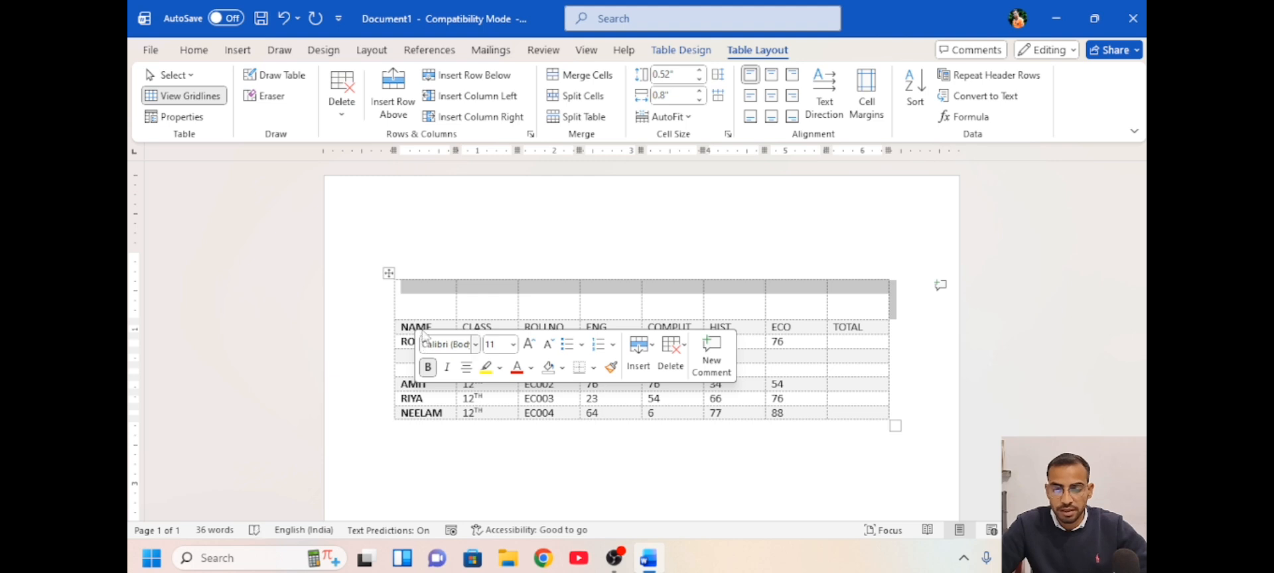
click(419, 308)
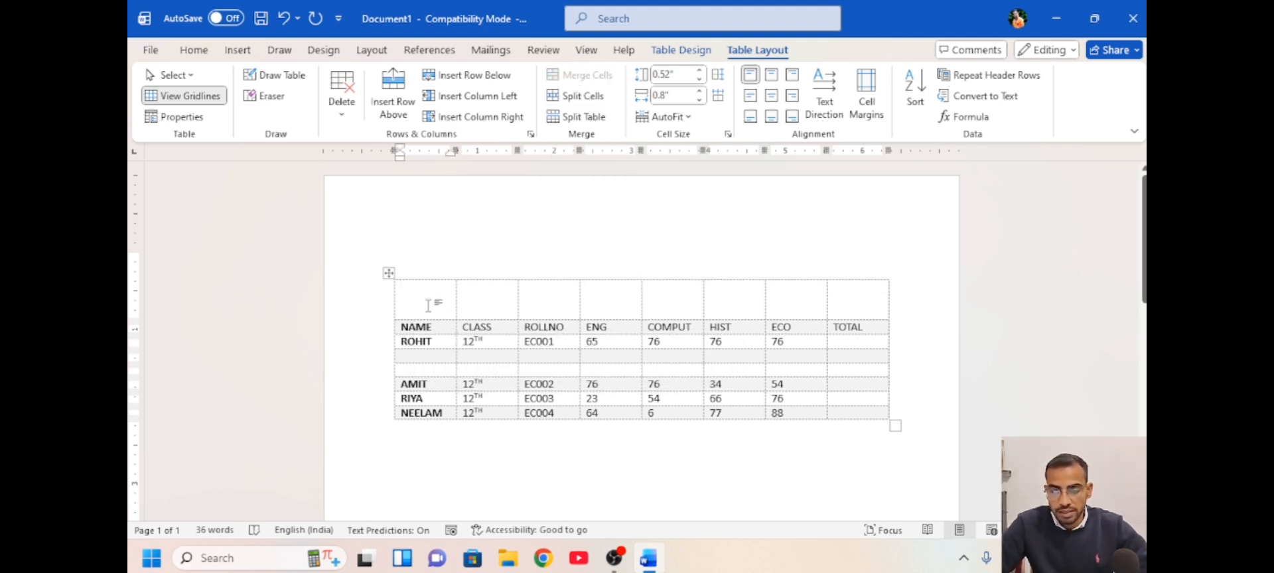
Merge all cells of the blank first row into one and enter the centred title STUDENTS REPORTS.
drag(425, 300, 853, 308)
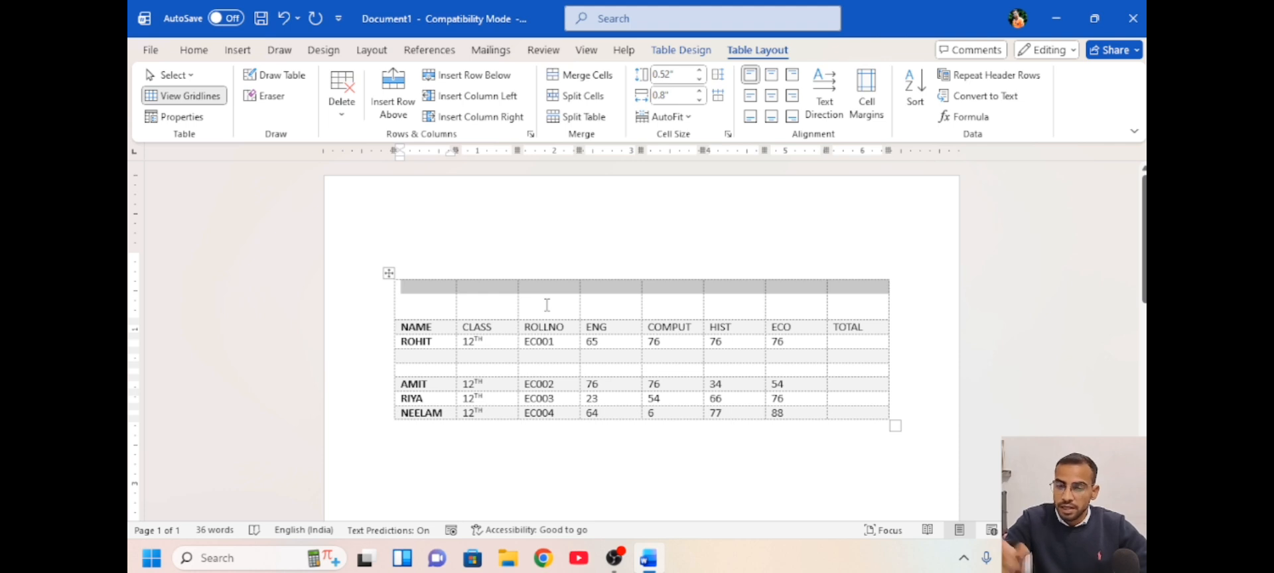
click(587, 77)
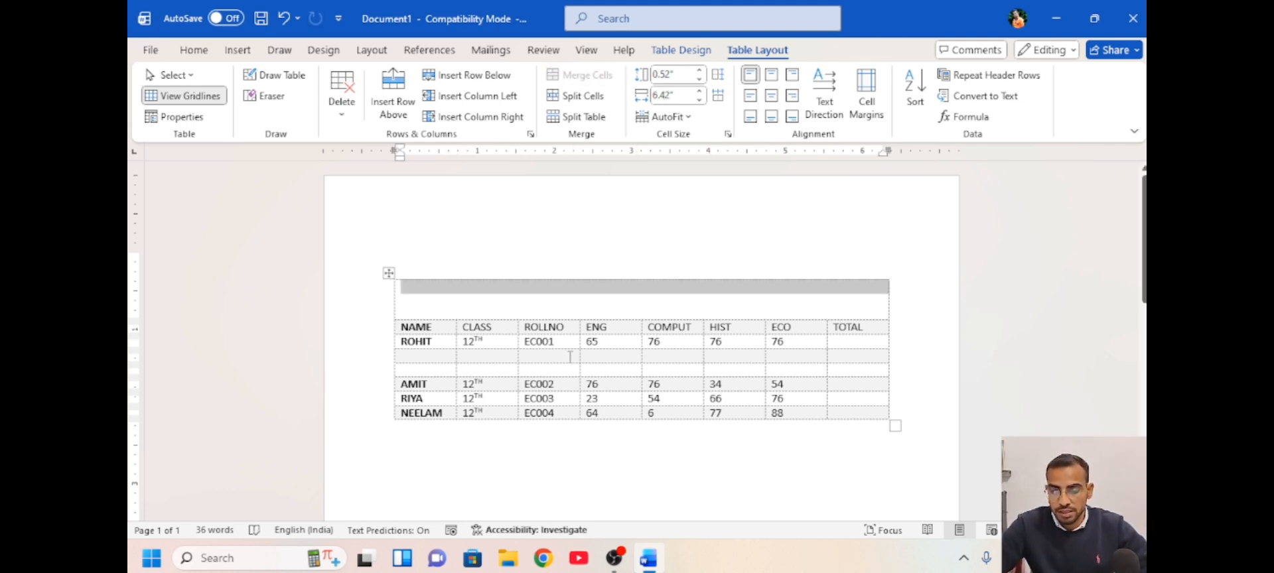
click(580, 308)
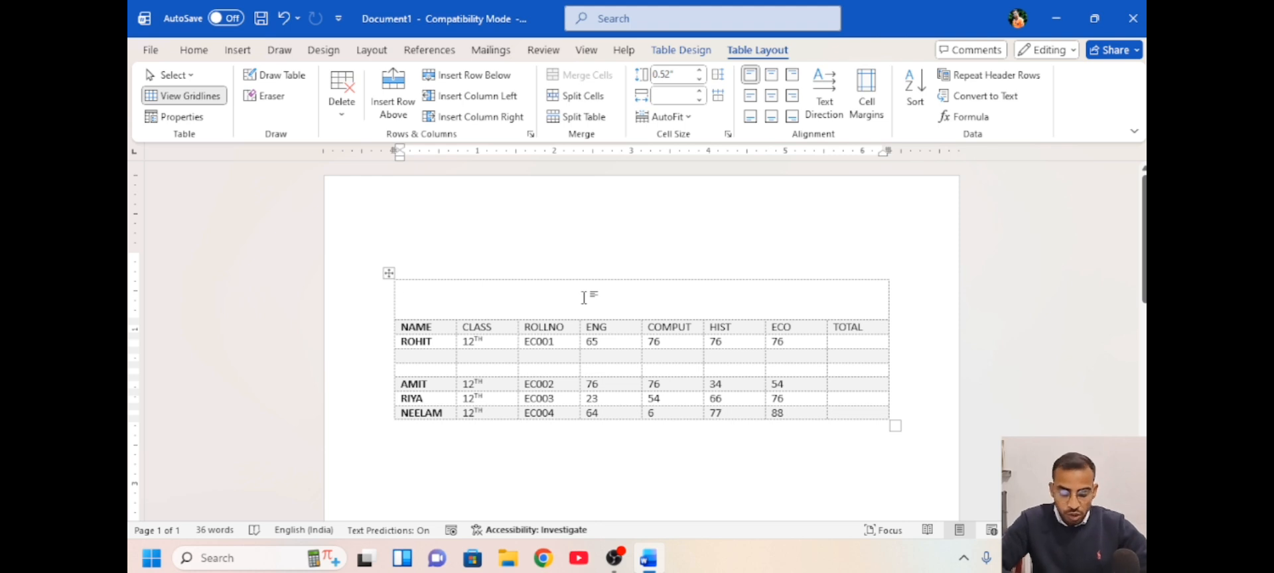
key(ctrl+e)
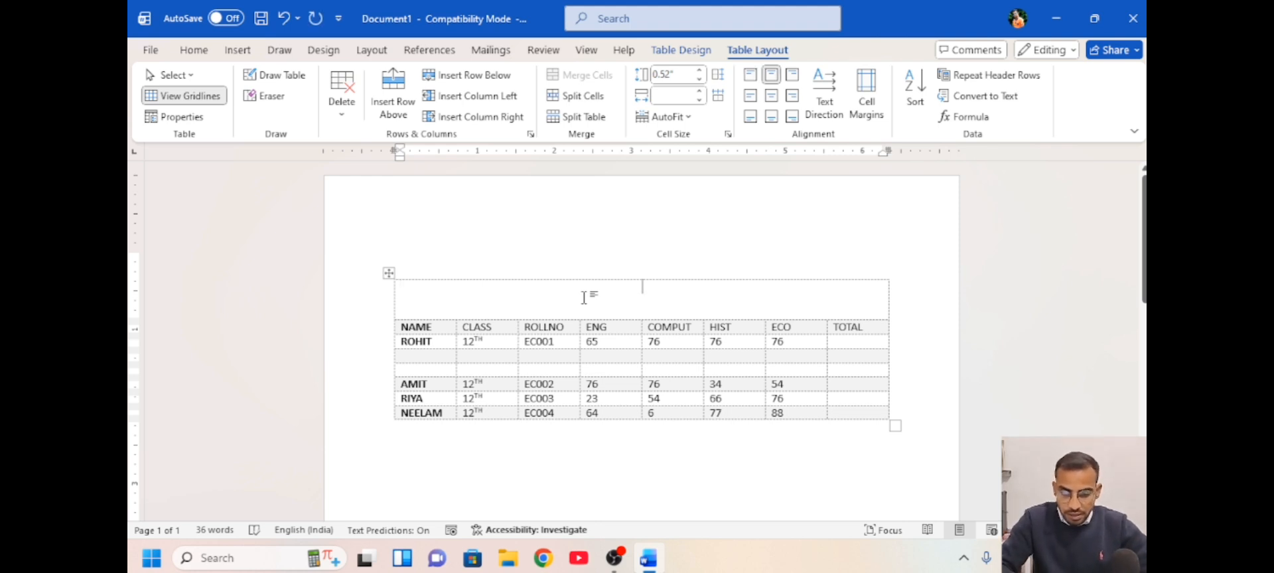
text(STUD)
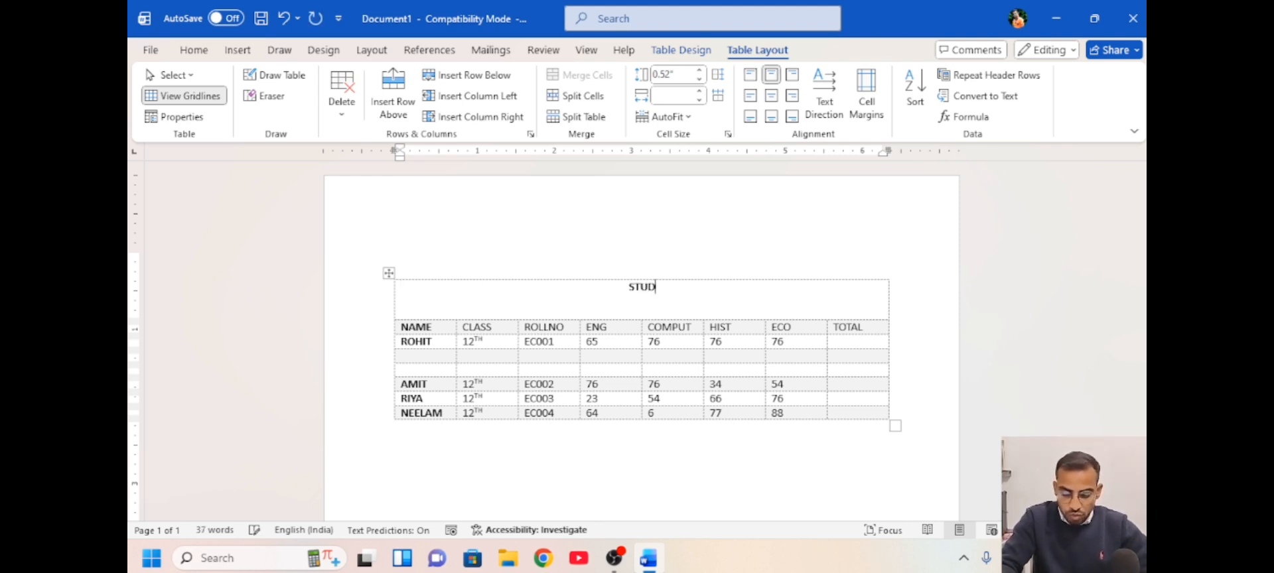
text(ENTS RE)
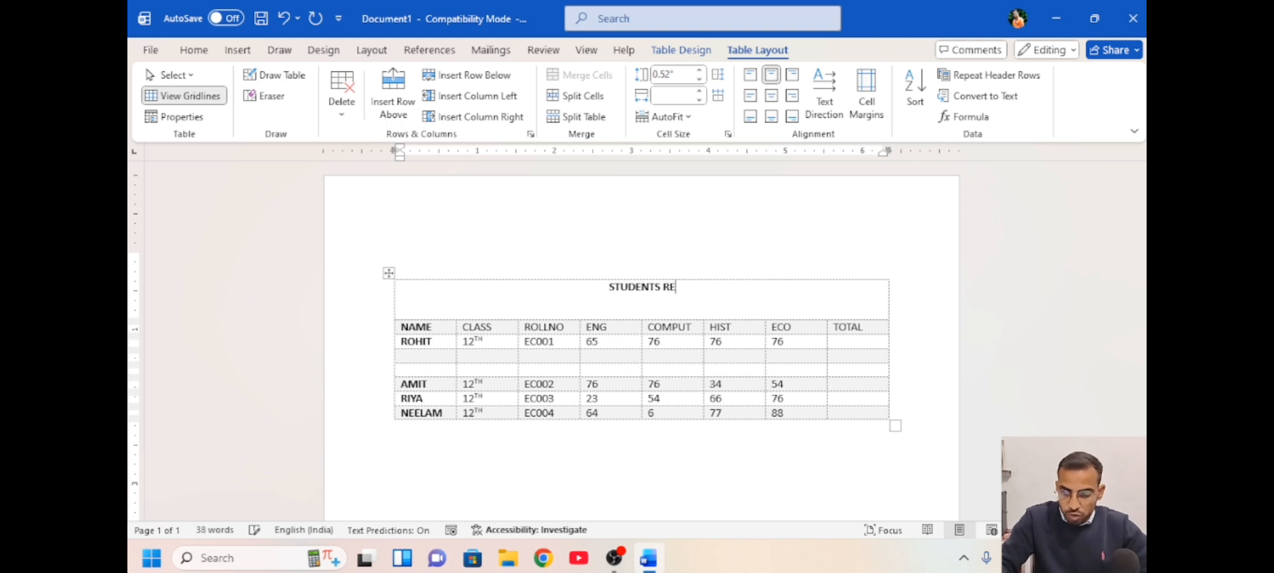
text(PORTS)
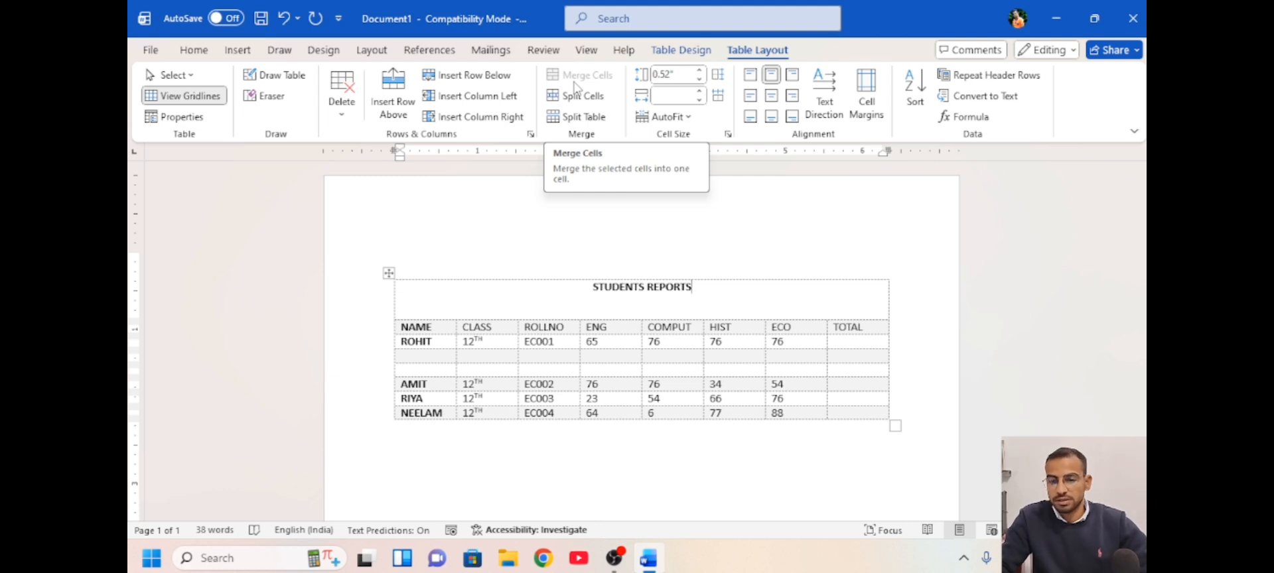
Try splitting the NAME header cell into 2 columns and 2 rows and undo the split.
click(435, 327)
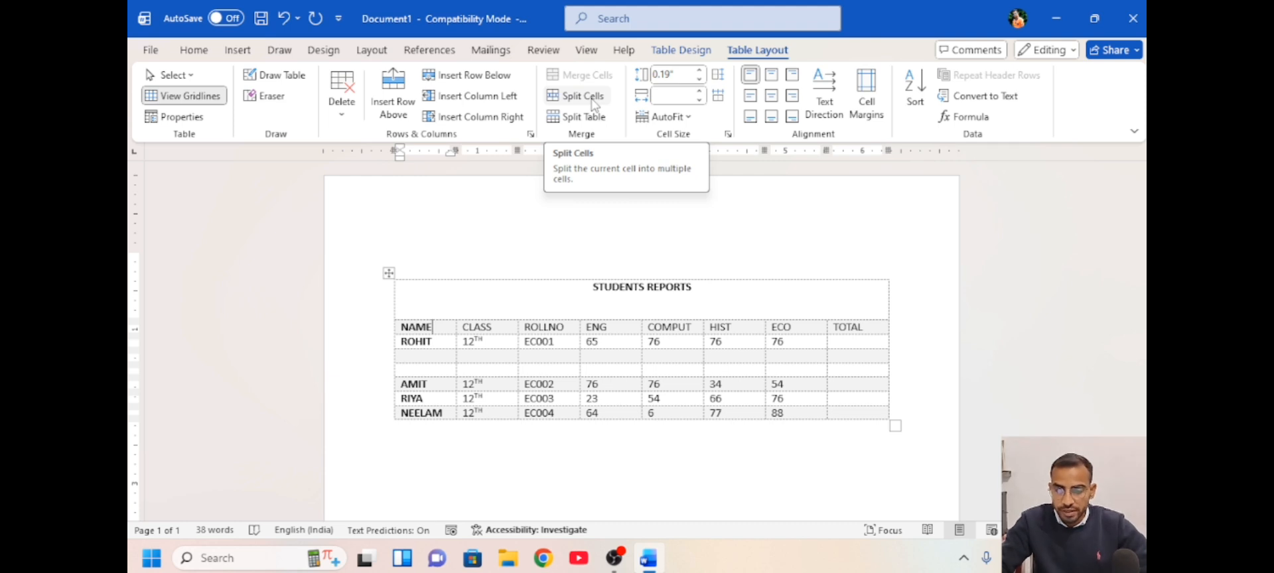
click(593, 103)
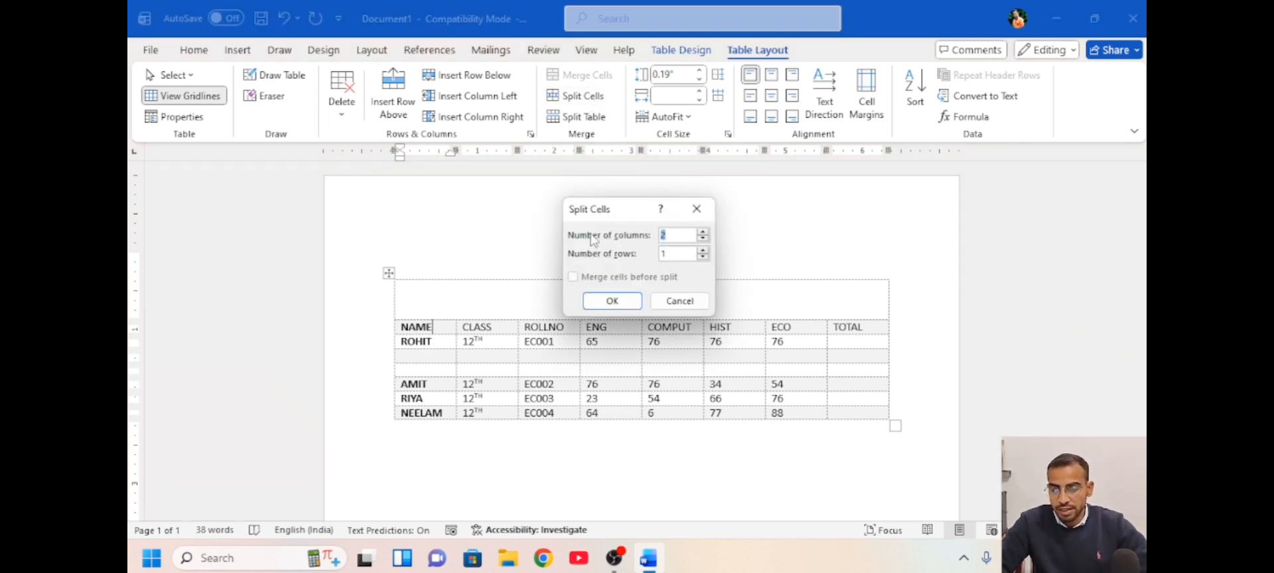
click(673, 252)
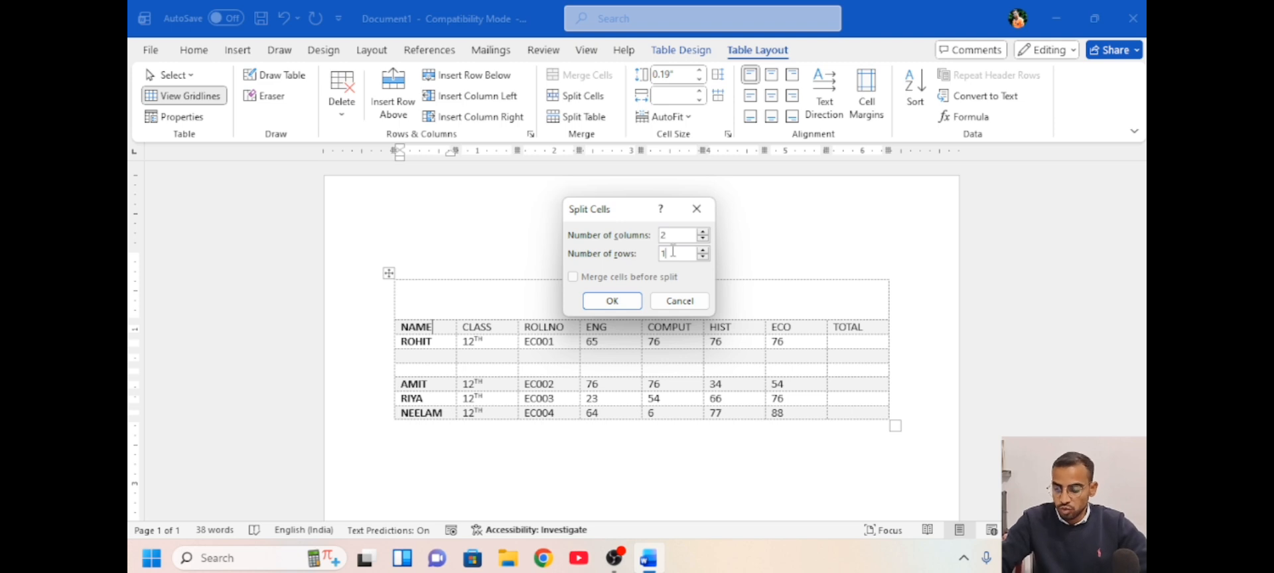
key(BackSpace)
text(2)
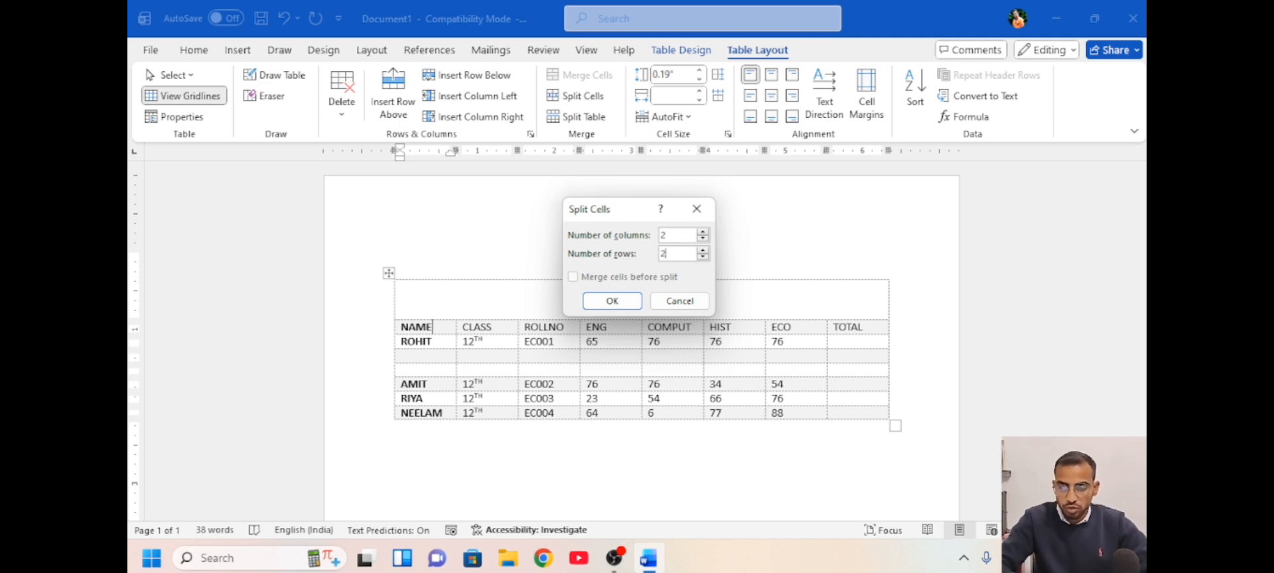
click(612, 302)
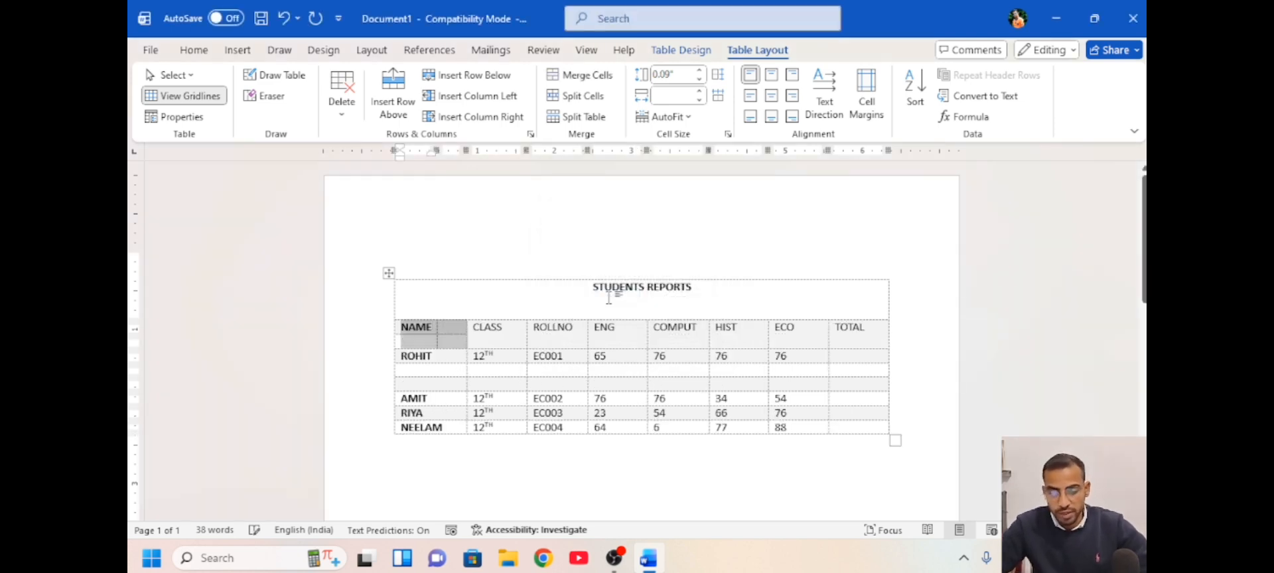
click(448, 330)
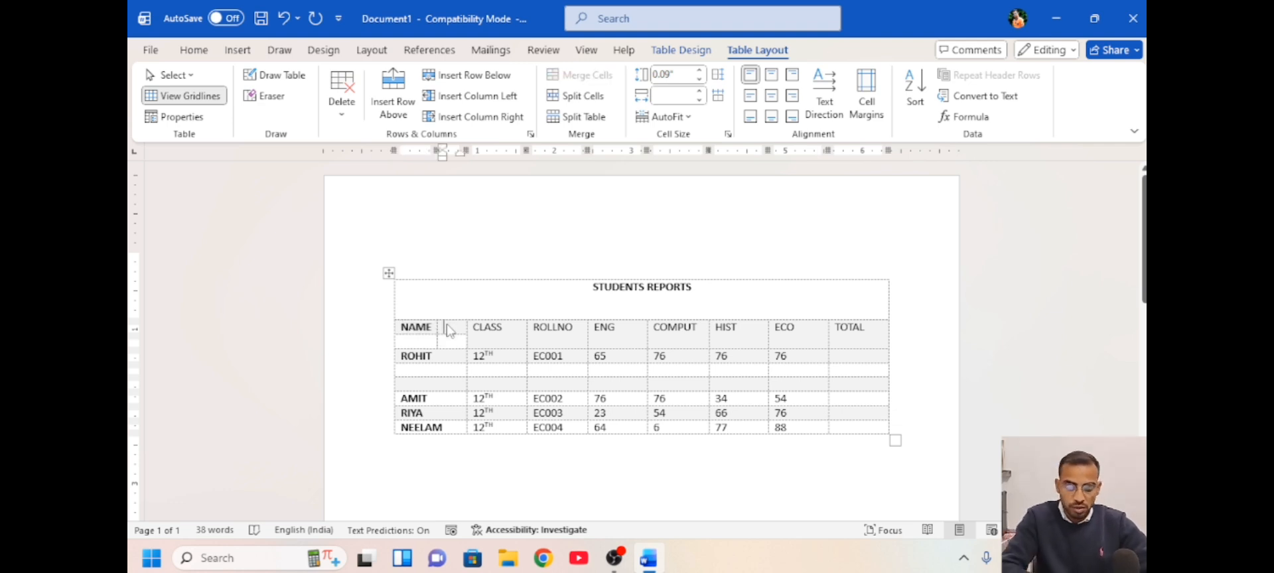
key(ctrl+z)
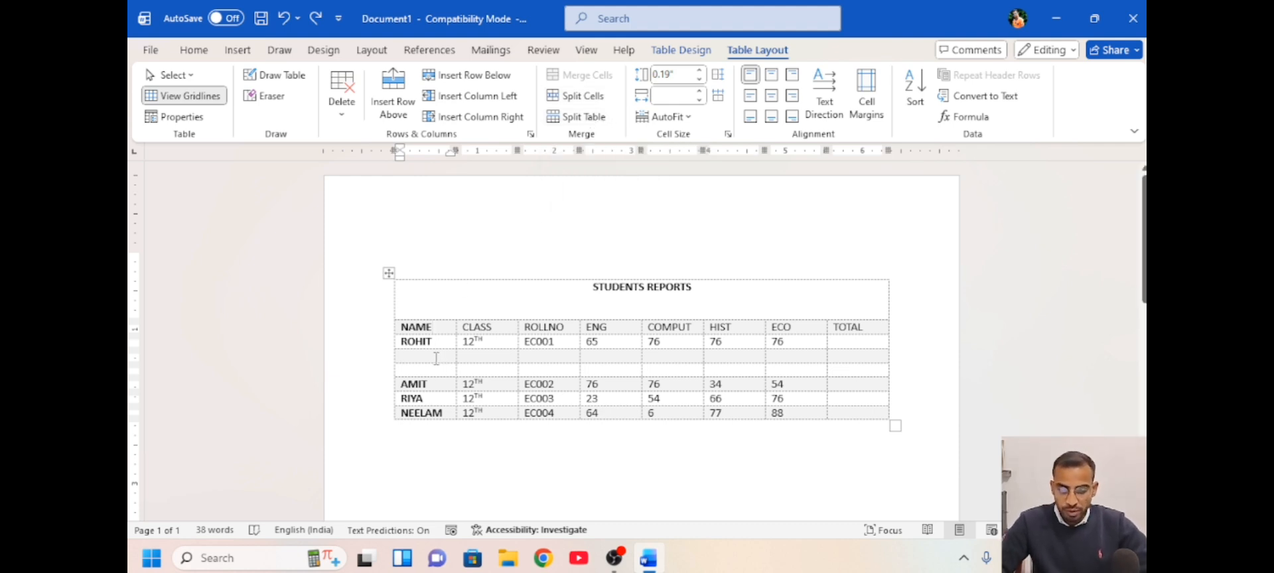
Delete the two blank rows between the first and second students' rows.
drag(436, 356, 893, 372)
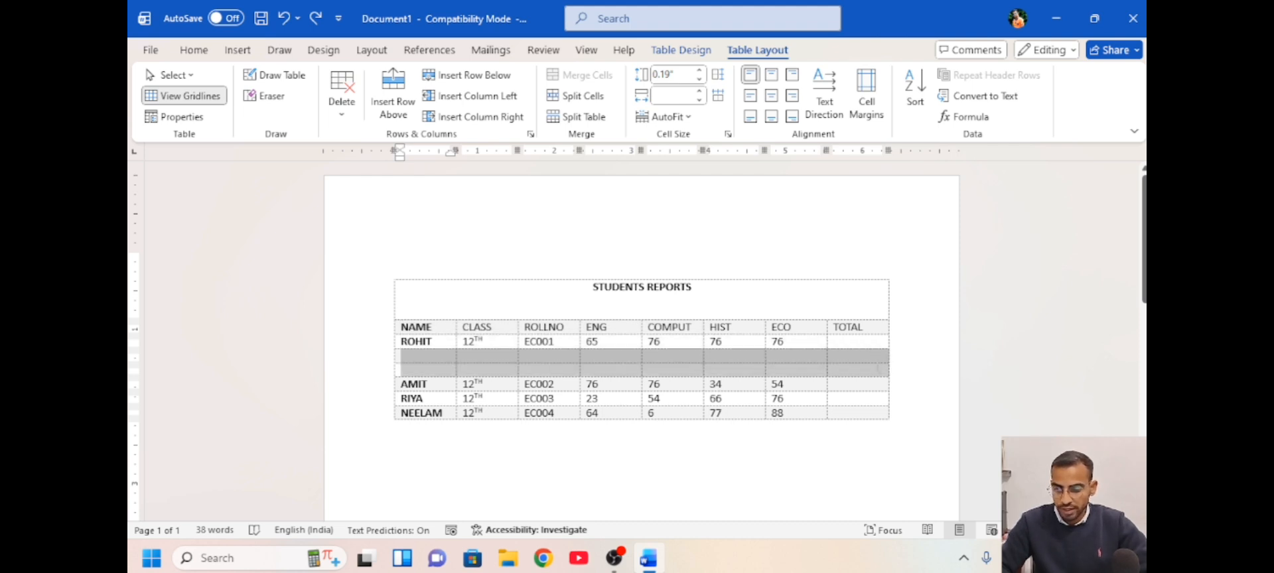
click(342, 99)
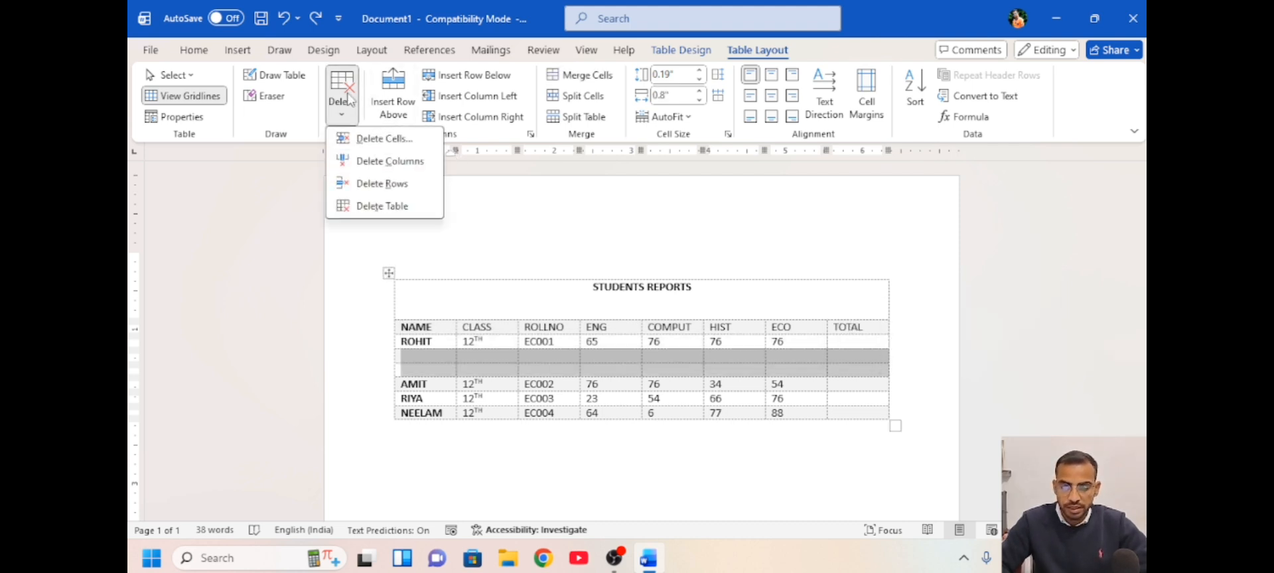
click(392, 186)
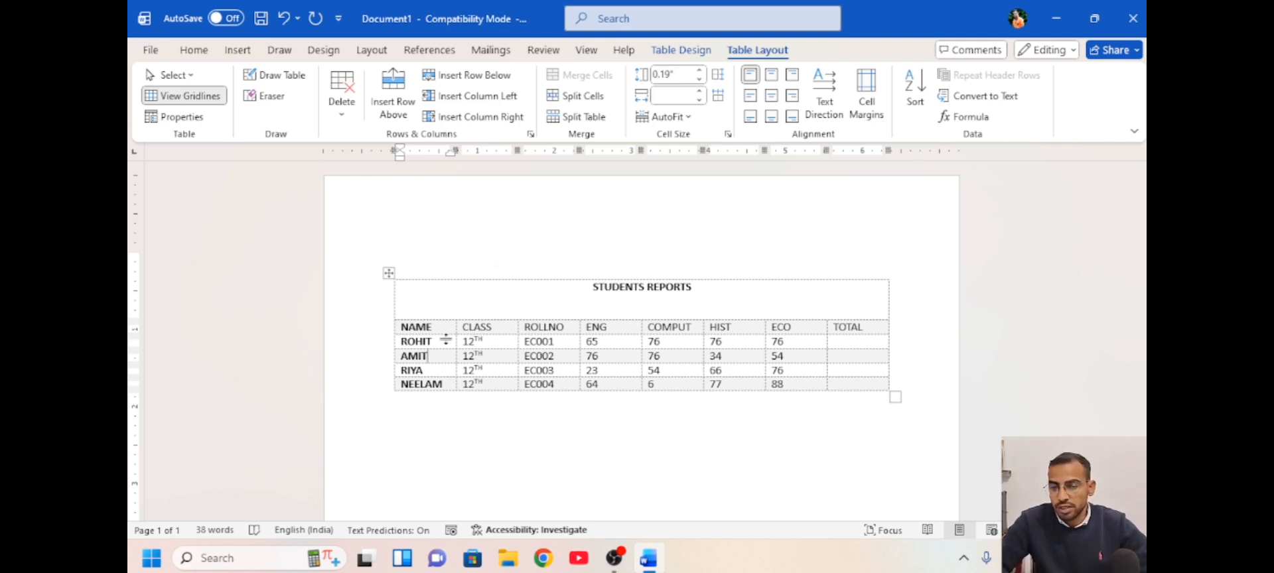
Try splitting the table at the second student's row and undo the split, returning to the table layout options.
click(580, 118)
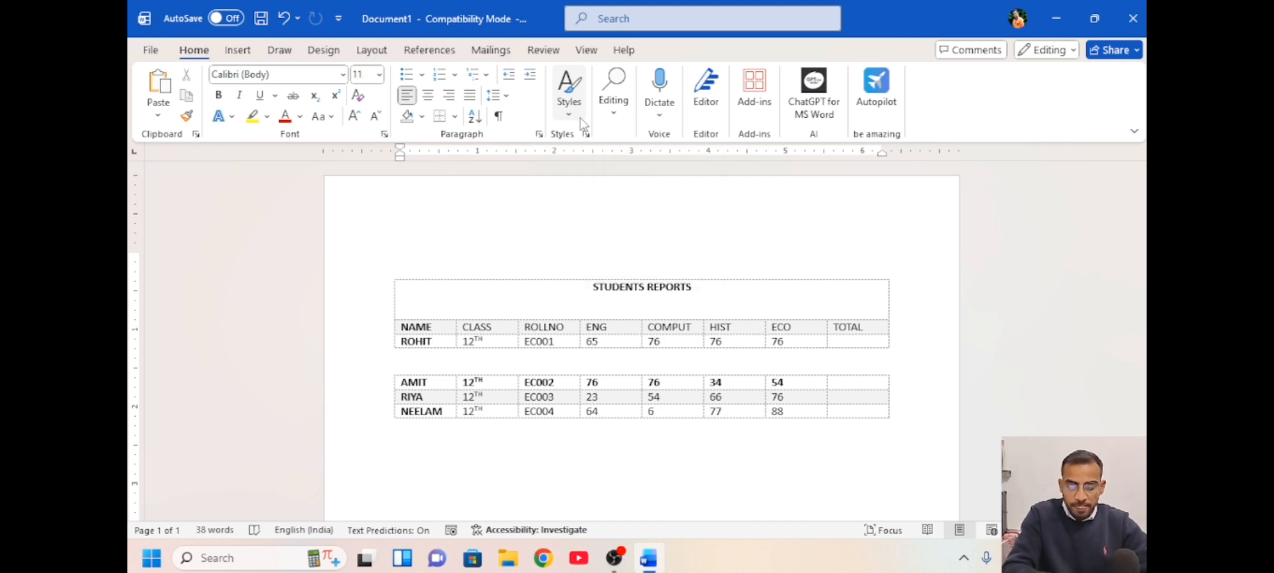
key(ctrl+z)
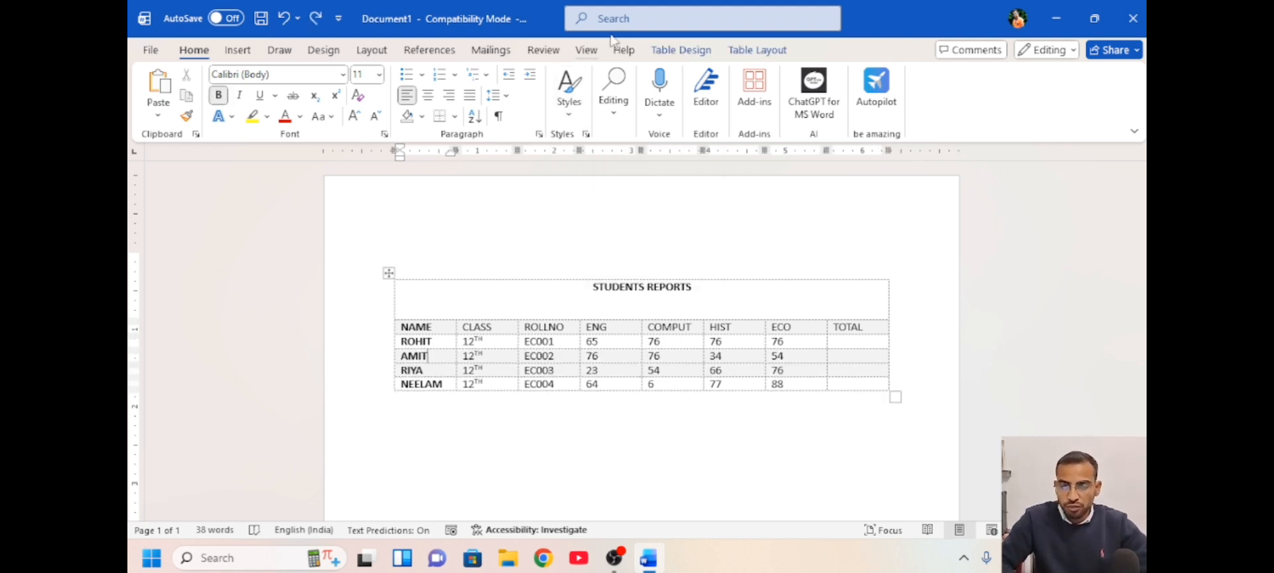
click(762, 47)
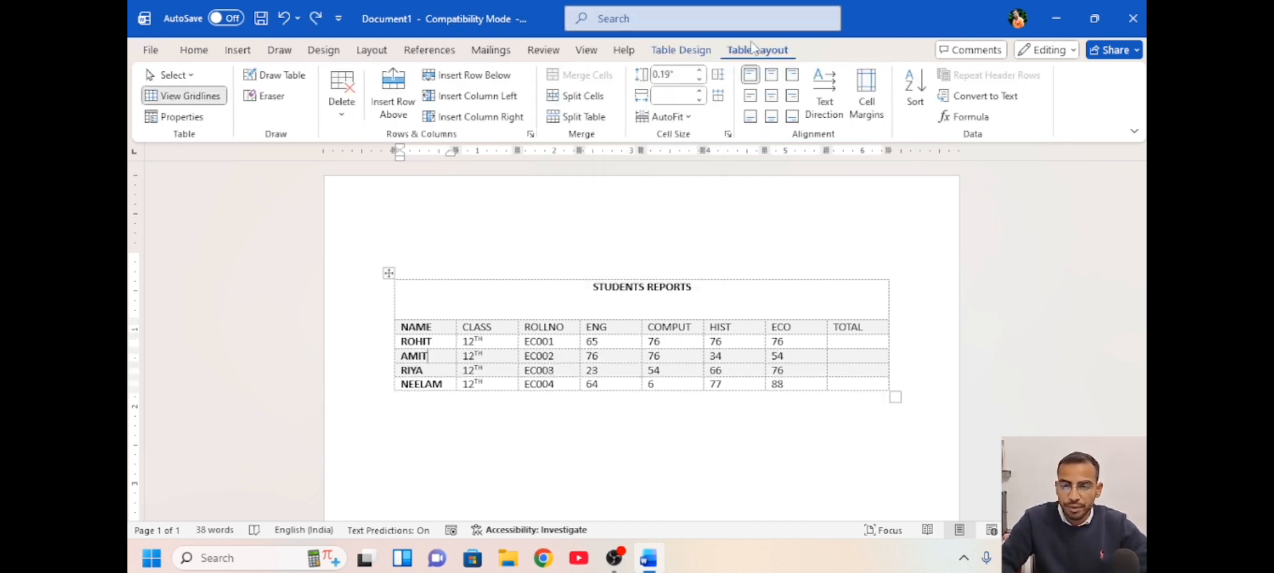
Set the second student's row height to 0.4" and apply a fixed column width to the table.
click(701, 70)
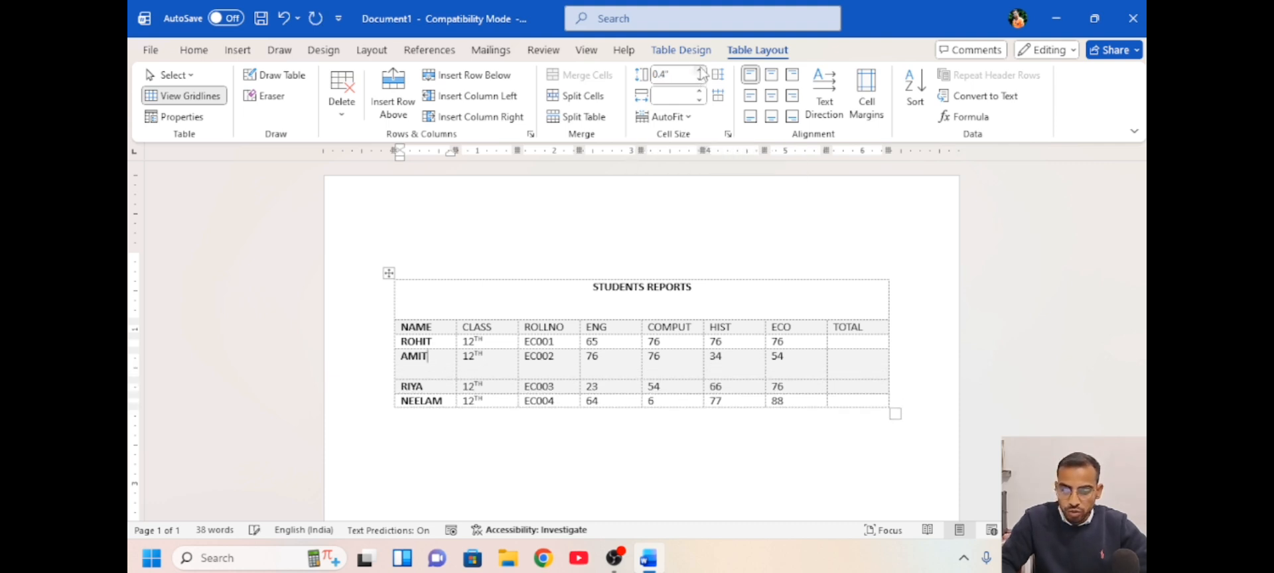
click(692, 120)
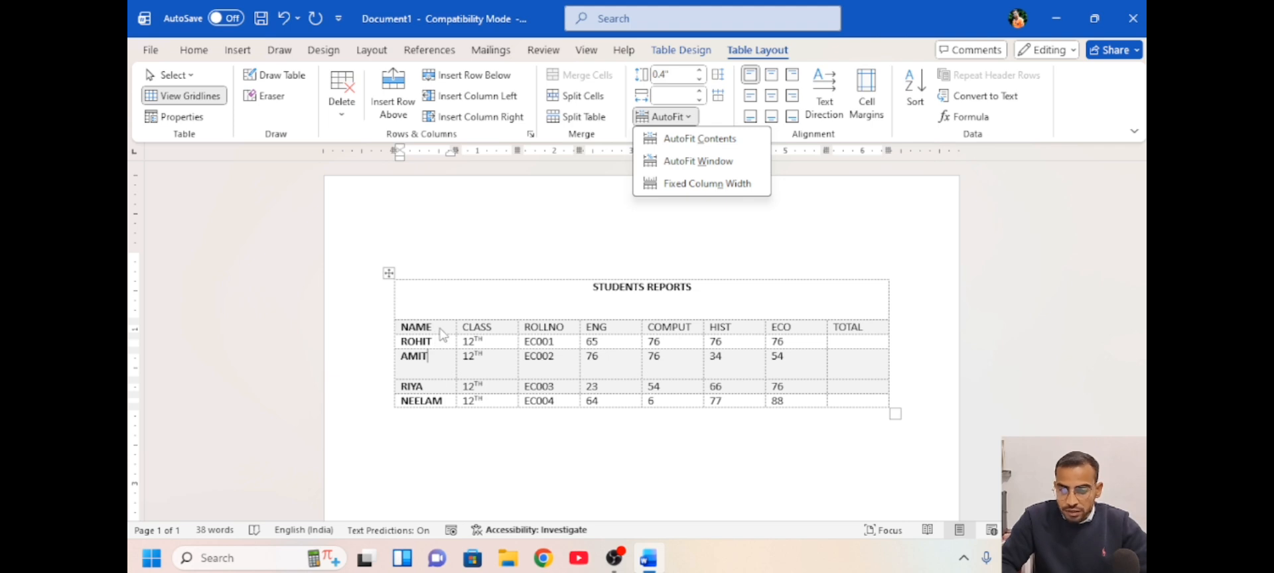
click(761, 184)
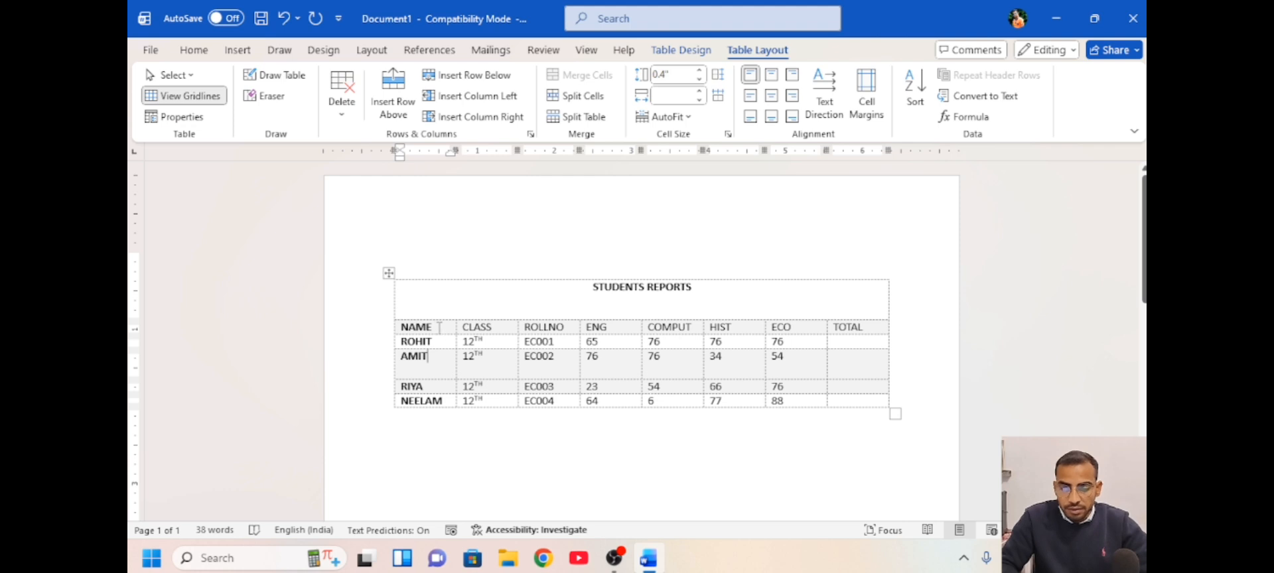
Try the top centre and top right alignments on the NAME header cell.
drag(441, 327, 400, 326)
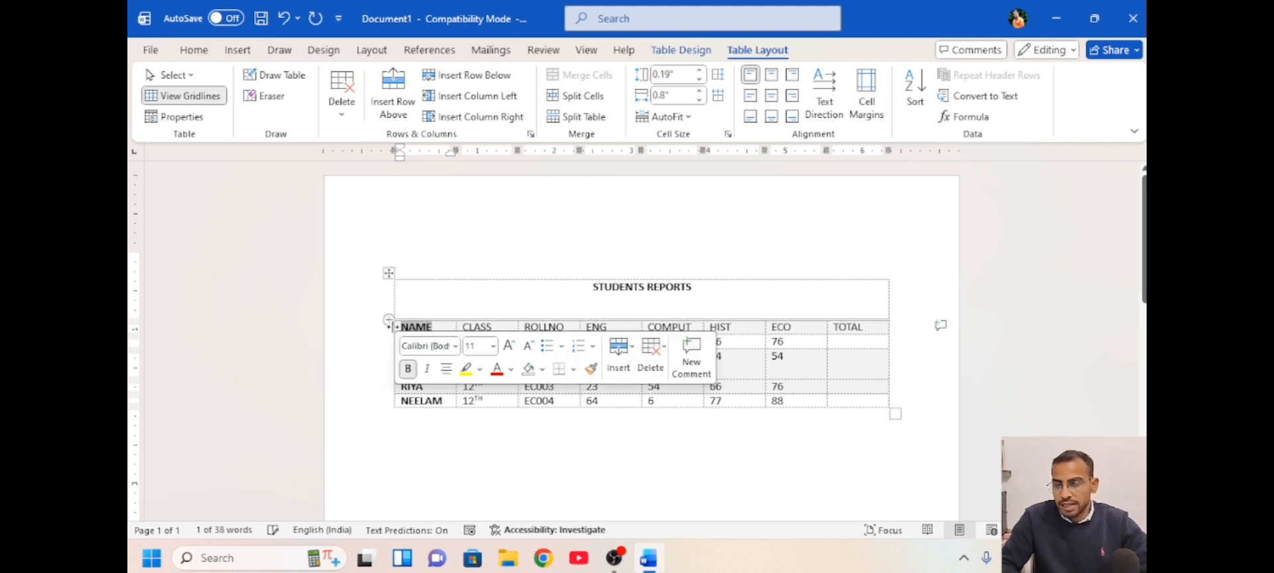
click(772, 76)
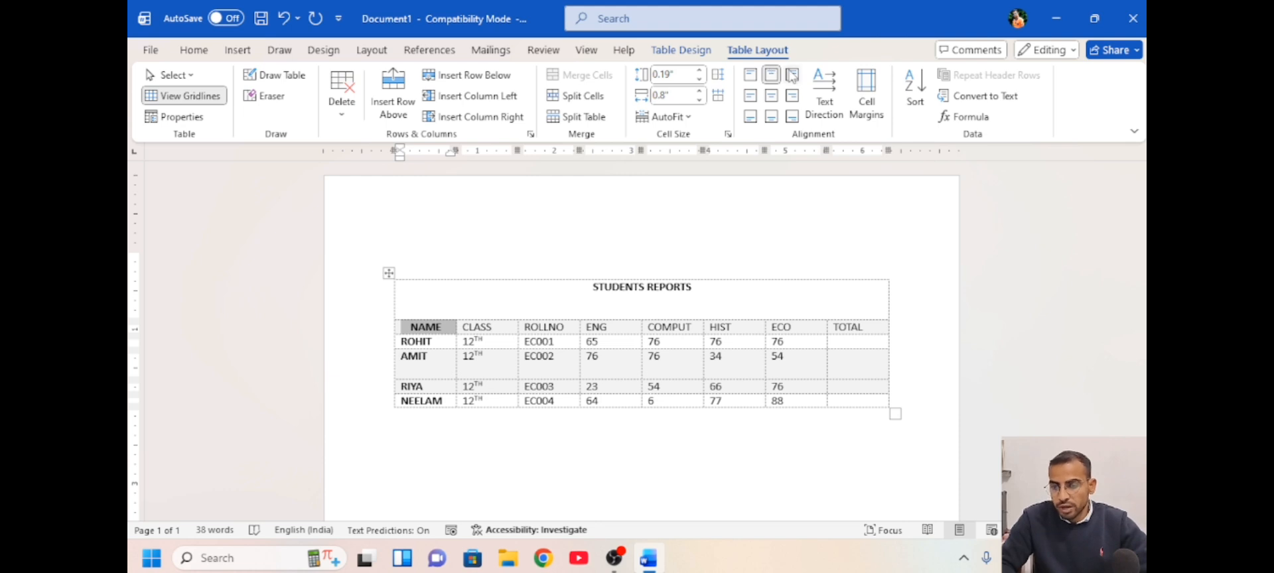
click(791, 76)
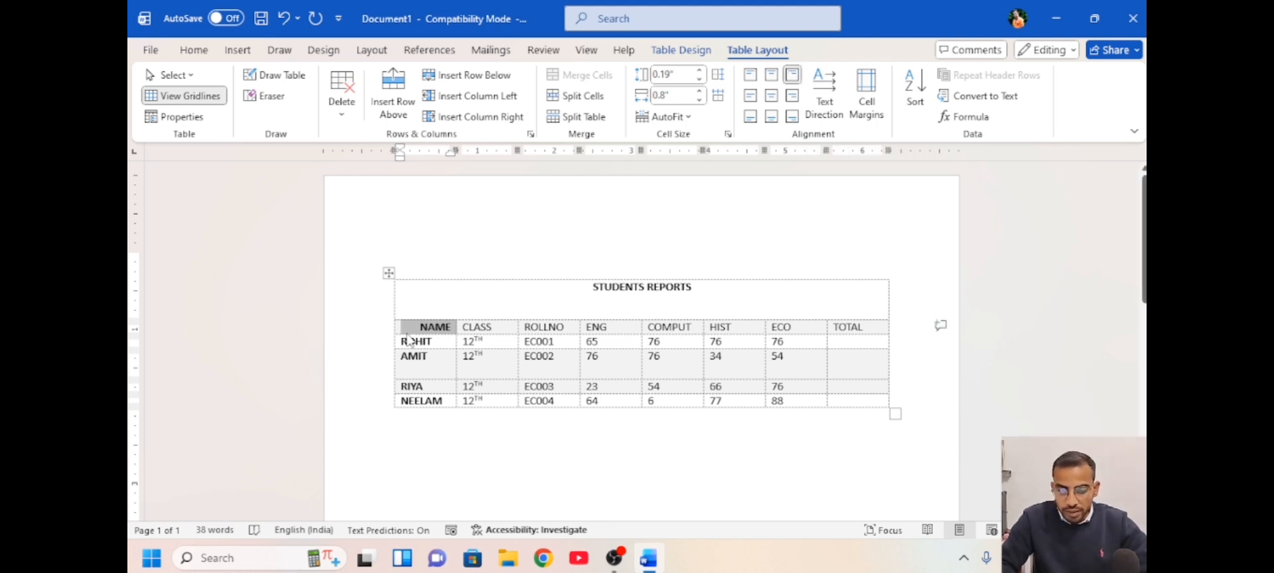
double_click(434, 327)
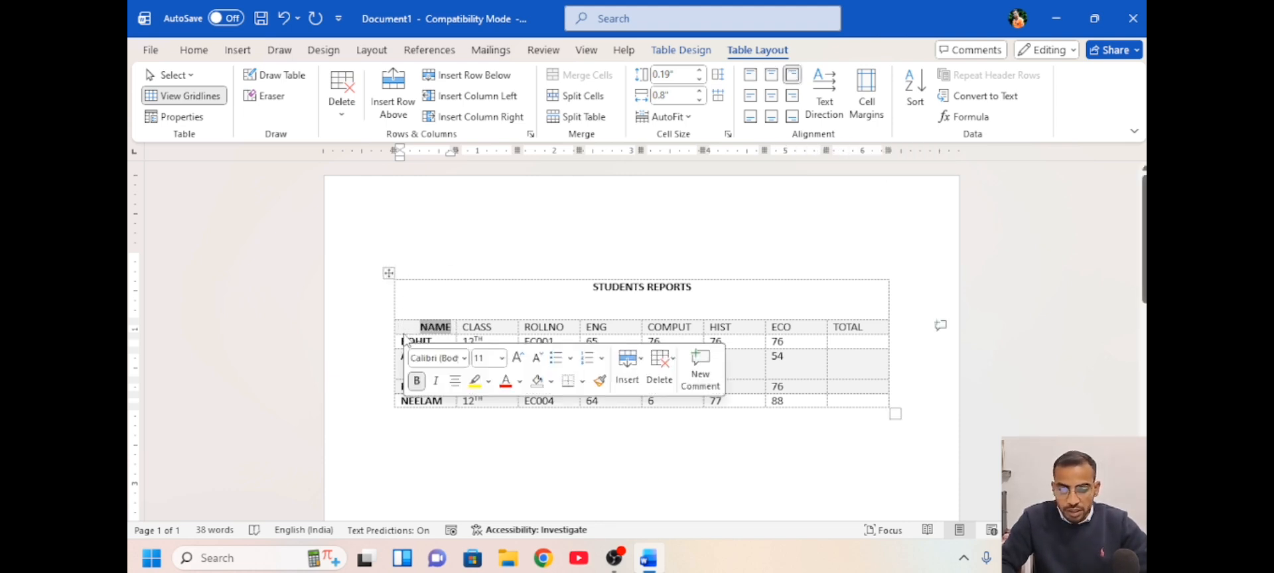
Apply the plain grid style with all borders to the whole table and enlarge the header row's height to about 0.49".
click(387, 273)
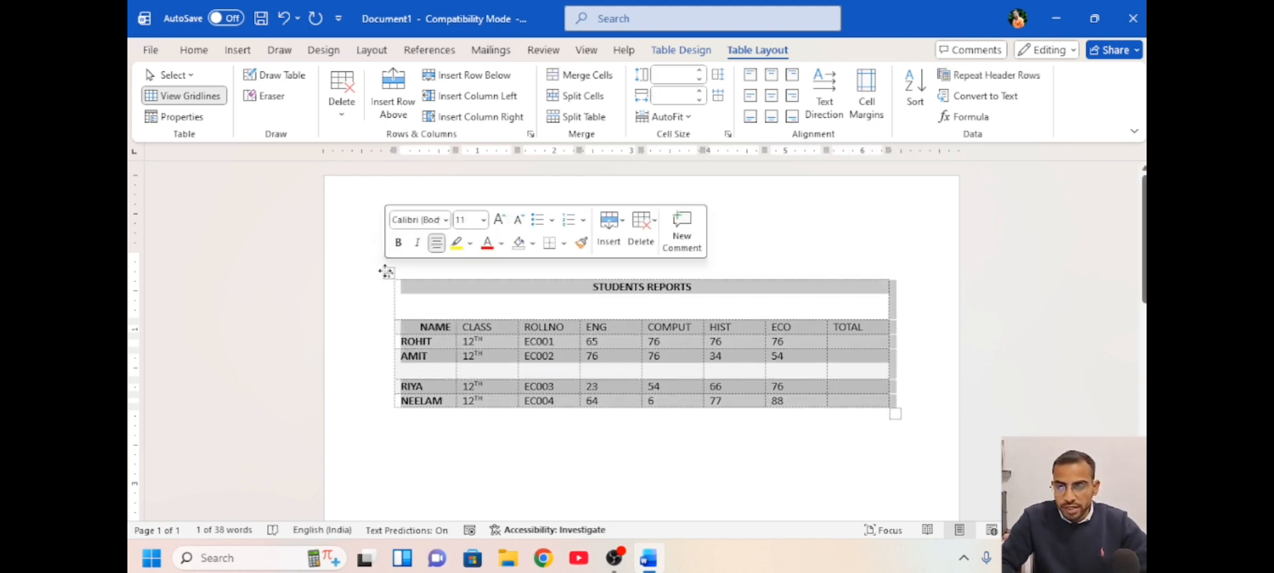
click(681, 50)
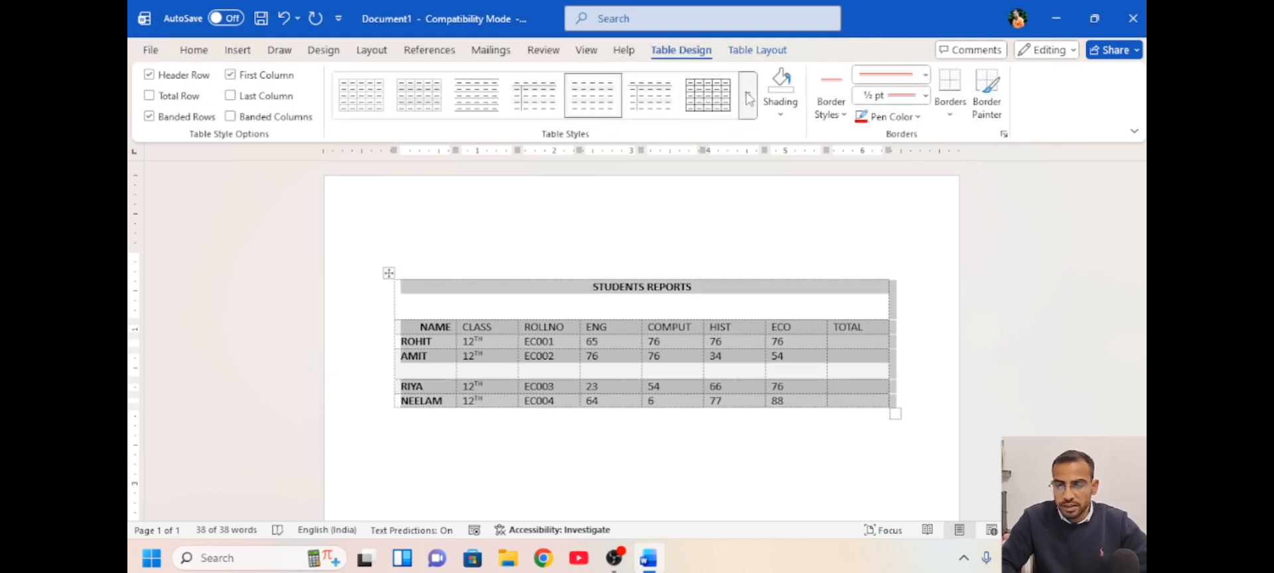
click(694, 99)
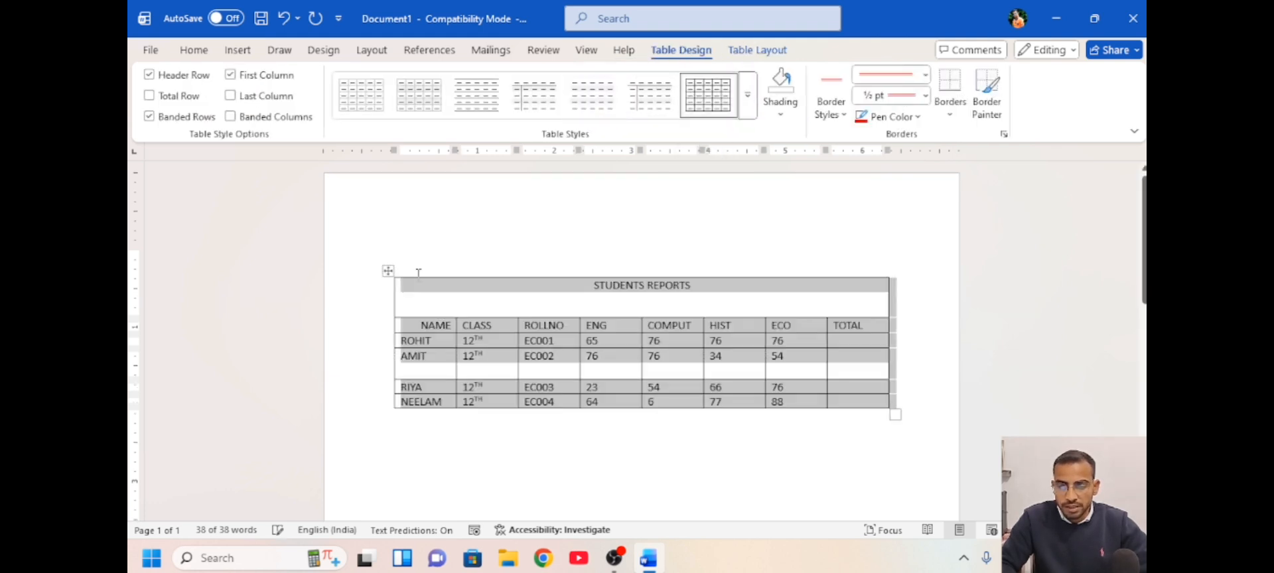
click(402, 330)
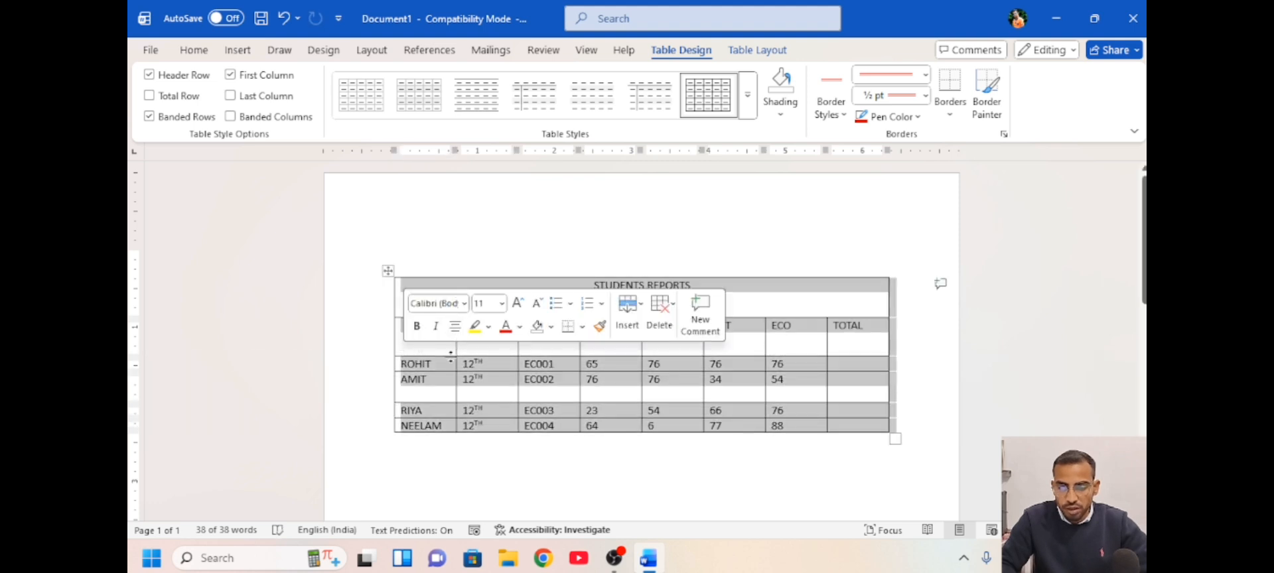
Cycle the NAME header cell through the middle and bottom alignments, finishing with top left alignment.
double_click(441, 329)
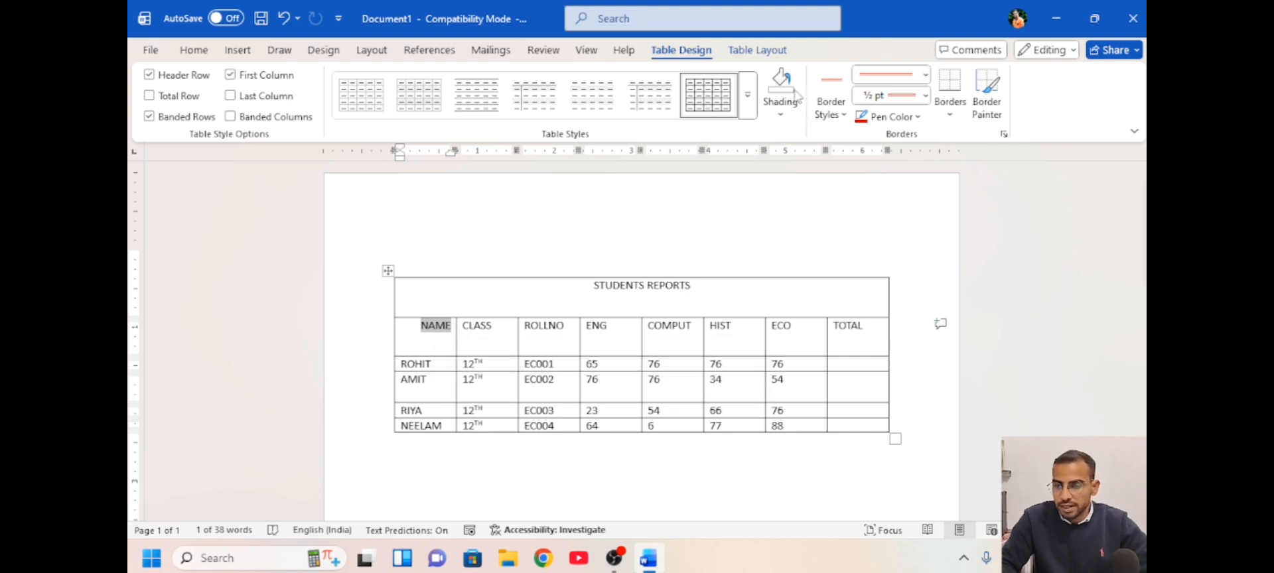
click(757, 50)
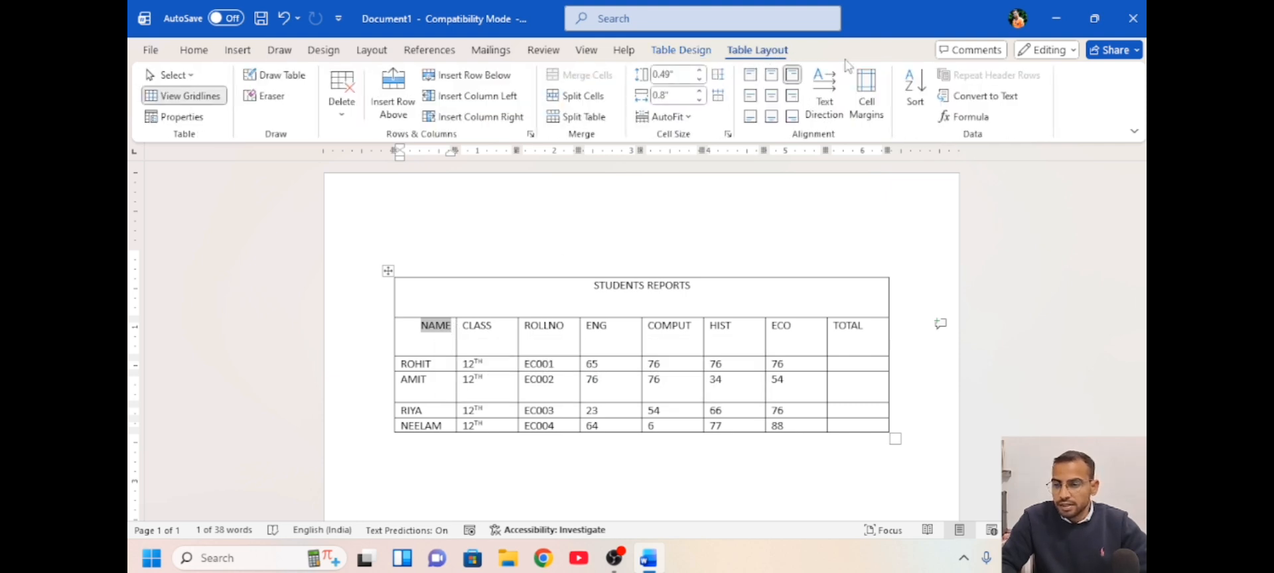
click(751, 97)
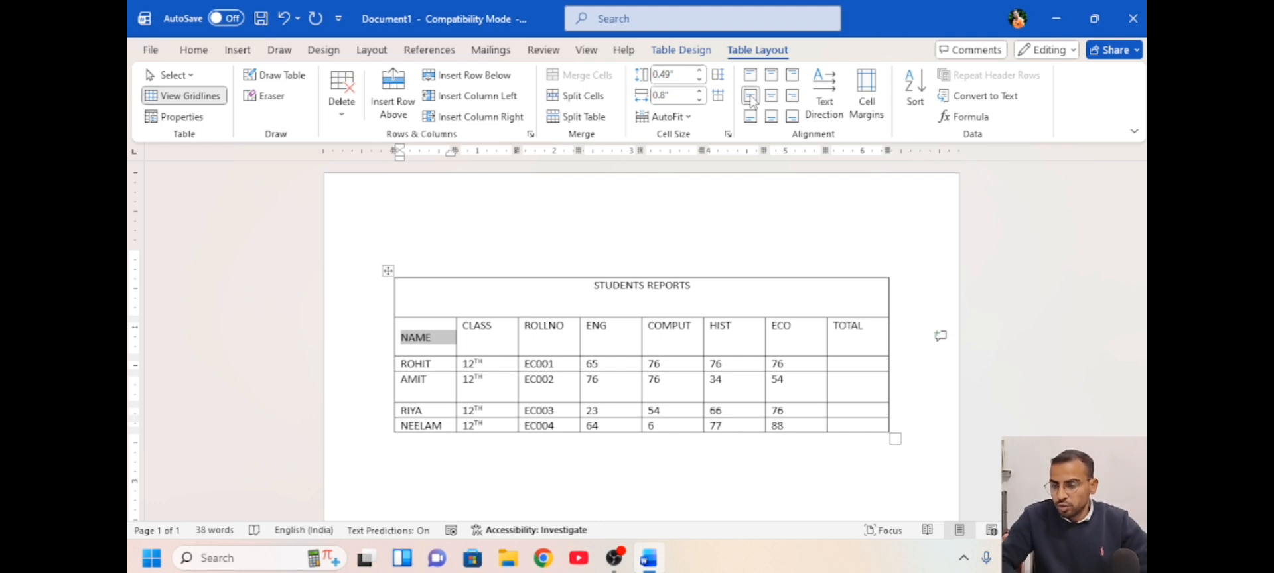
click(771, 97)
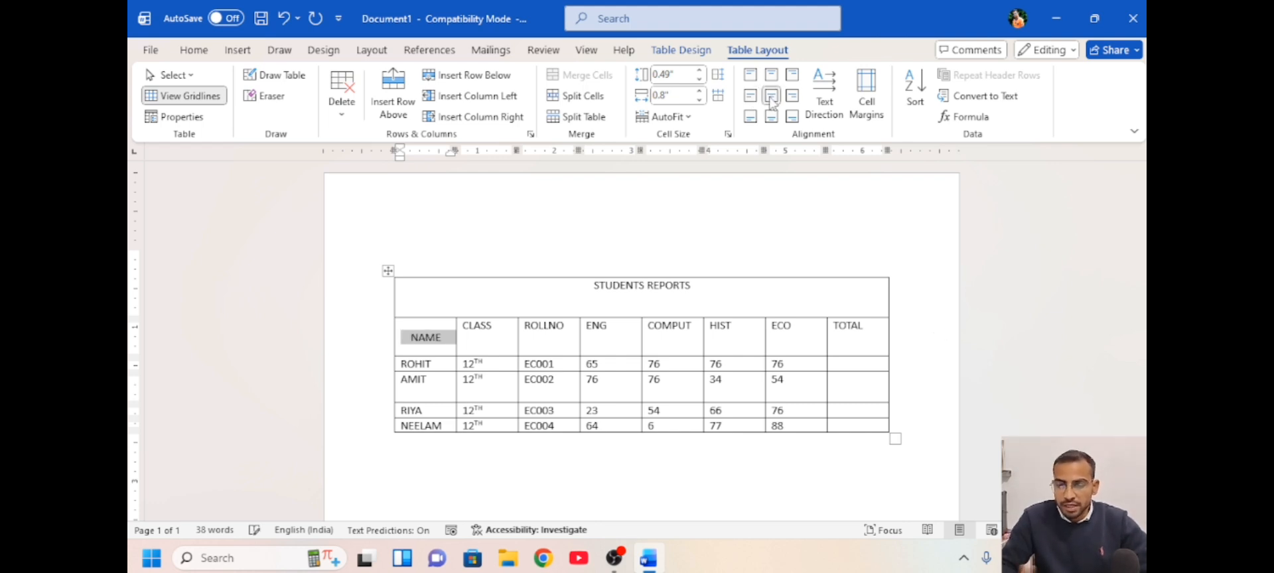
click(791, 97)
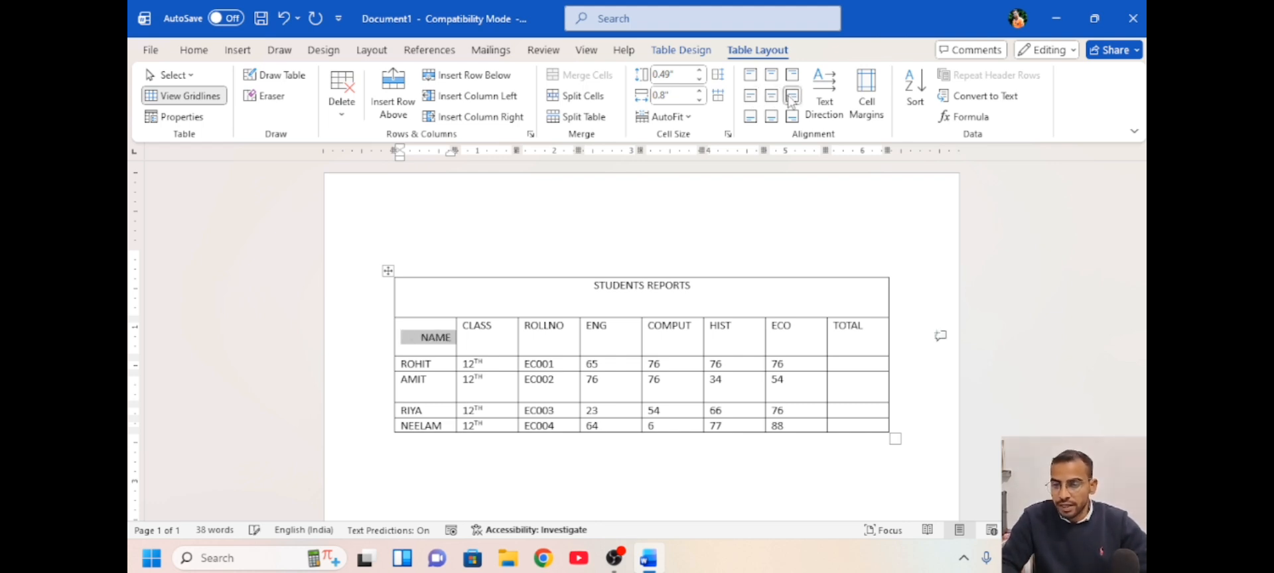
click(750, 118)
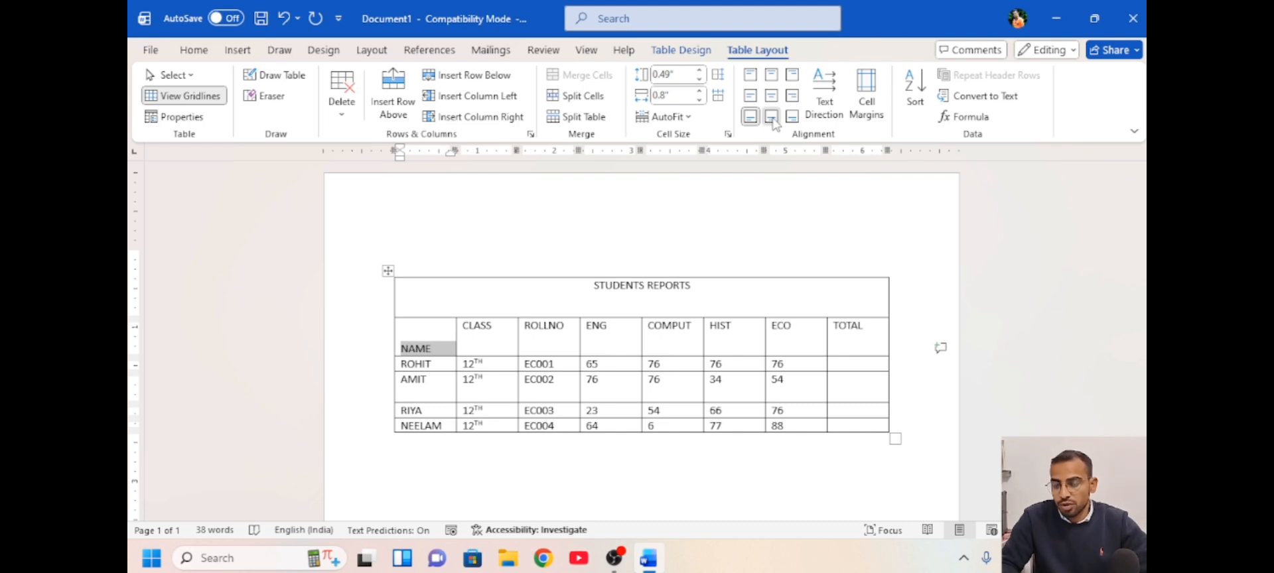
click(771, 118)
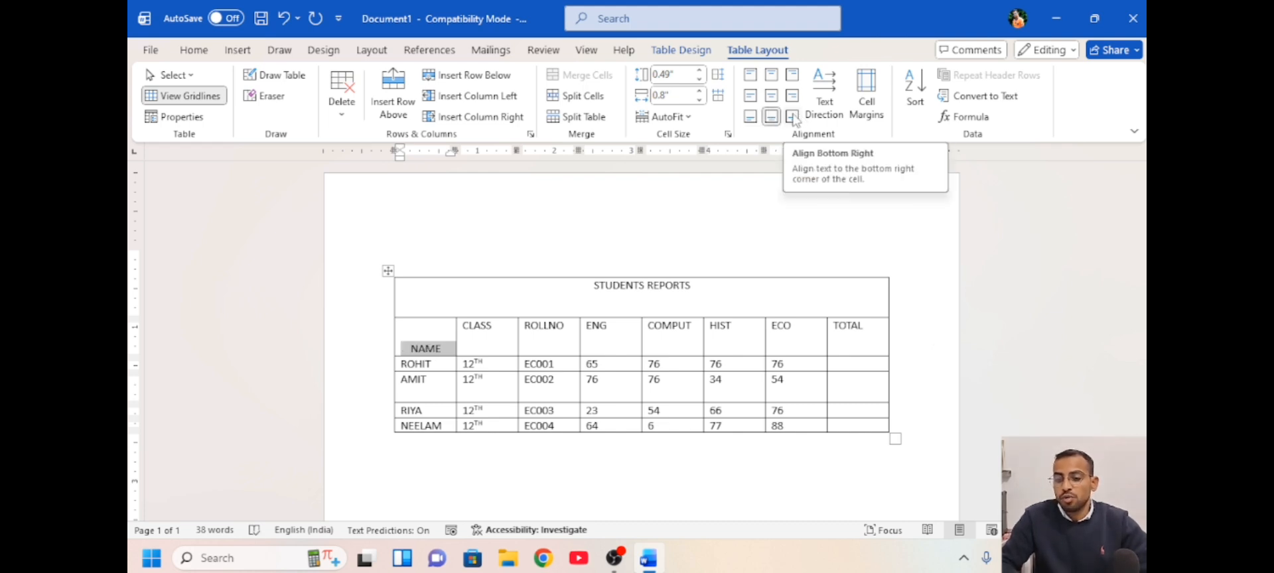
click(793, 118)
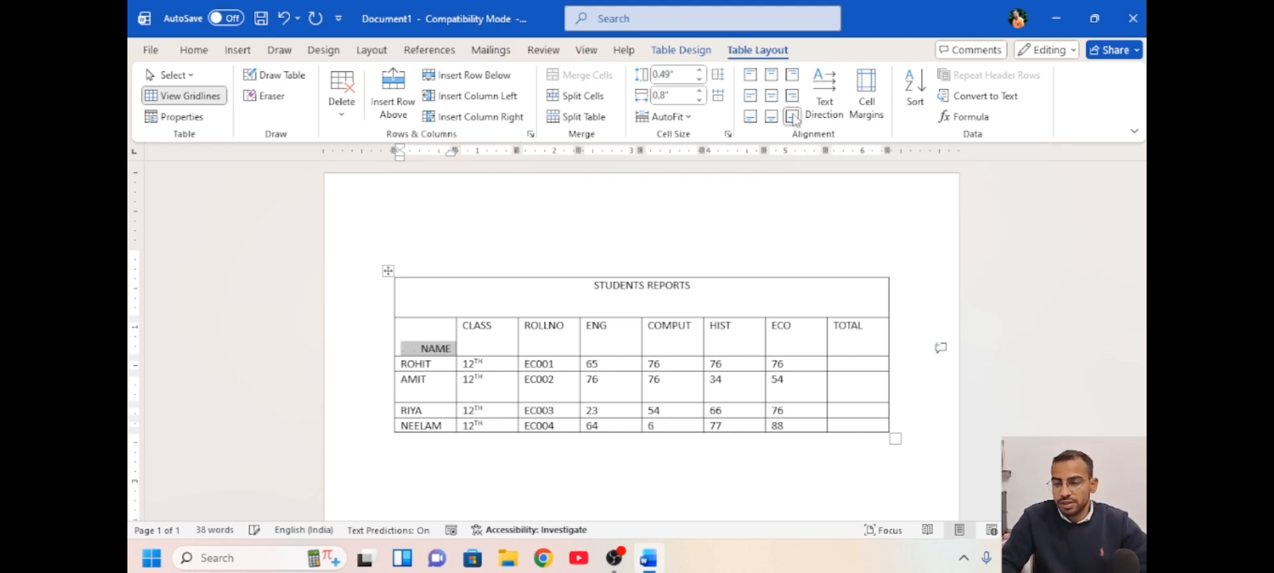
click(751, 75)
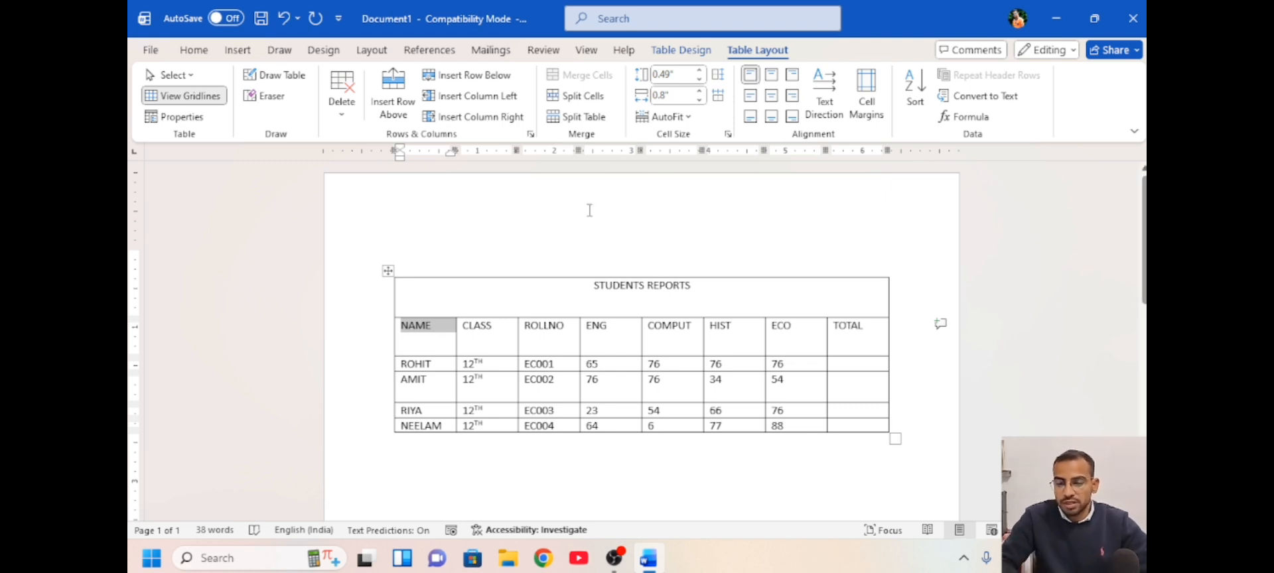
Rotate the text direction of all header row cells through the vertical orientations and back to horizontal.
click(404, 334)
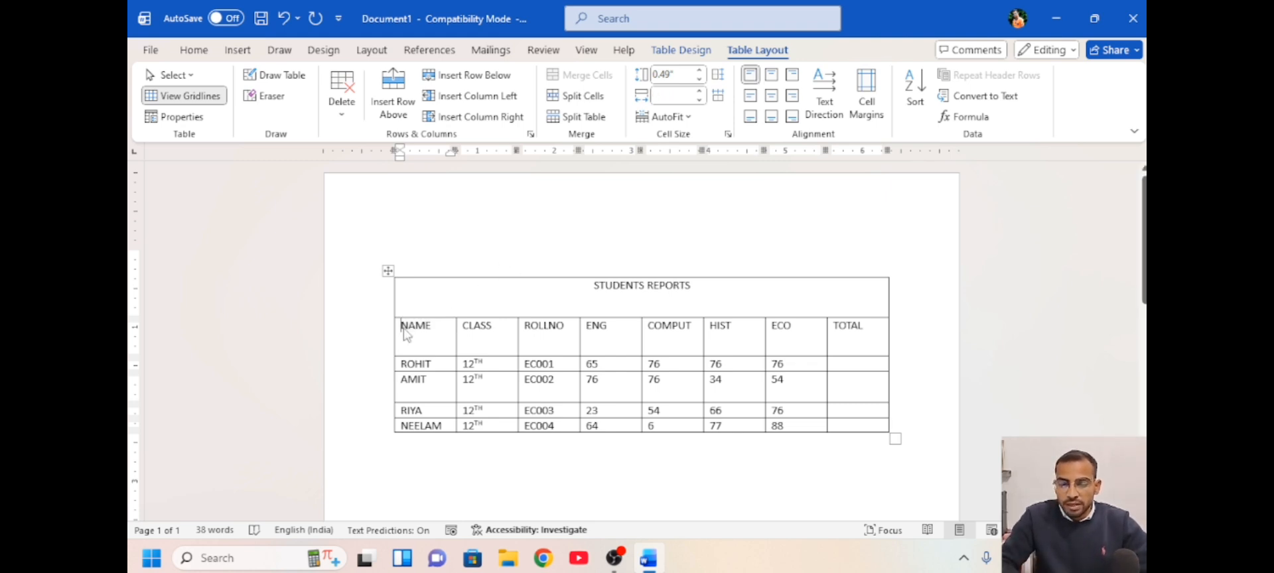
drag(403, 326, 872, 340)
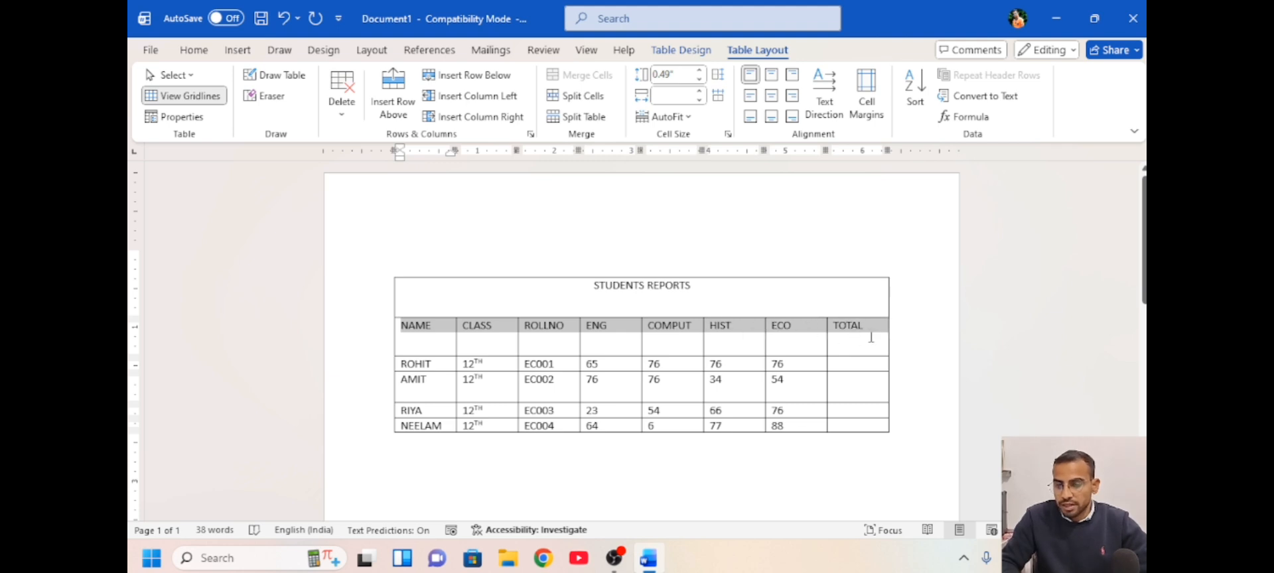
click(828, 110)
click(830, 112)
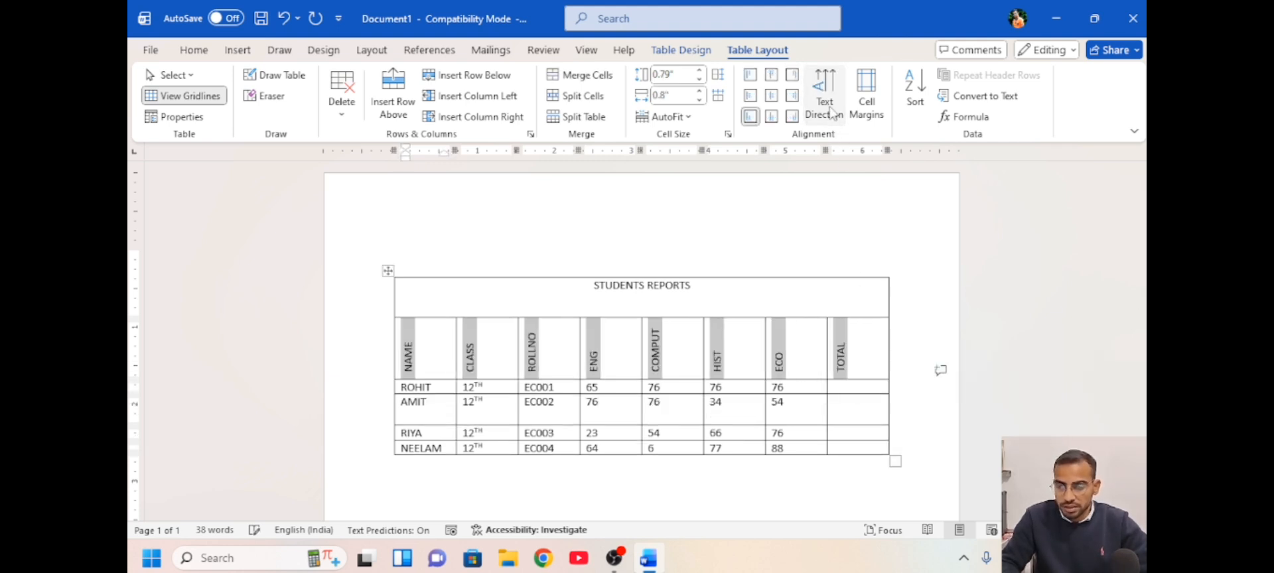
click(831, 113)
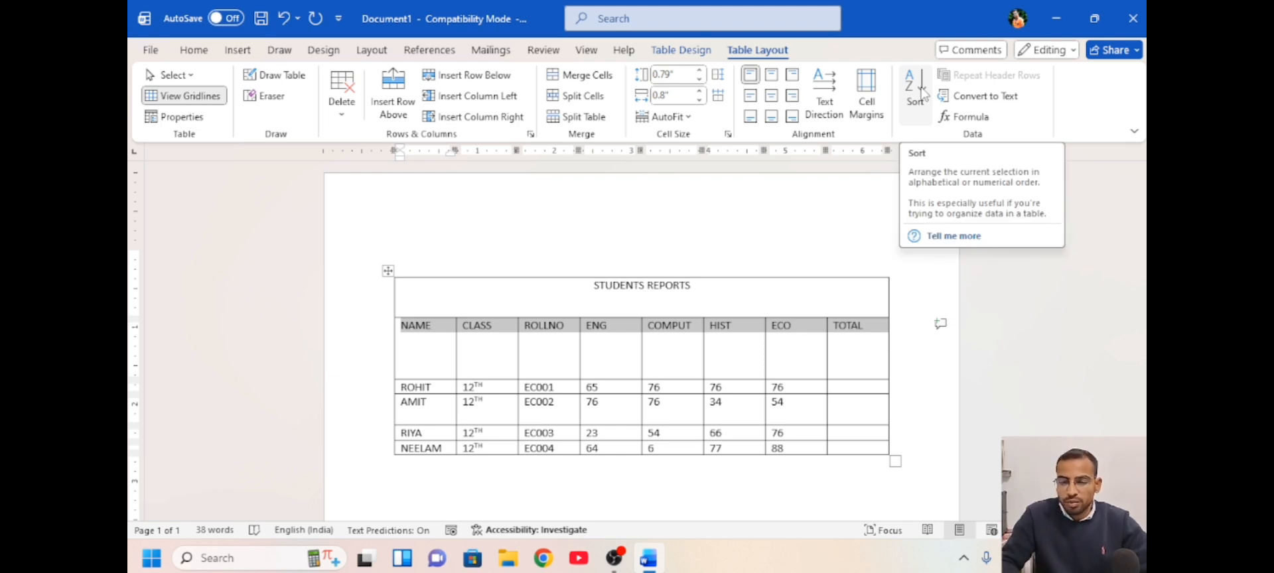
Try converting the whole table to text separated by paragraph marks and undo the conversion.
click(388, 271)
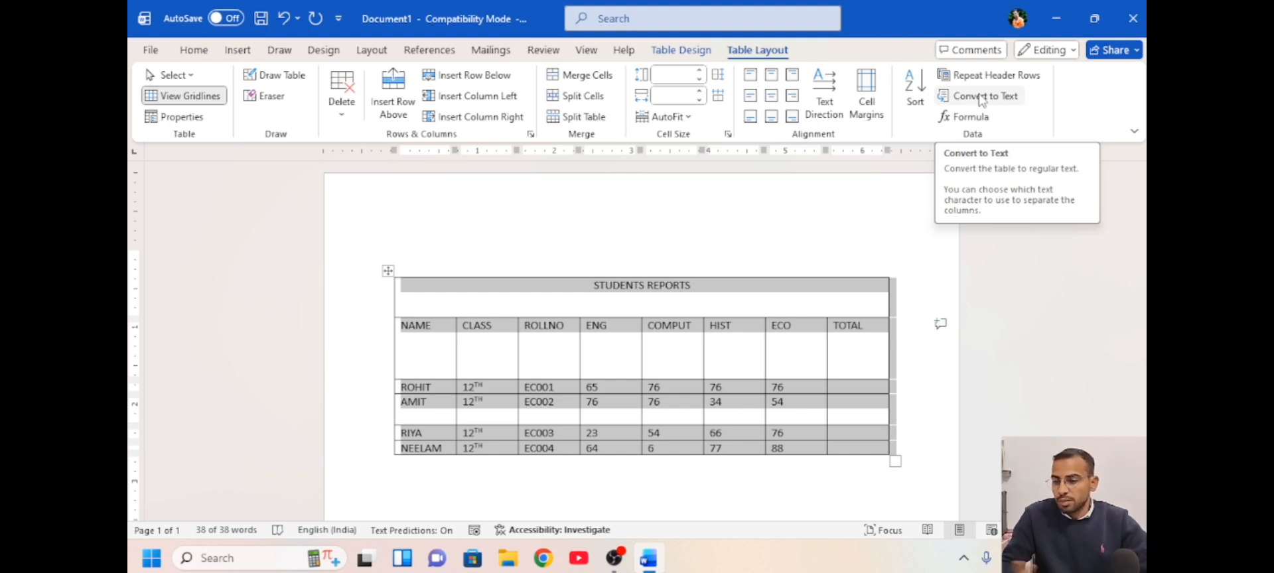
click(981, 97)
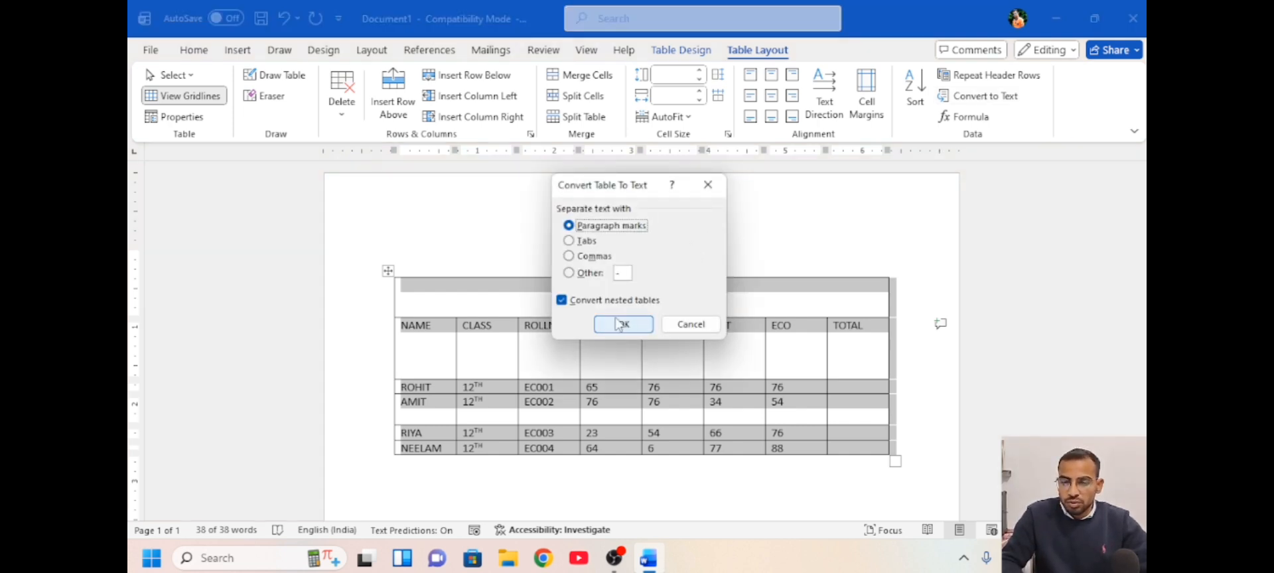
click(620, 324)
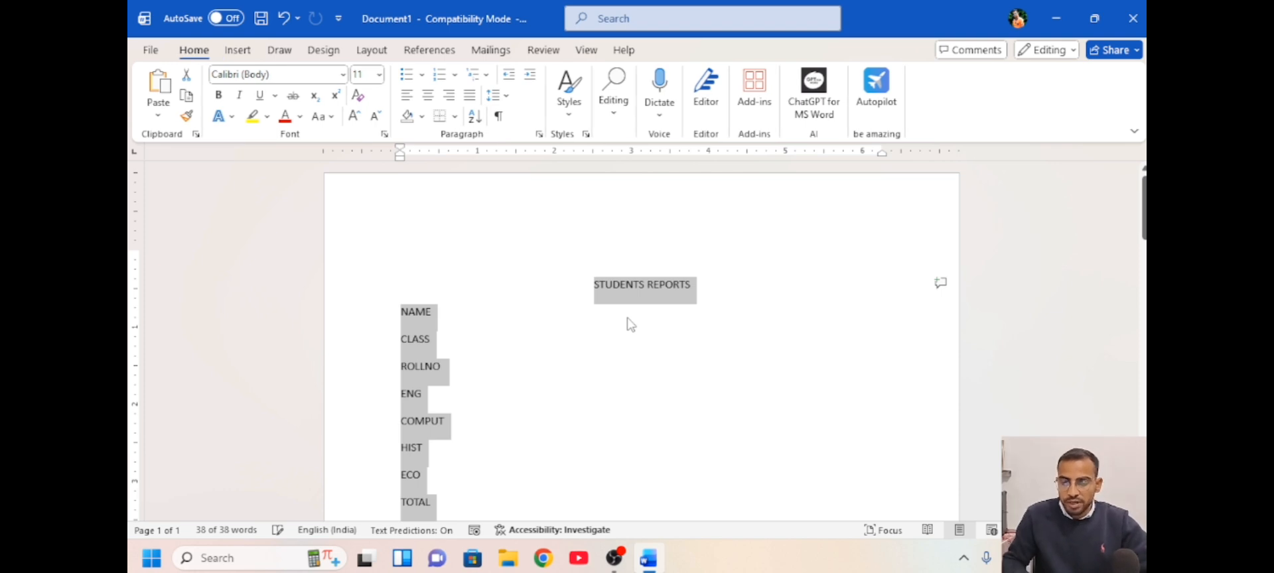
drag(1143, 203, 1142, 224)
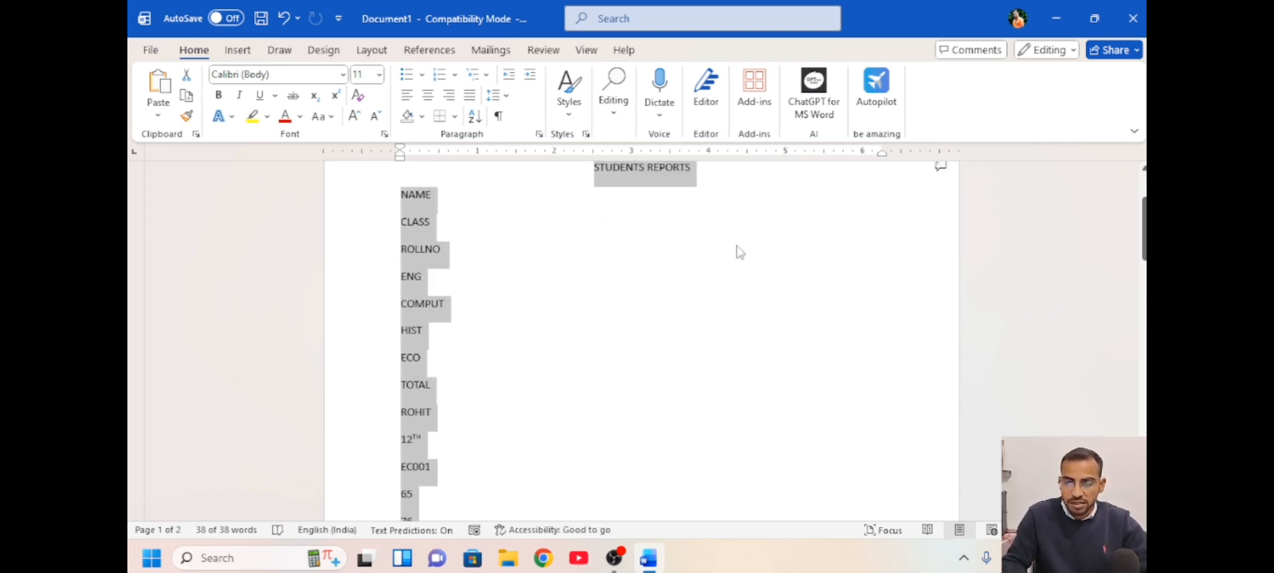
key(ctrl+z)
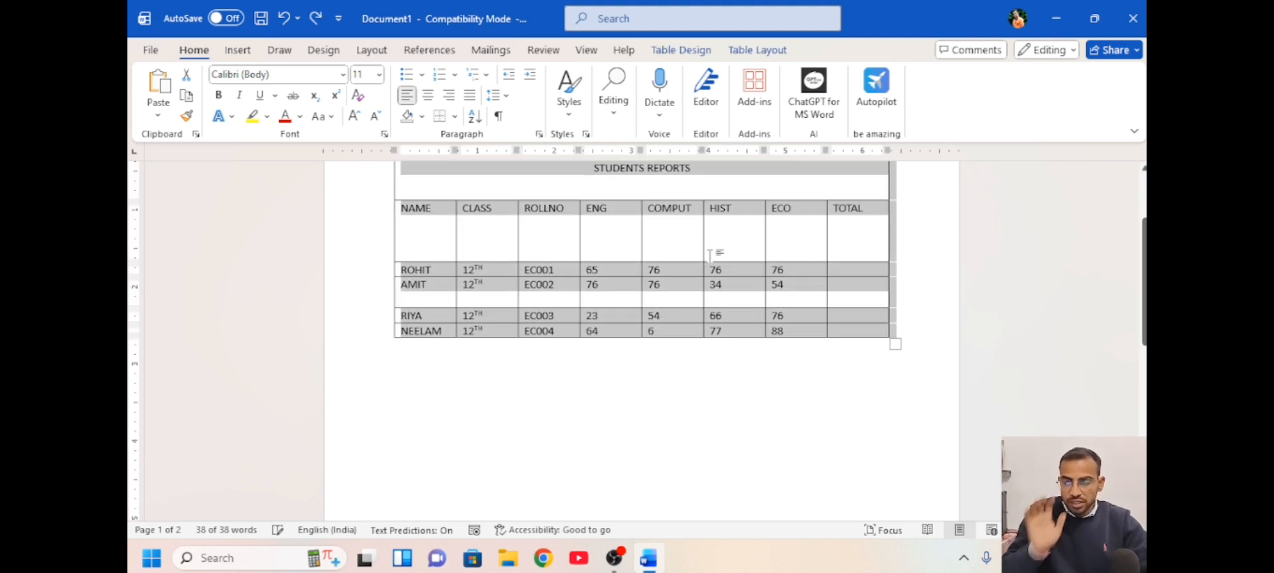
scroll(920, 295, up, 2)
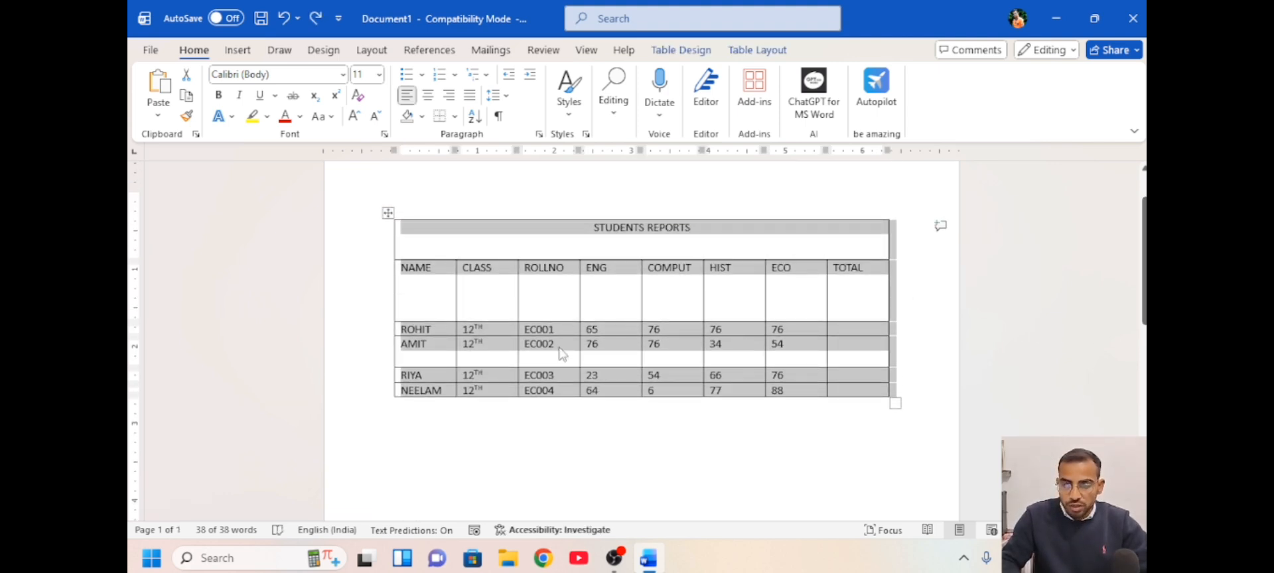
Insert the formula =SUM(LEFT) in the first student's TOTAL cell and move to the TOTAL cell below.
click(560, 352)
click(757, 50)
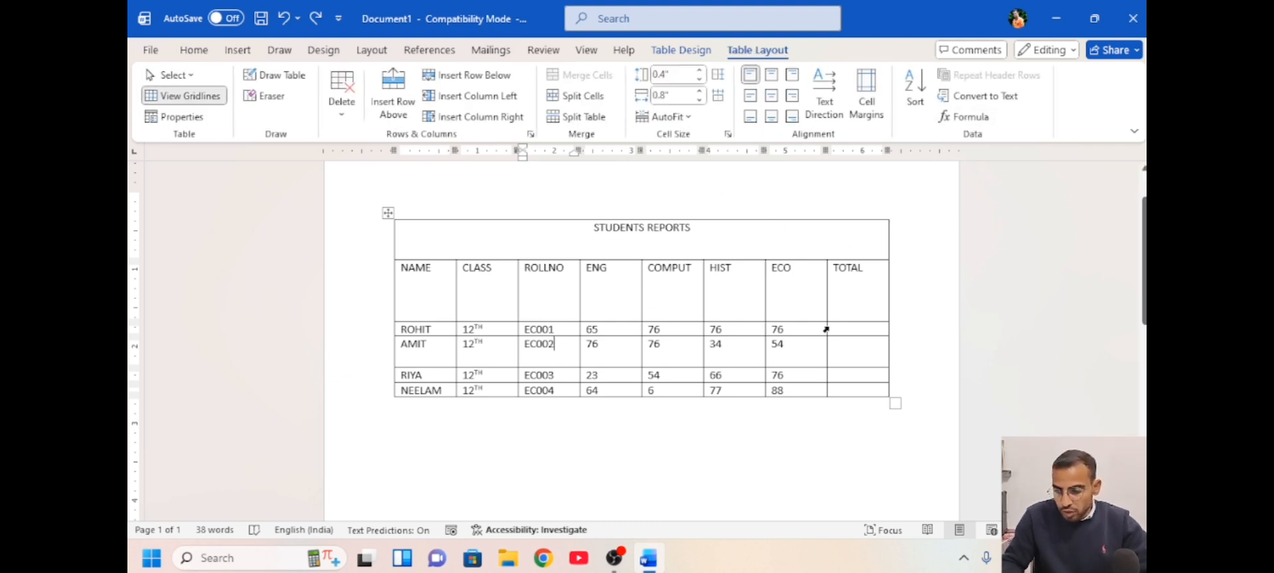
click(846, 326)
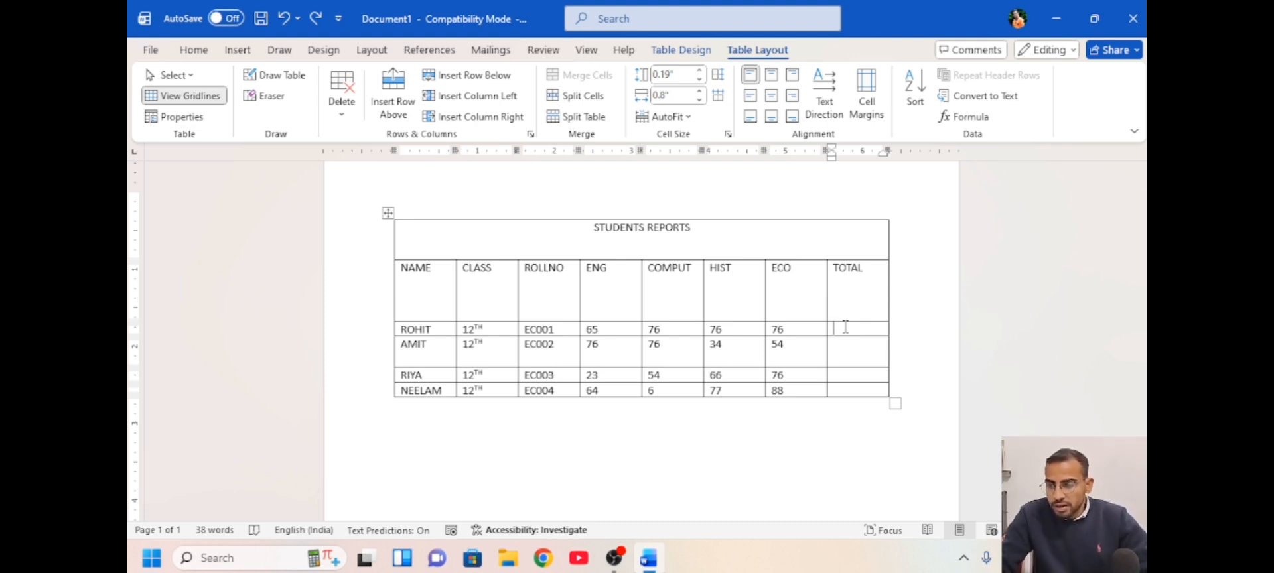
click(973, 117)
drag(609, 192, 823, 7)
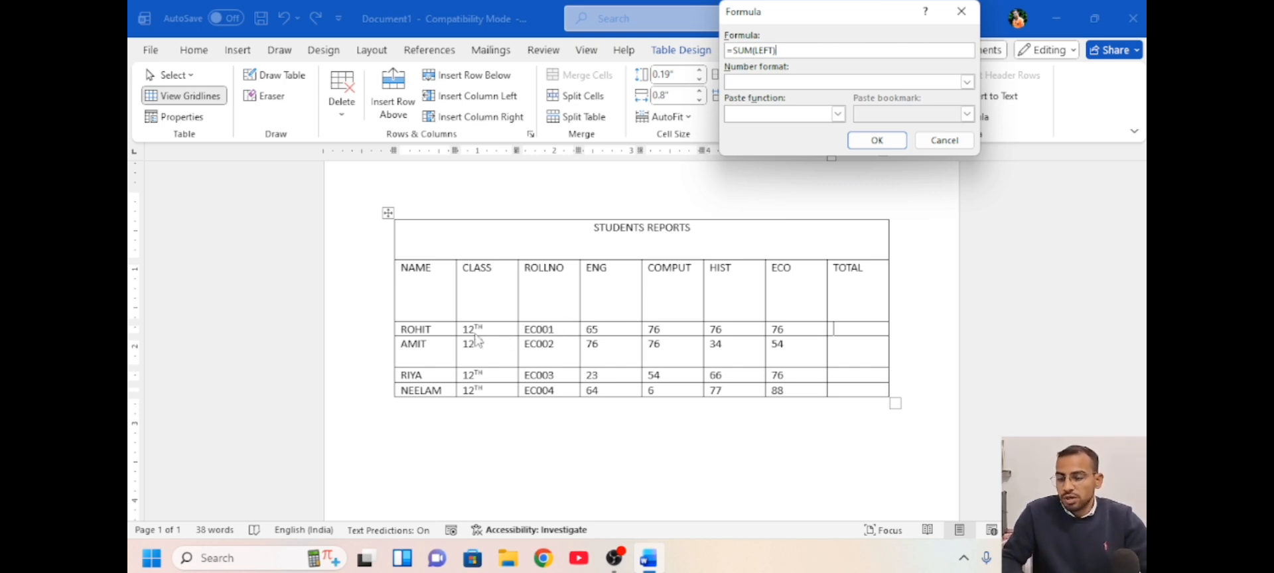
click(867, 139)
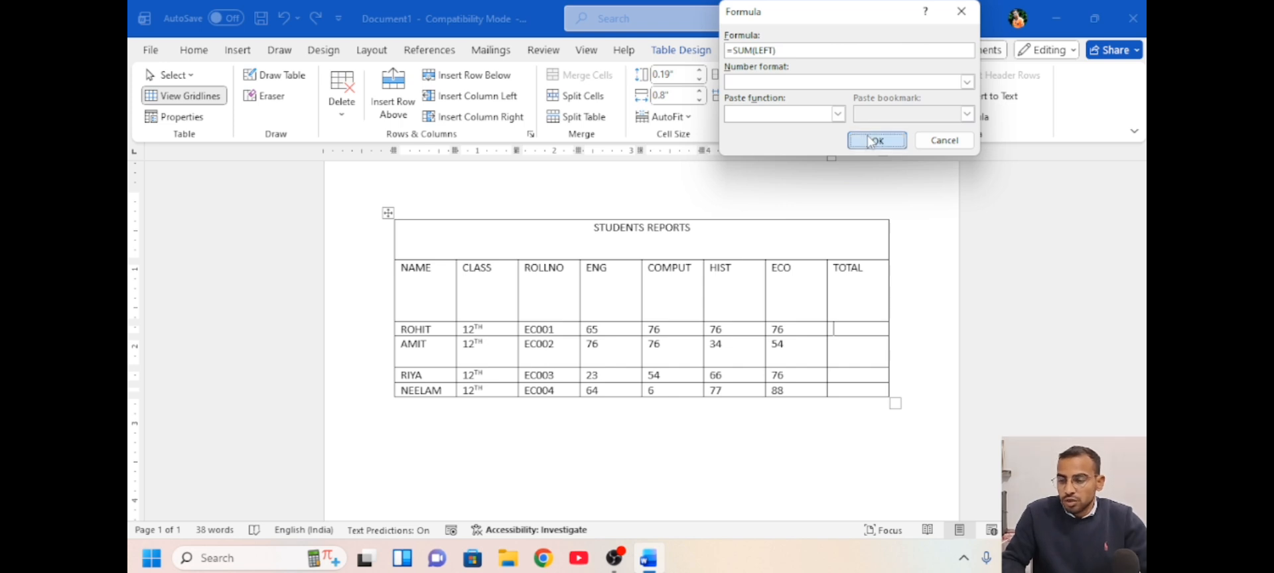
click(847, 341)
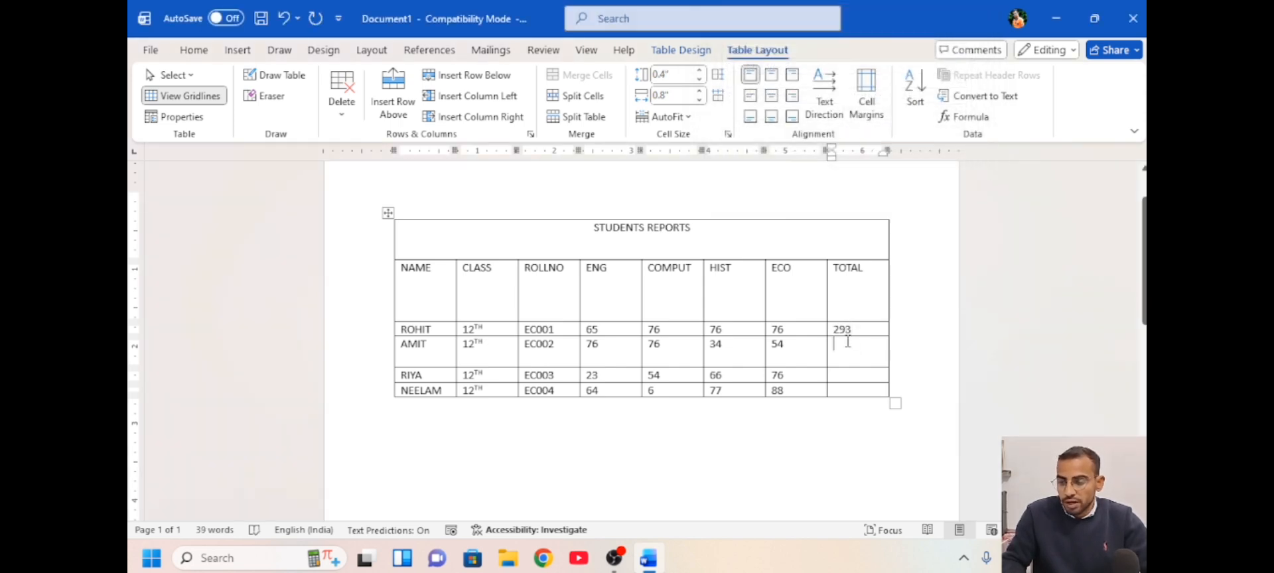
Insert the formula =SUM(LEFT) in the second student's TOTAL cell, replacing the suggested ABOVE argument.
click(974, 120)
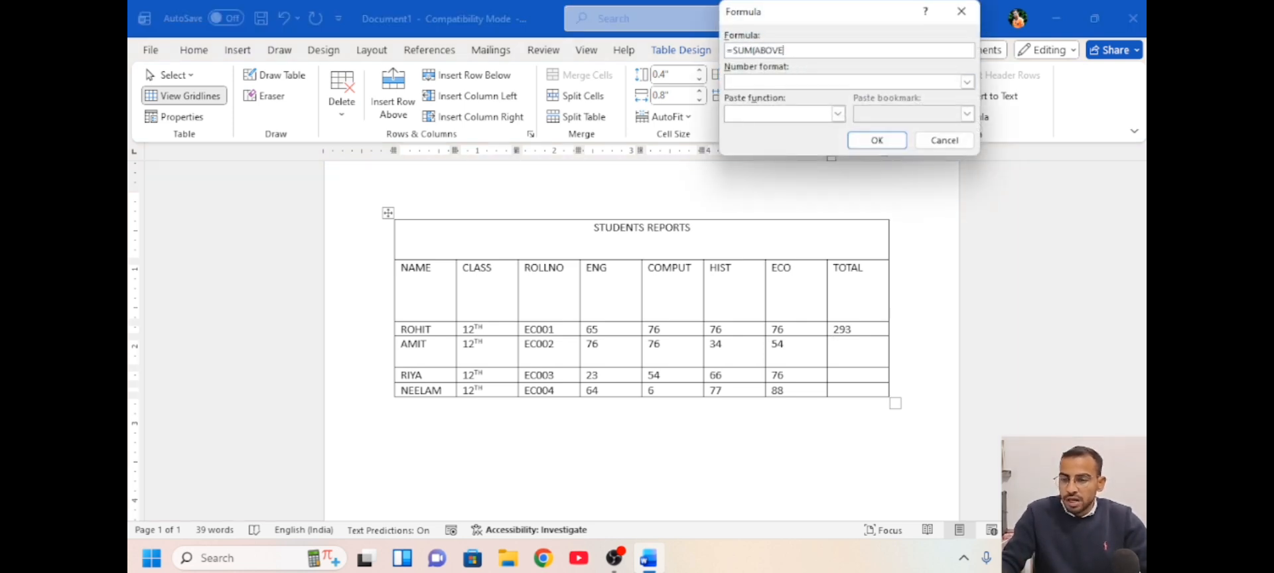
key(BackSpace)
key(BackSpace)
key(BackSpace)
key(BackSpace)
key(BackSpace)
key(BackSpace)
text(L)
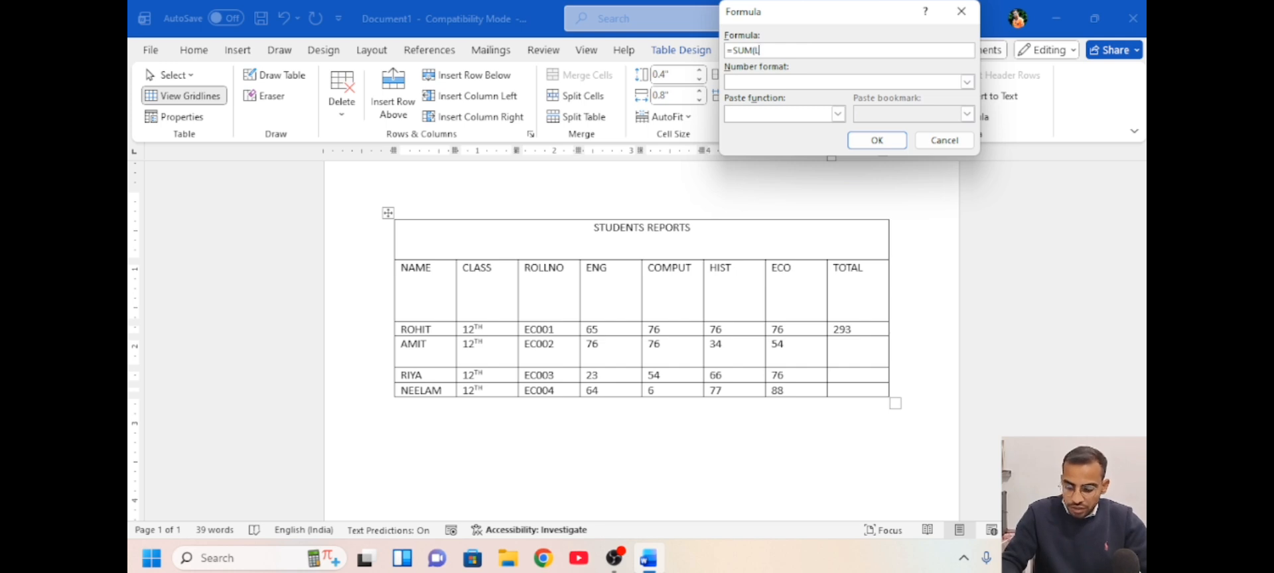
text(EFT)
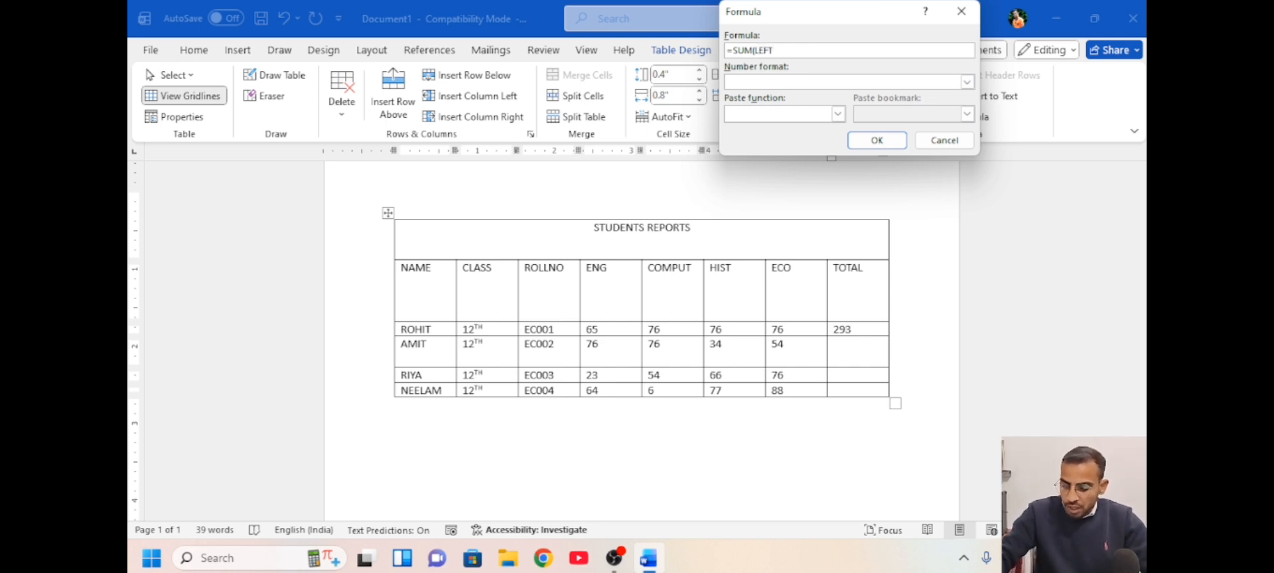
text())
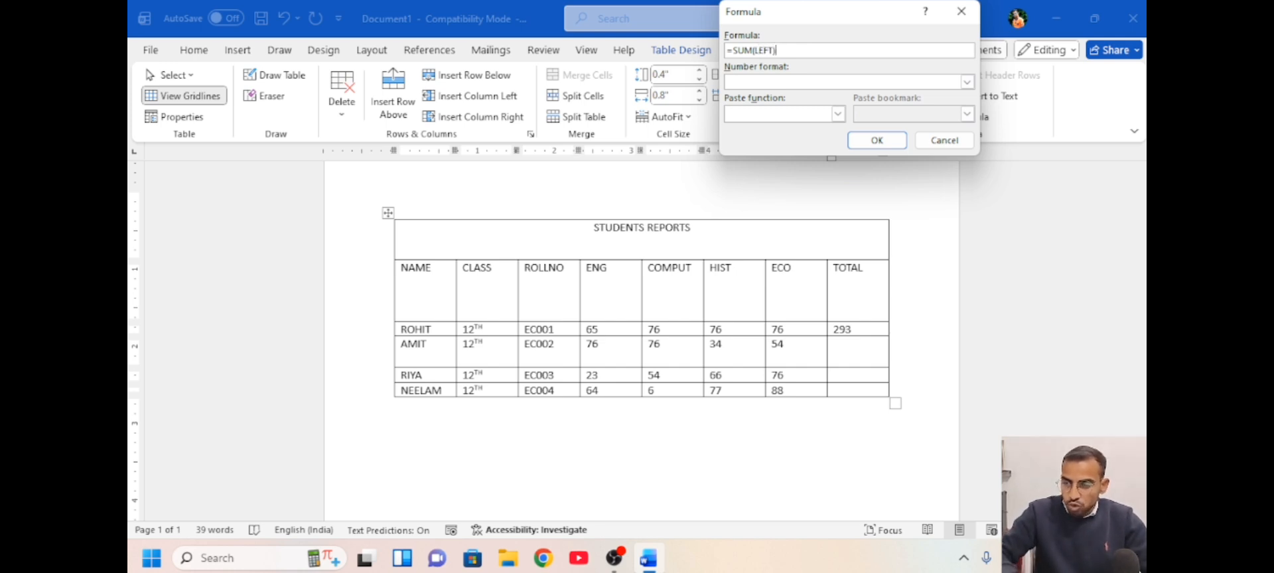
click(862, 142)
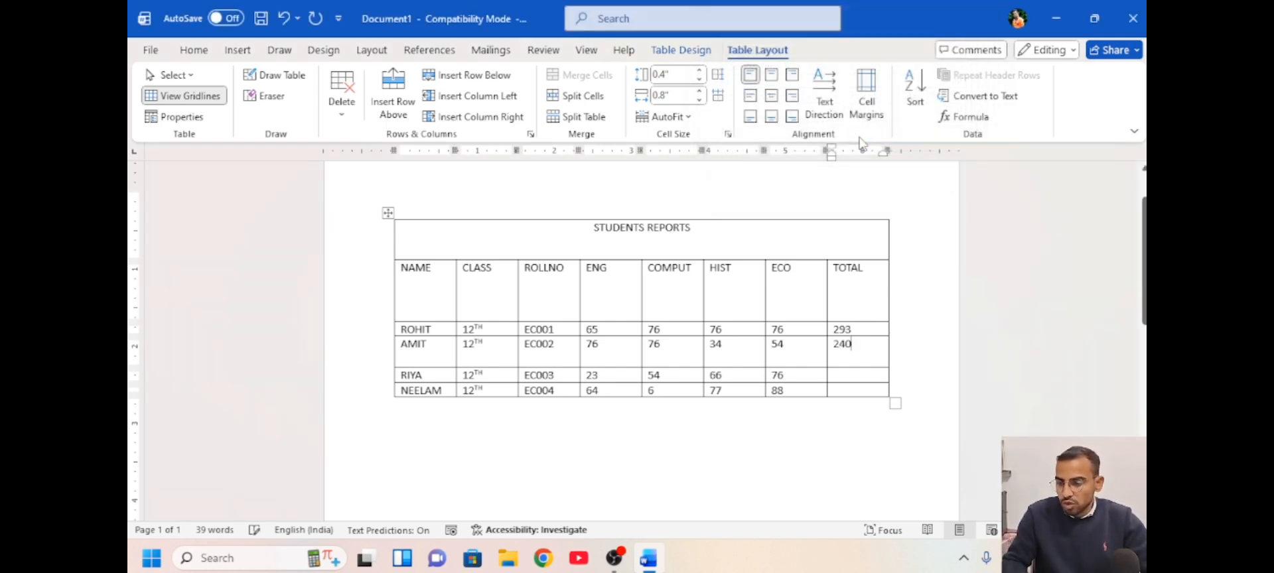
Fill the third student's TOTAL cell with the row sum using the formula =SUM(LEFT).
click(845, 375)
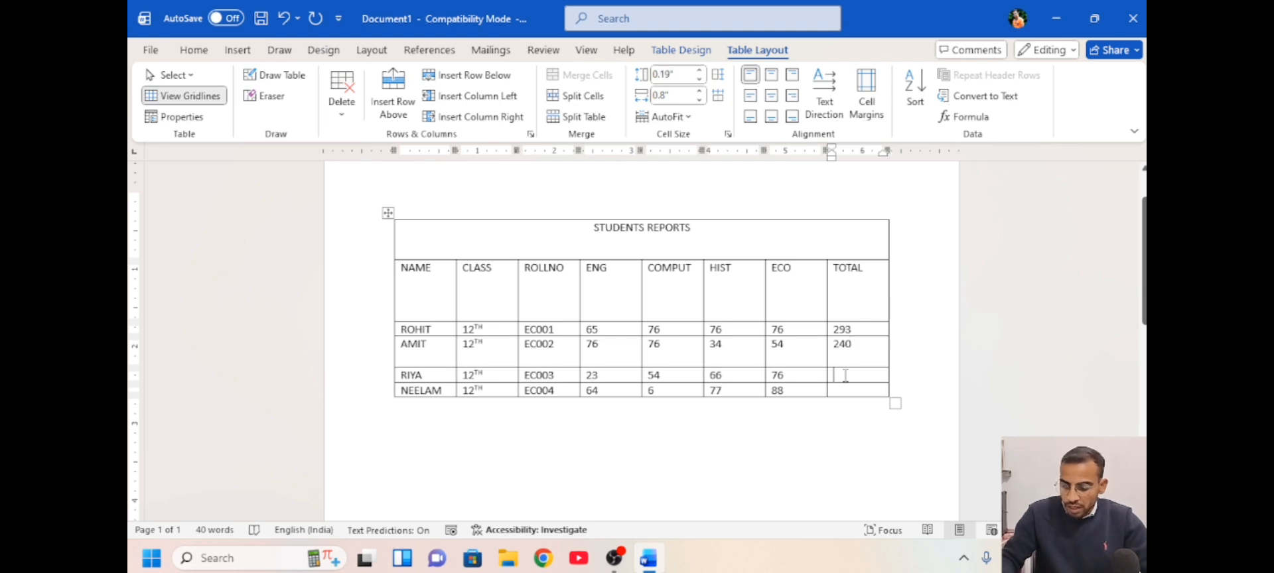
click(963, 119)
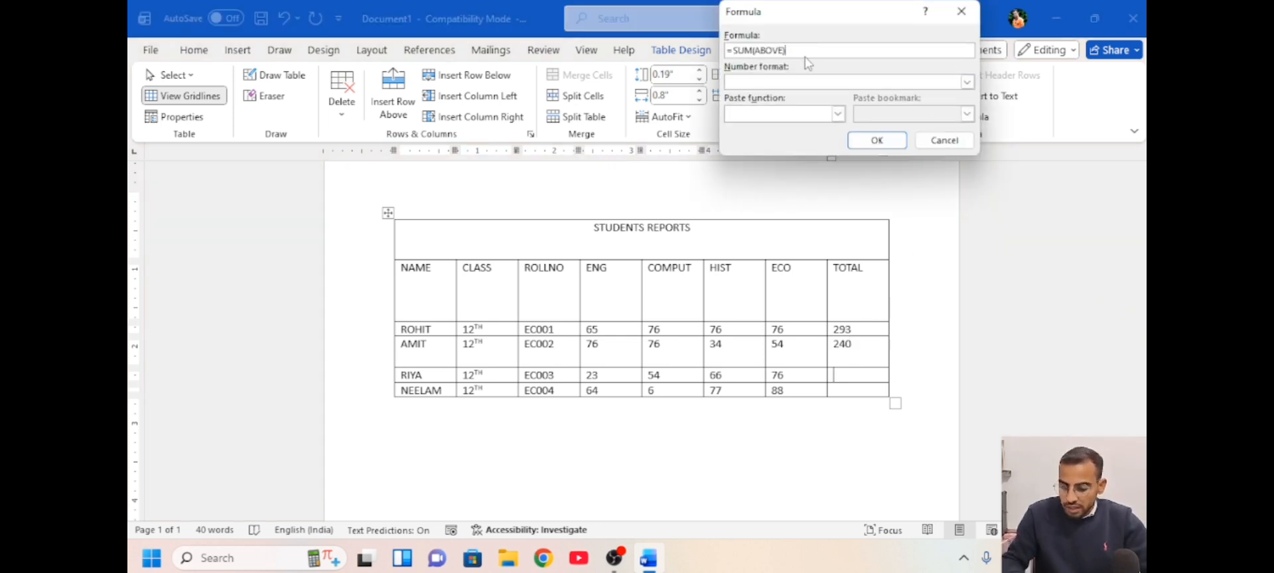
key(BackSpace)
key(BackSpace)
key(BackSpace)
key(BackSpace)
key(BackSpace)
key(BackSpace)
text(L)
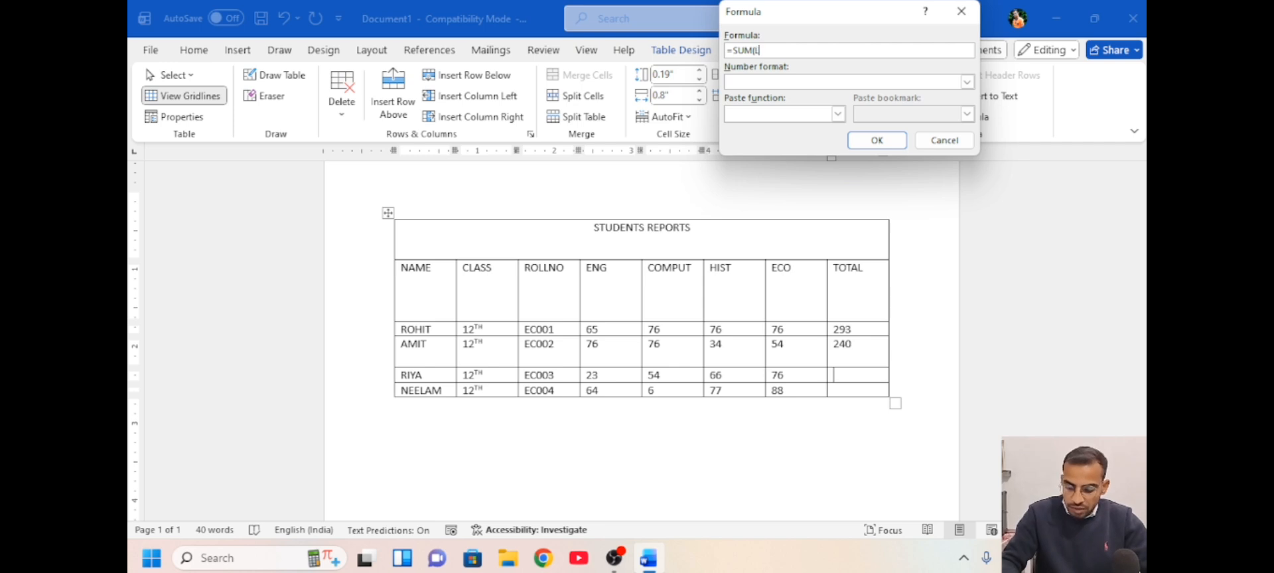
text(EFT))
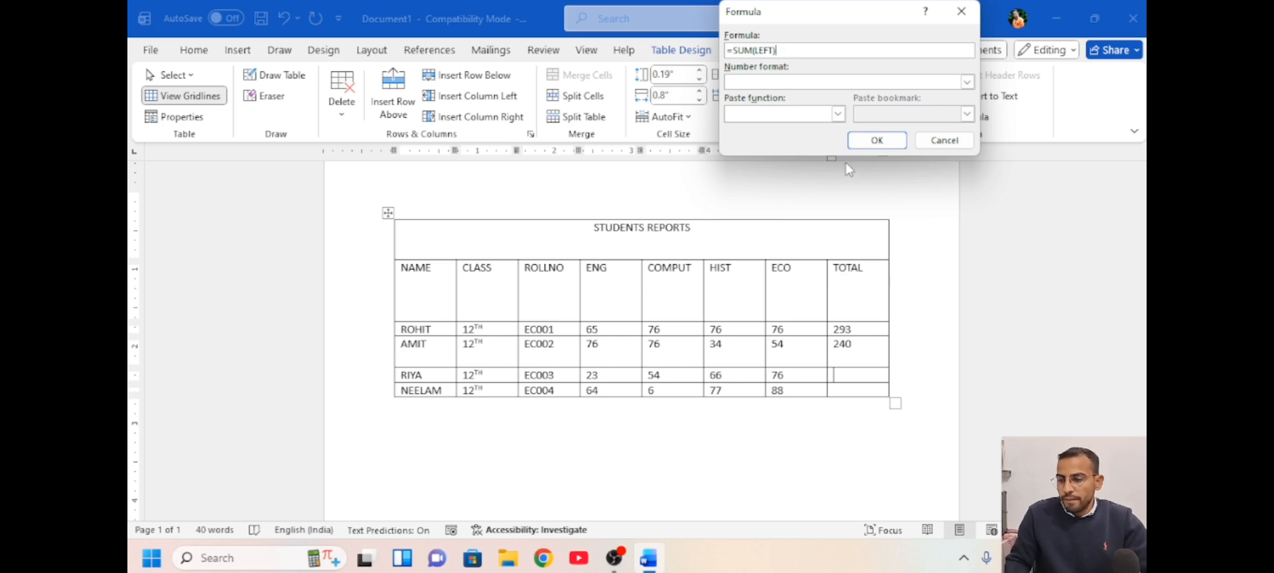
click(873, 140)
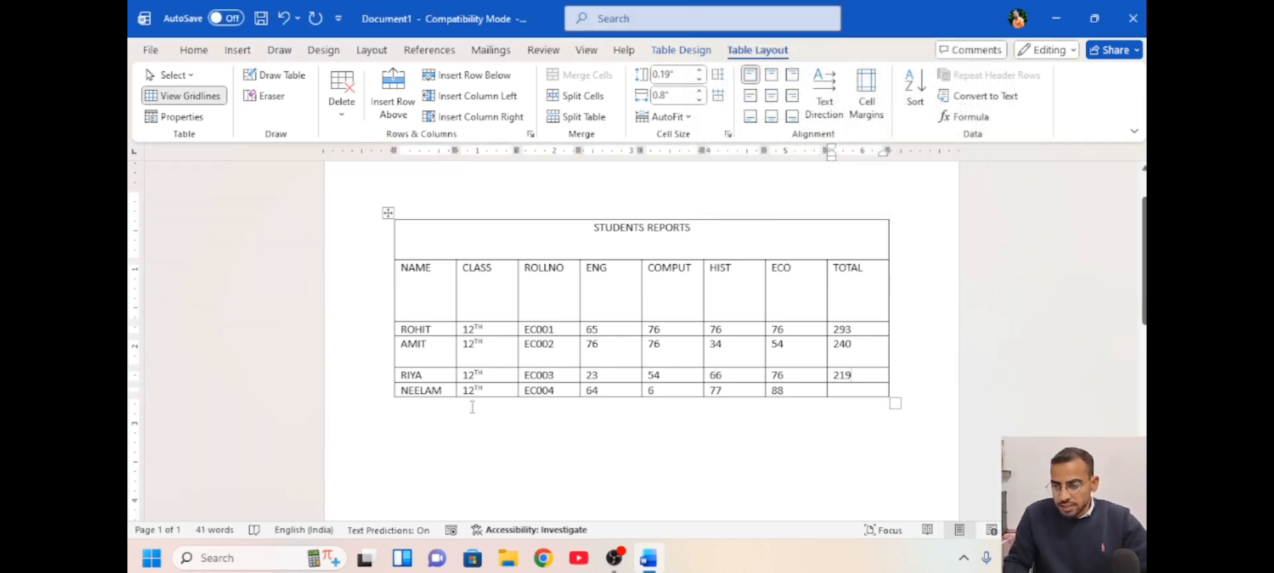